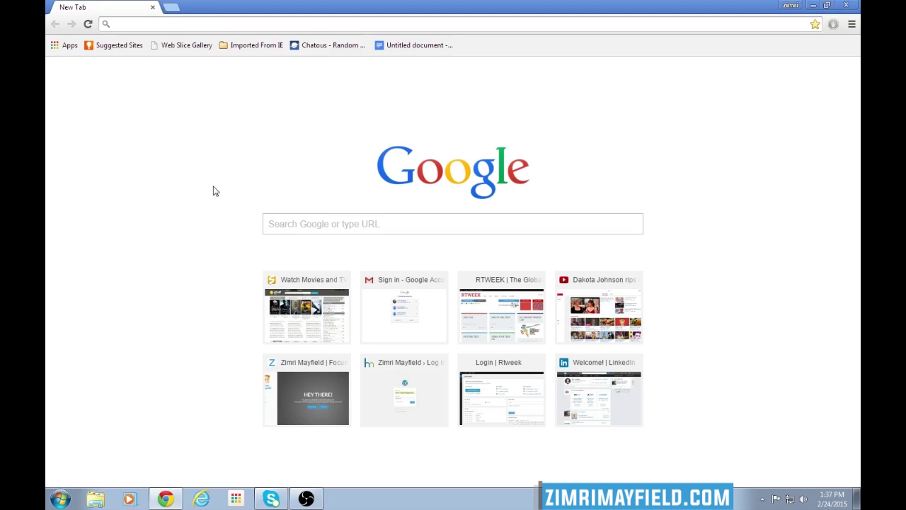
- Search Google Images for pope francis and browse the photo results
left_click(358, 215)
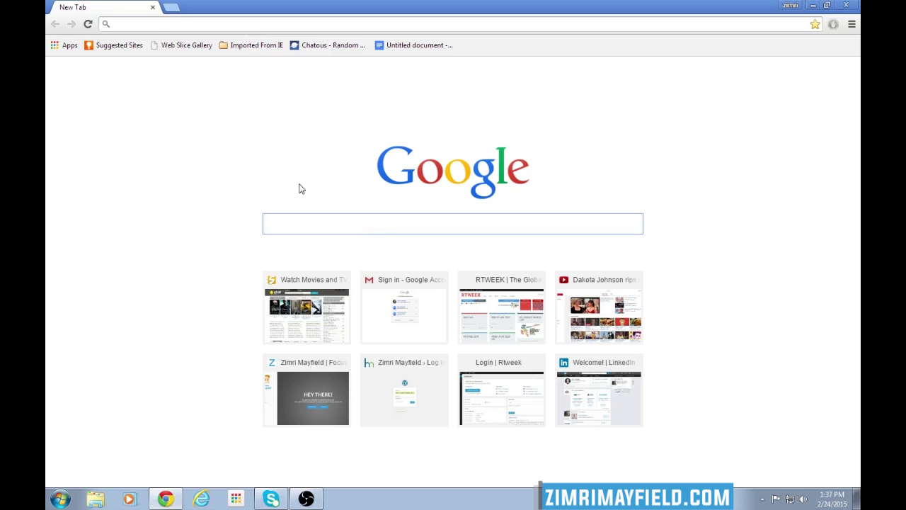
type("pope francis")
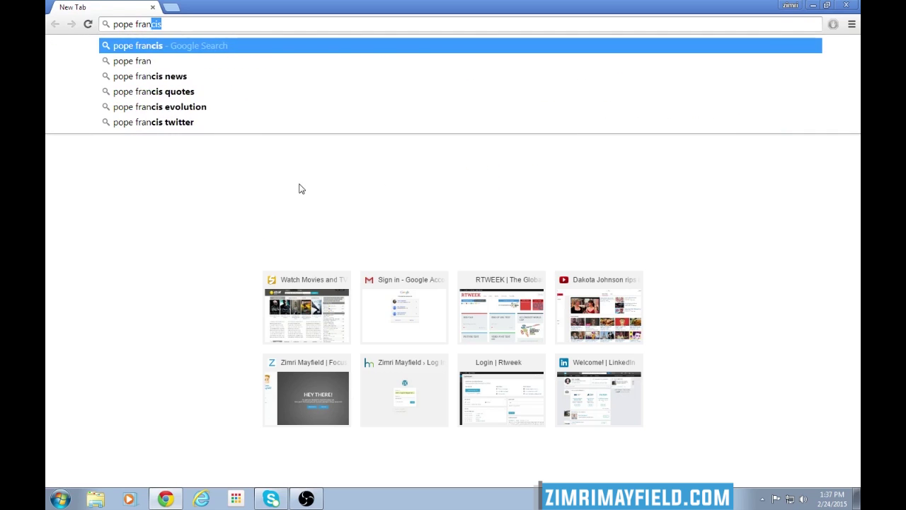
key("Return")
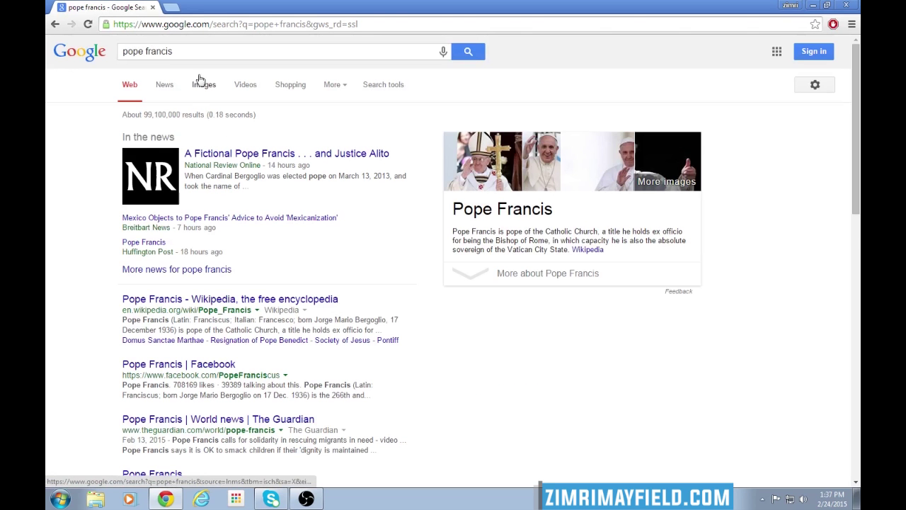
left_click(200, 90)
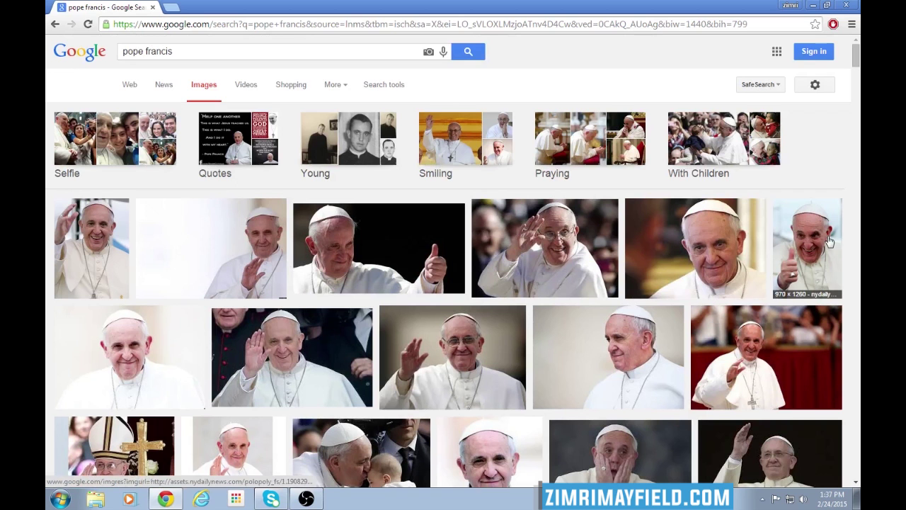
scroll(664, 222, "down", 6)
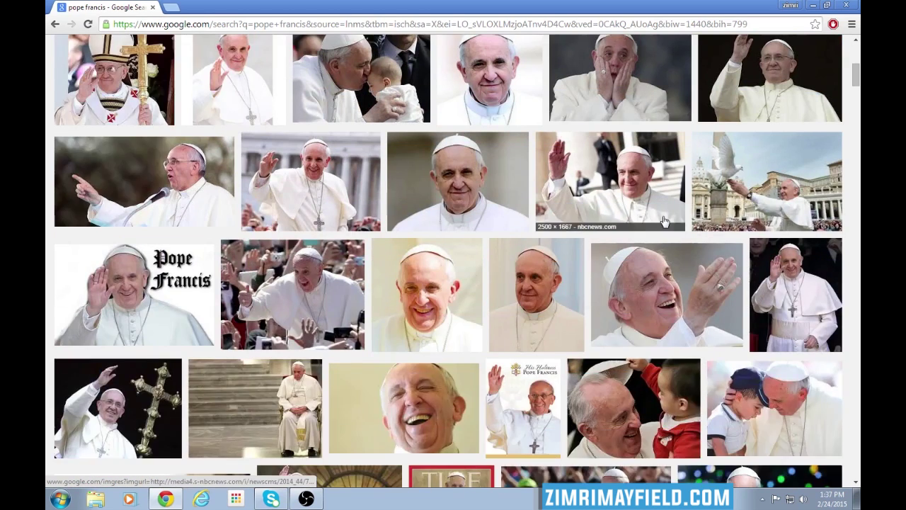
scroll(665, 222, "up", 4)
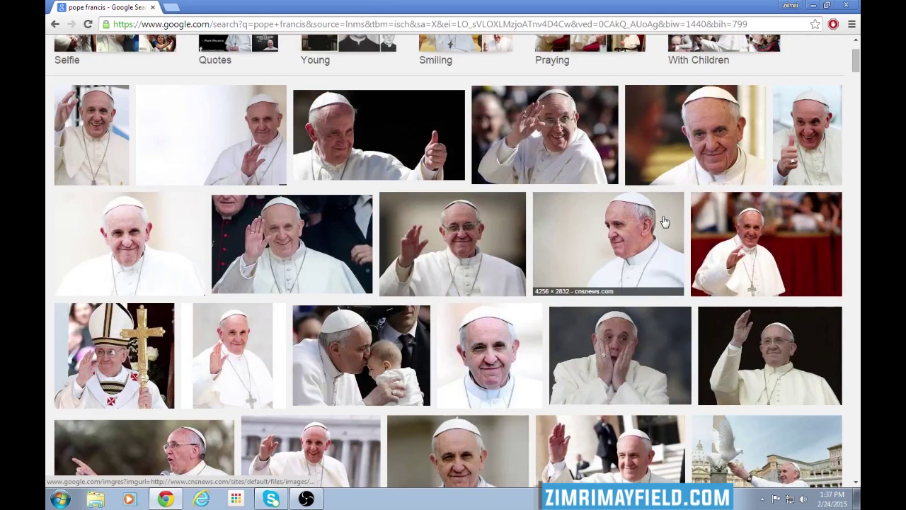
left_click(846, 5)
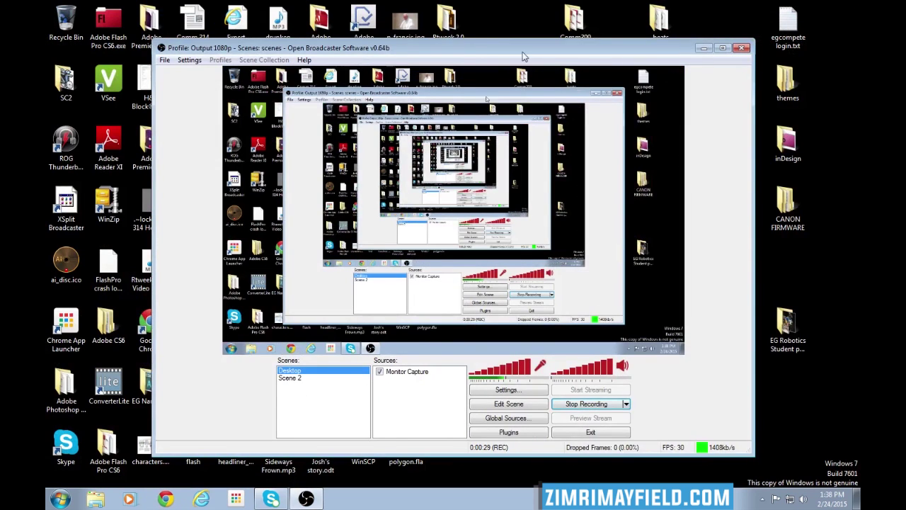
- Clear the recording window off the desktop and preview the p-francis.jpg picture
left_click_drag(483, 47, 483, 118)
left_click(704, 121)
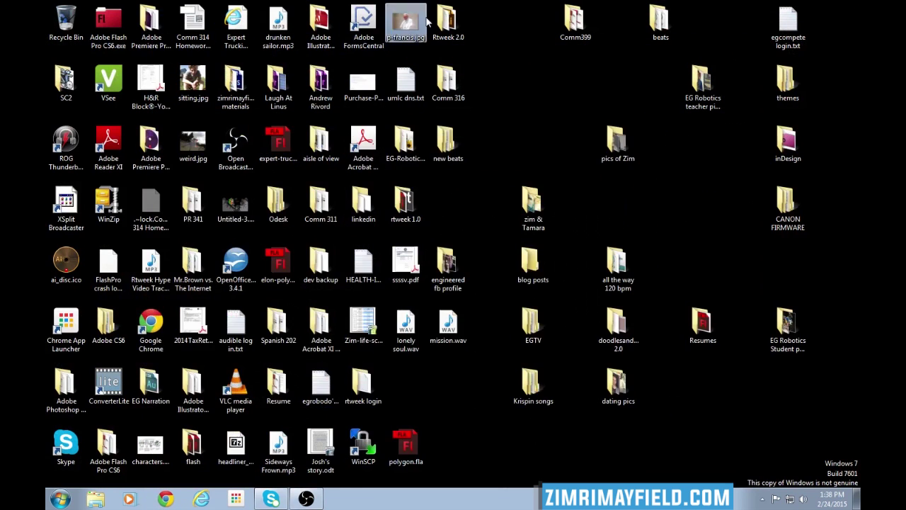
double_click(405, 21)
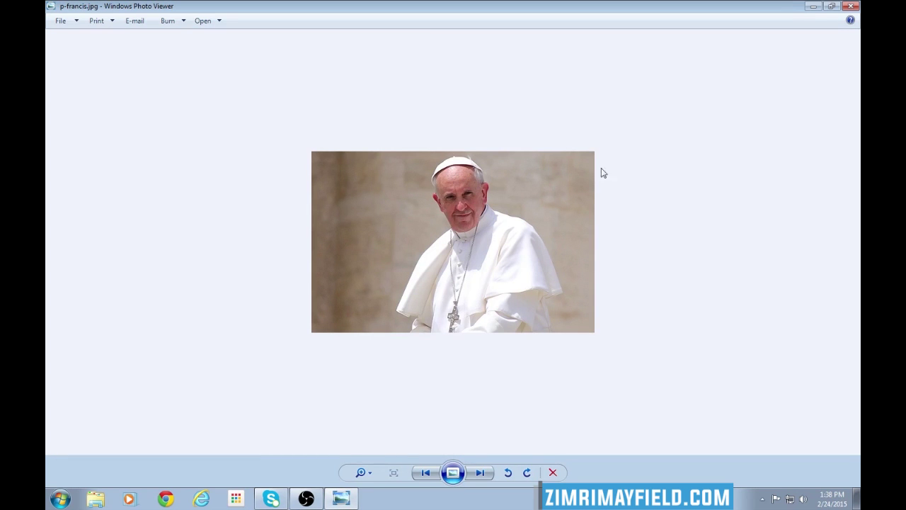
left_click(849, 6)
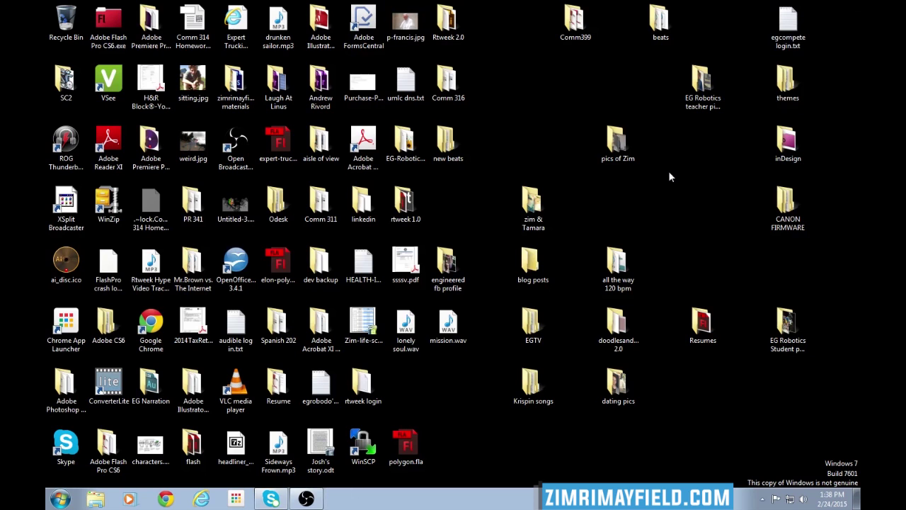
- Start Adobe Flash Professional CS6 and create a new ActionScript 3.0 document of 1080 × 768 px at 24 fps
left_click(59, 500)
left_click(104, 211)
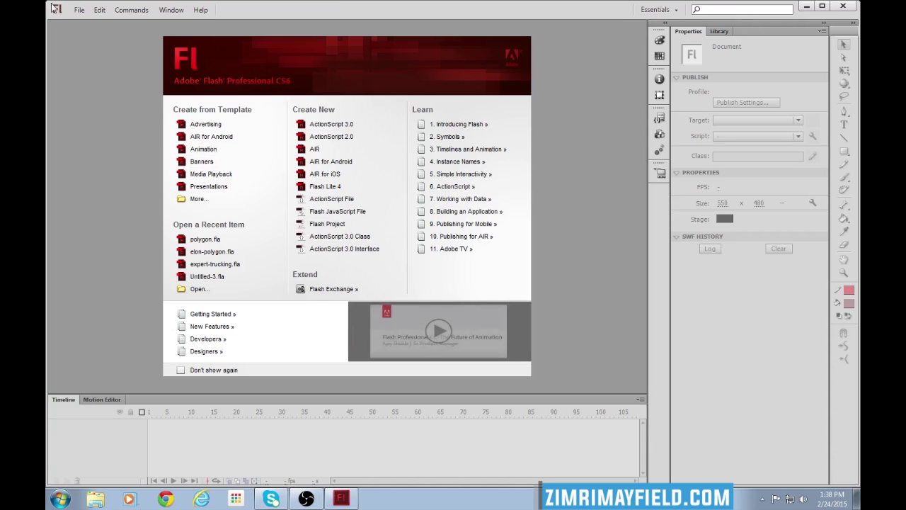
left_click(80, 10)
left_click(93, 24)
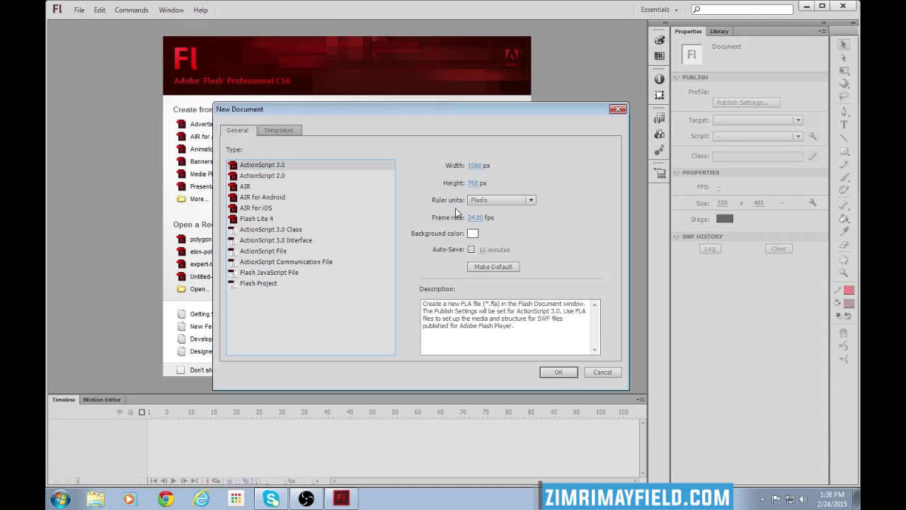
left_click(563, 372)
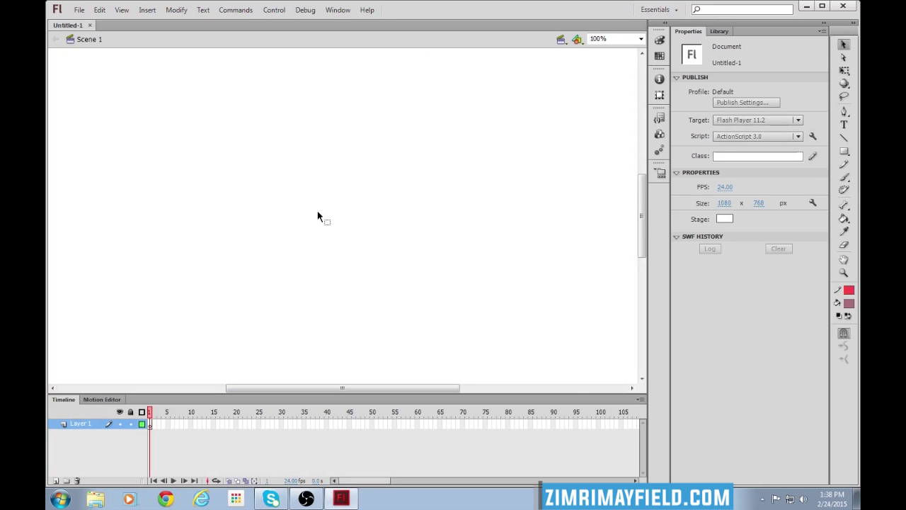
- Import p-francis.jpg from the desktop onto the stage
key("ctrl+minus")
left_click(81, 11)
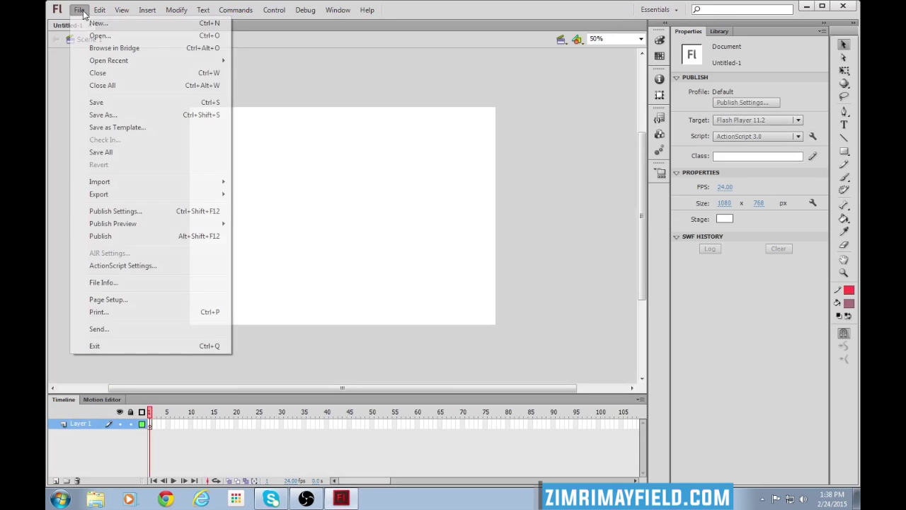
mouse_move(121, 182)
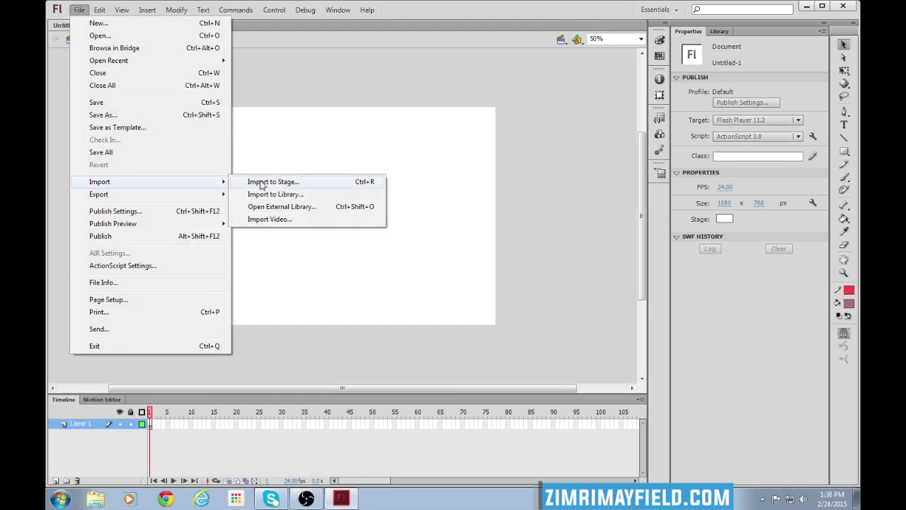
left_click(276, 183)
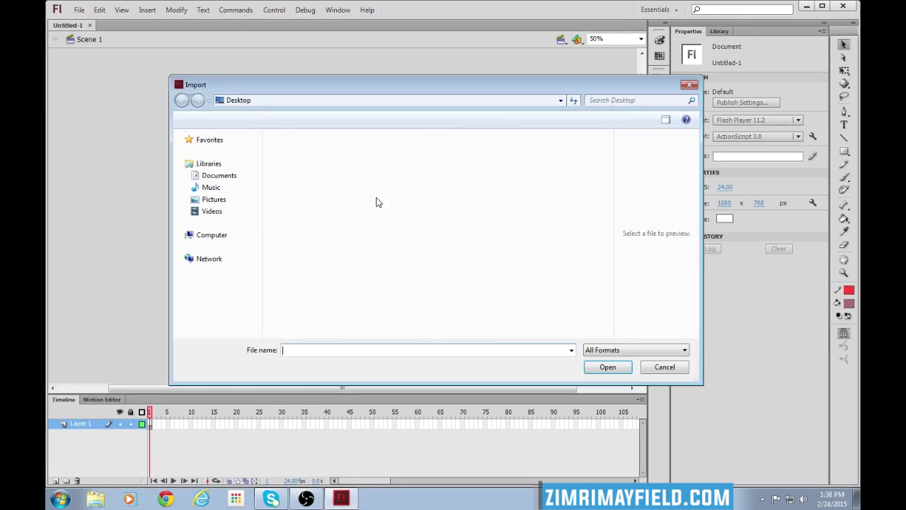
scroll(394, 300, "down", 5)
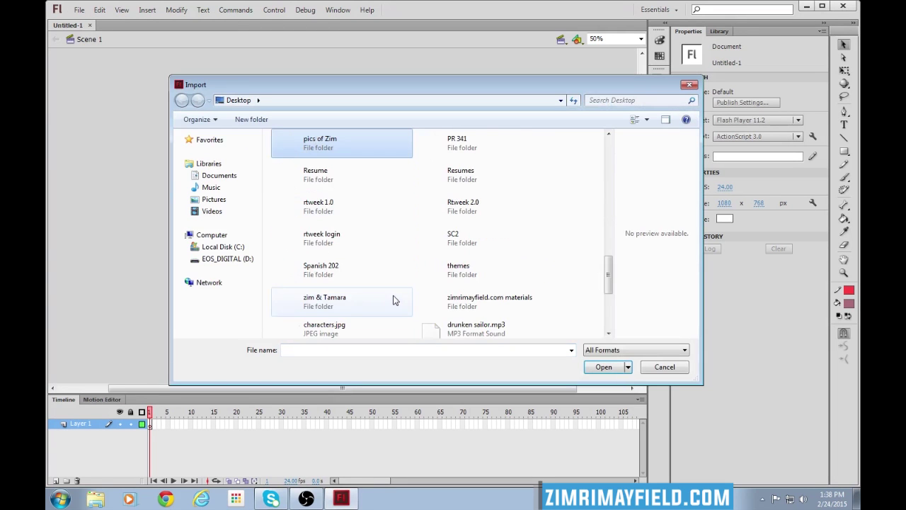
key("p")
key("p")
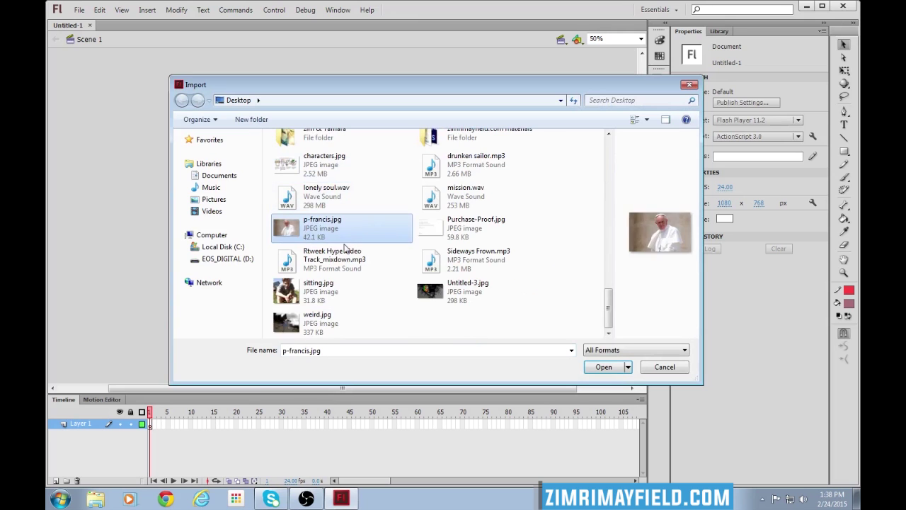
left_click(604, 367)
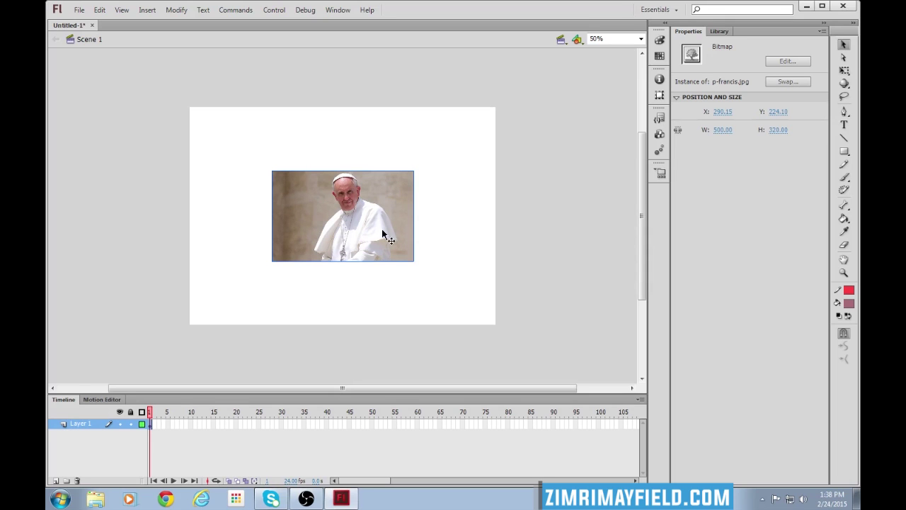
- Enlarge the photo proportionally with Free Transform to about 1144 × 732 px so it spans the stage width
key("q")
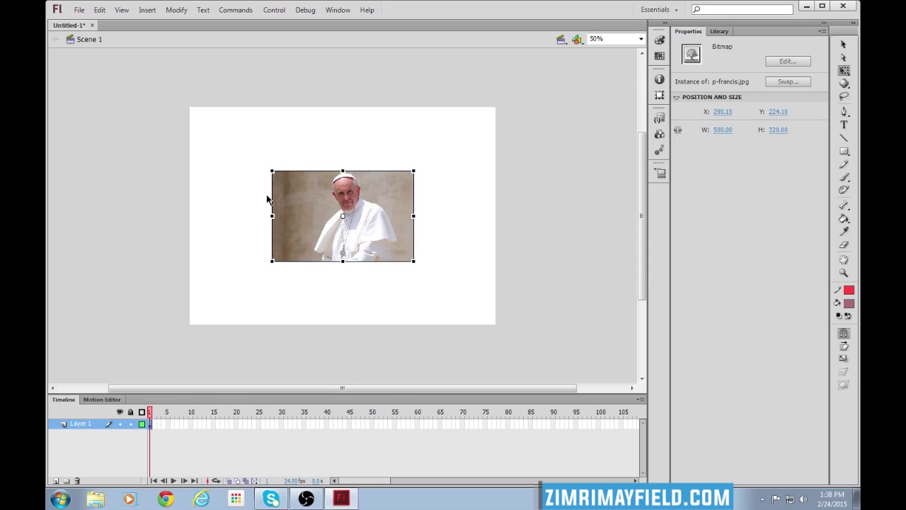
left_click_drag(414, 170, 505, 99)
left_click_drag(478, 151, 479, 153)
left_click(542, 206)
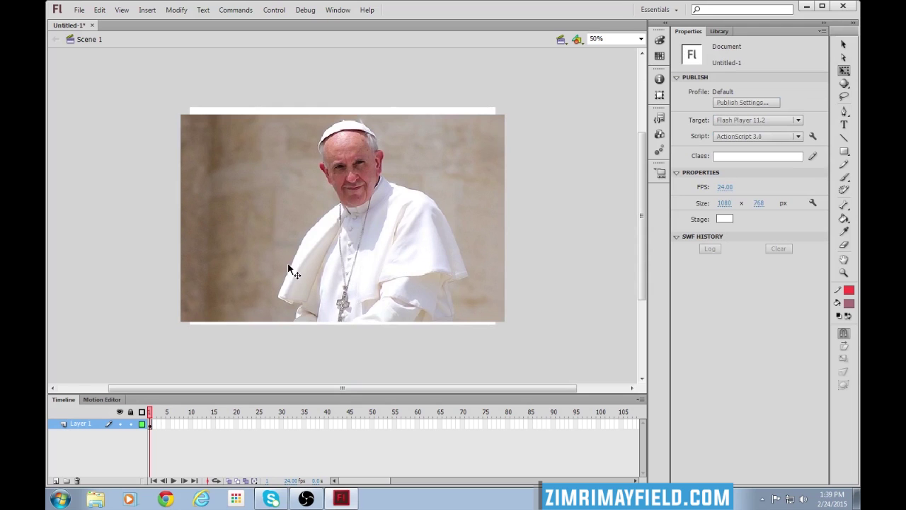
- Rename the photo's layer as popey
double_click(88, 423)
type("popey")
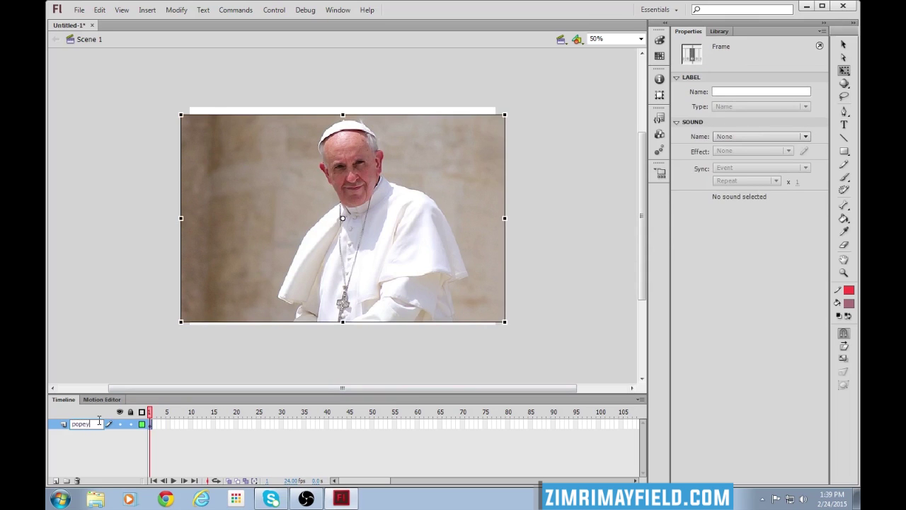
left_click(88, 377)
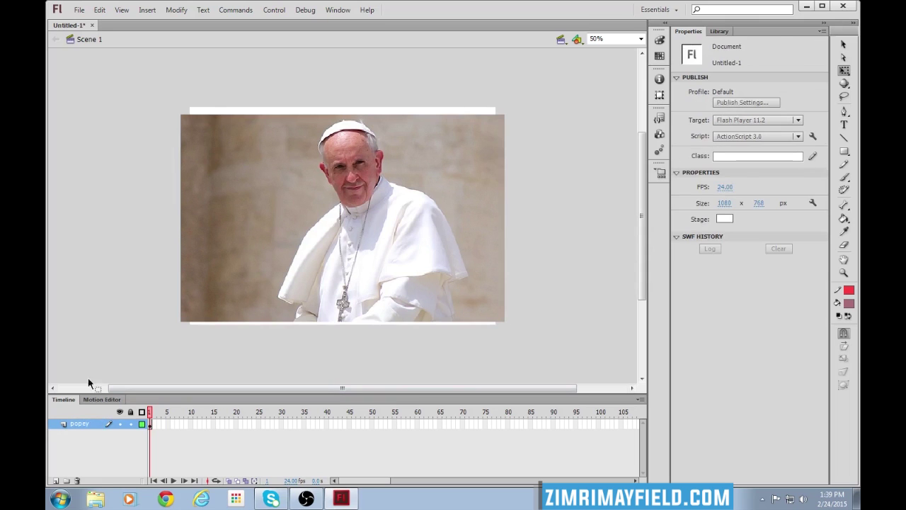
- Add a new layer above popey and name it polygon
left_click(56, 480)
double_click(88, 423)
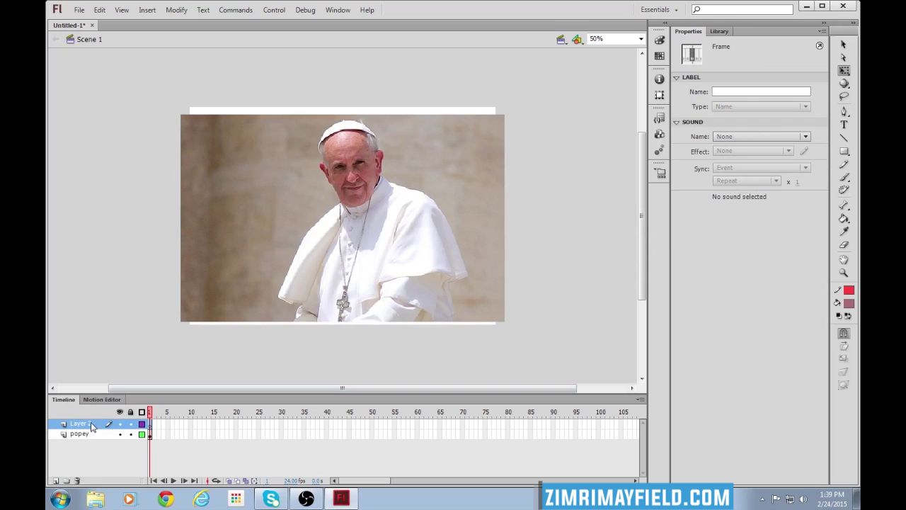
type("polygon")
left_click(157, 319)
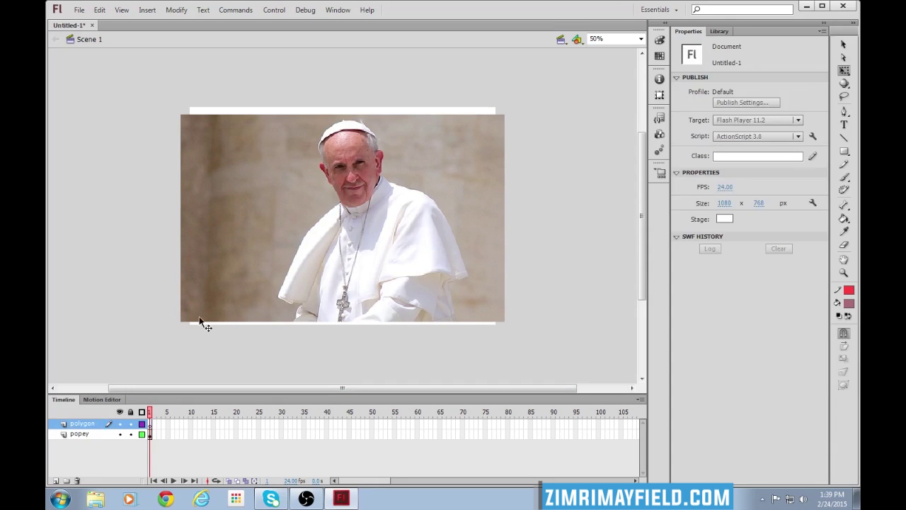
left_click(89, 434)
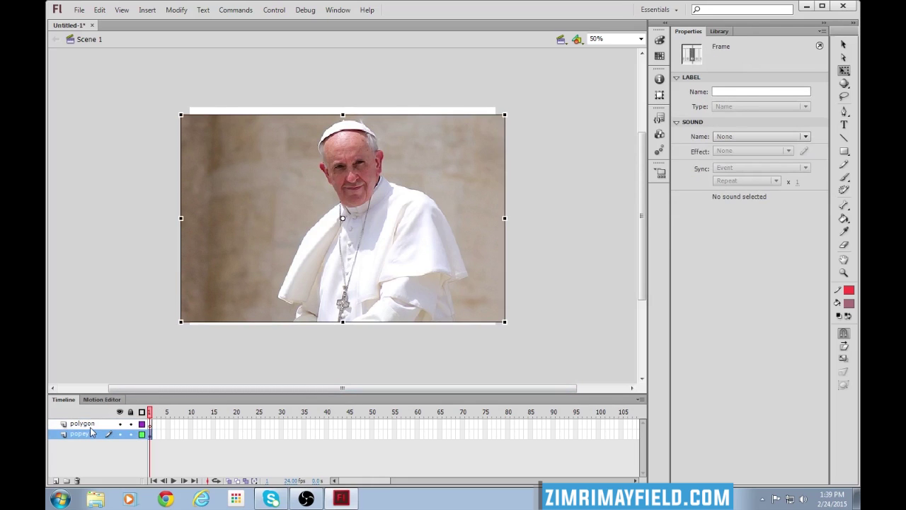
left_click(90, 425)
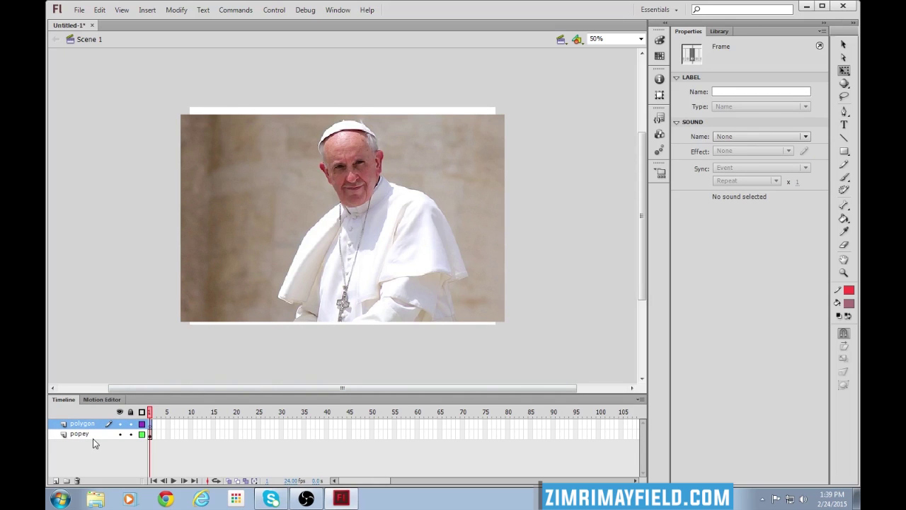
key("ctrl+equal")
key("ctrl+minus")
- Move the photo aside to set the stage background color to red, and return the photo over the stage
left_click_drag(373, 145, 241, 250)
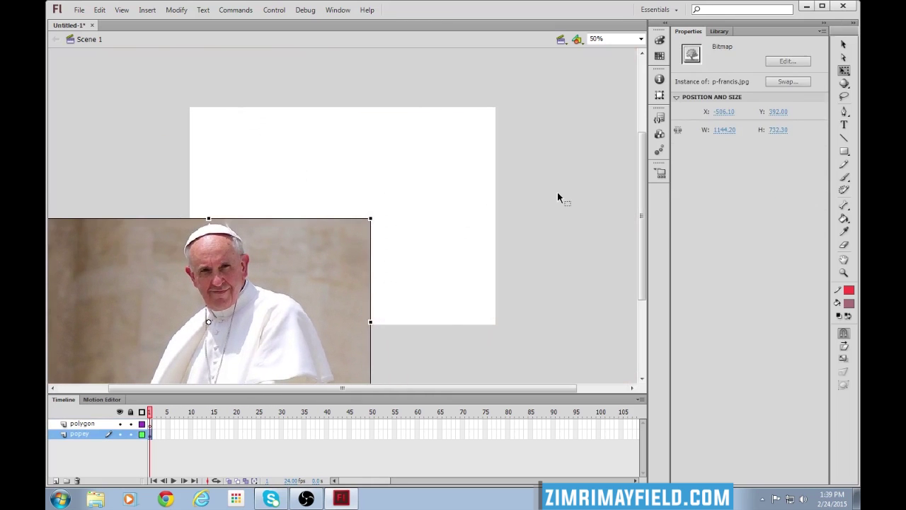
left_click(558, 198)
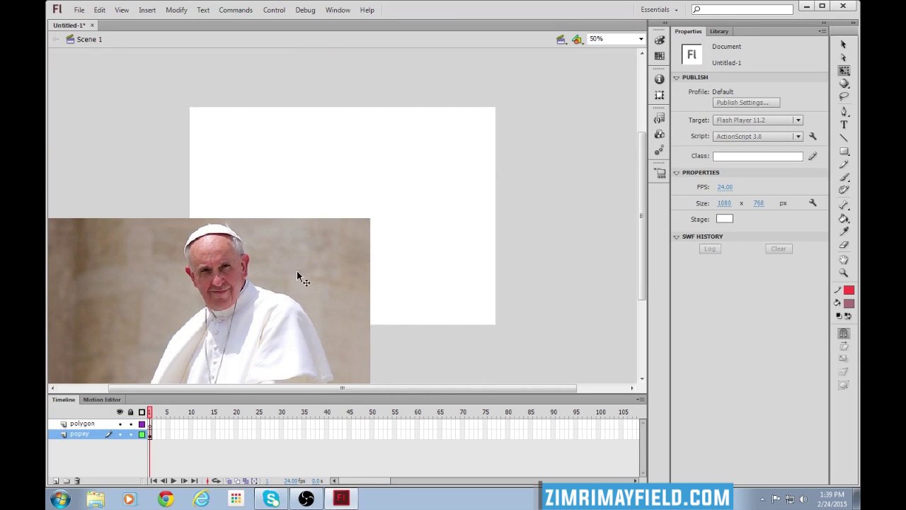
left_click(724, 218)
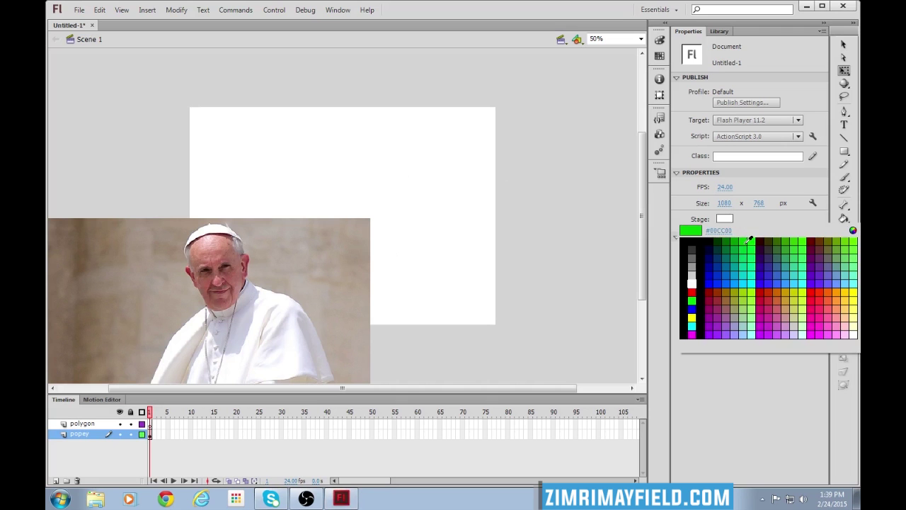
left_click(691, 291)
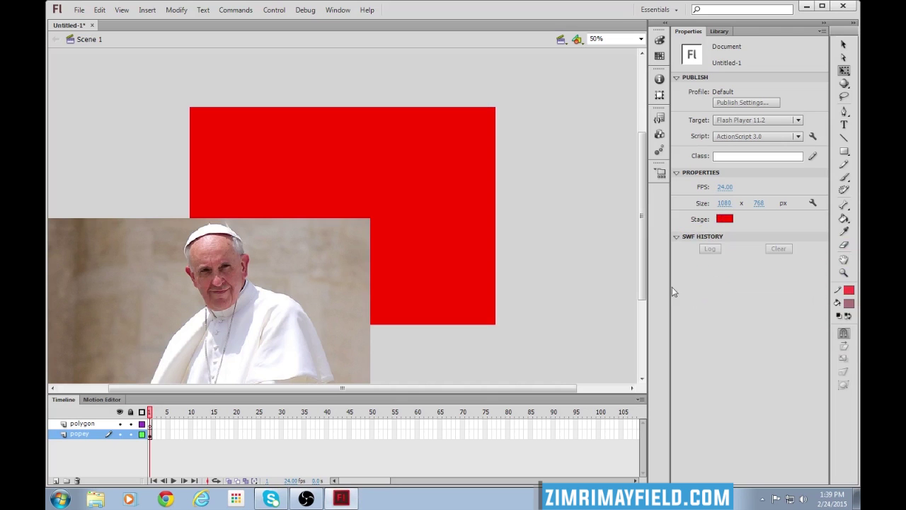
left_click_drag(211, 341, 347, 236)
left_click(562, 317)
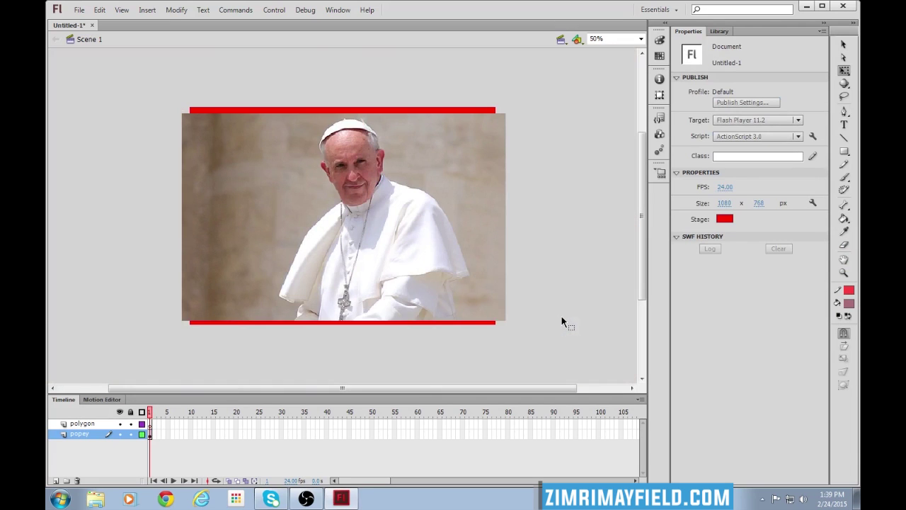
- Draw a diagonal line on the pasteboard beside the photo with the Line tool and bend it into a curve
key("n")
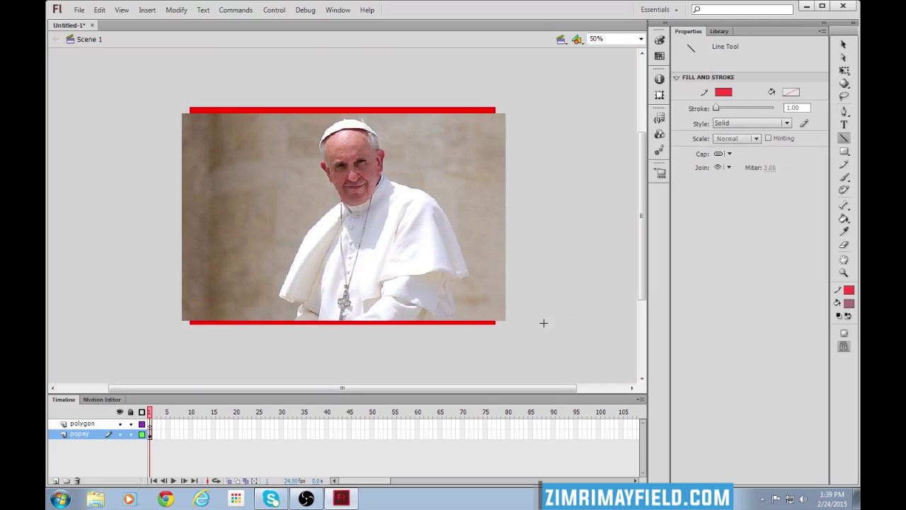
mouse_move(529, 334)
left_mouse_down()
mouse_move(546, 196)
mouse_move(565, 167)
left_mouse_up()
key("v")
left_click_drag(554, 230, 531, 178)
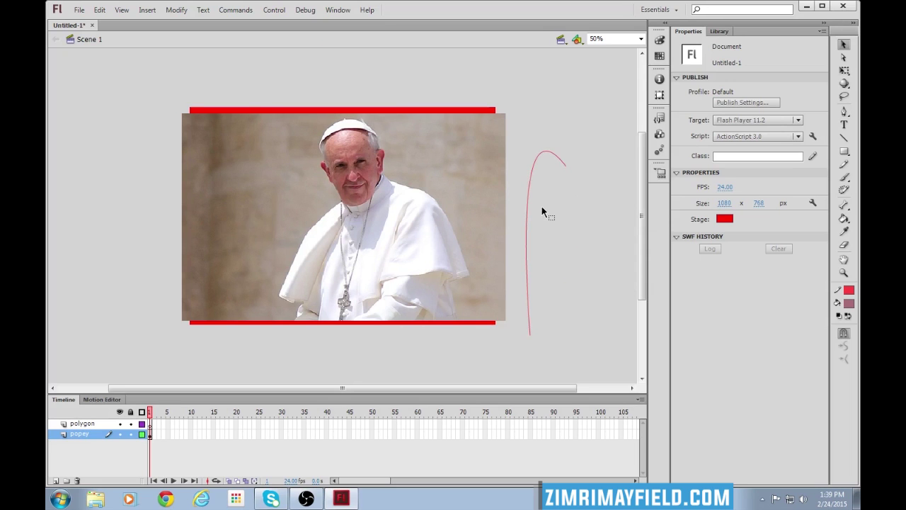
- Delete the curved line and draw a new straight diagonal line beside the photo
left_click_drag(525, 132, 580, 349)
key("Delete")
key("n")
left_click_drag(528, 316, 582, 163)
key("v")
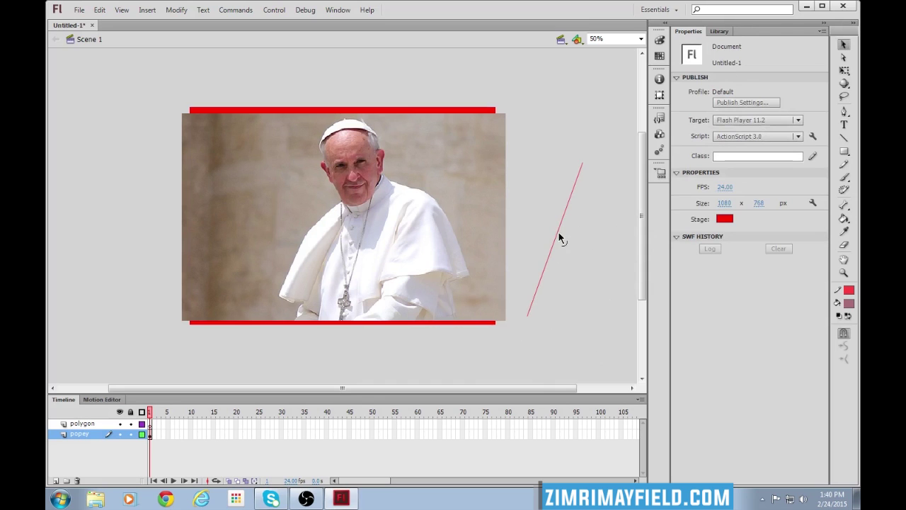
- Bend the practice line beside the photo into a curve and back, and delete it from the pasteboard
left_click_drag(558, 232, 534, 244)
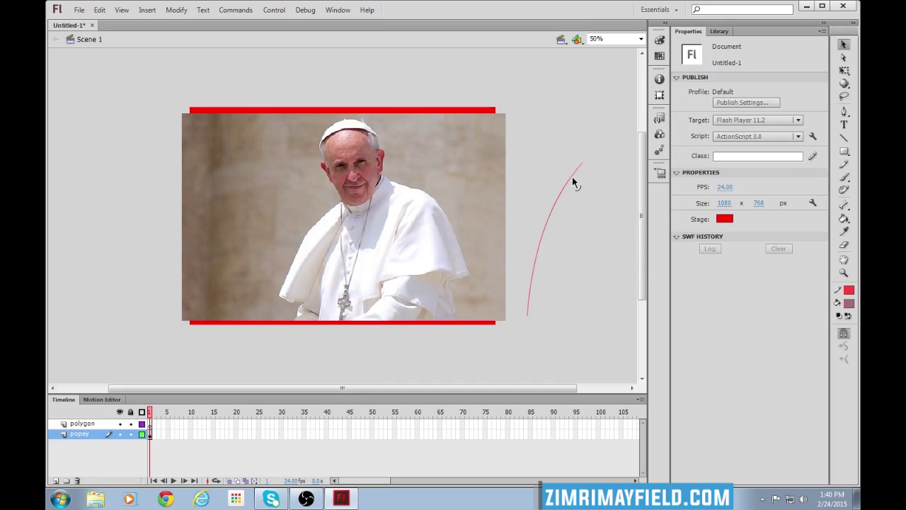
left_click_drag(572, 177, 576, 182)
left_click_drag(529, 143, 605, 319)
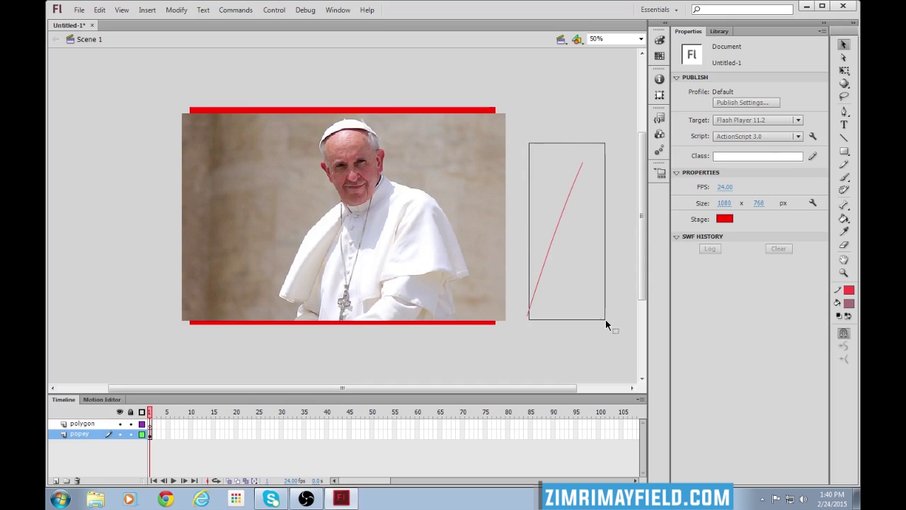
key("Delete")
left_click_drag(553, 348, 521, 285)
key("Delete")
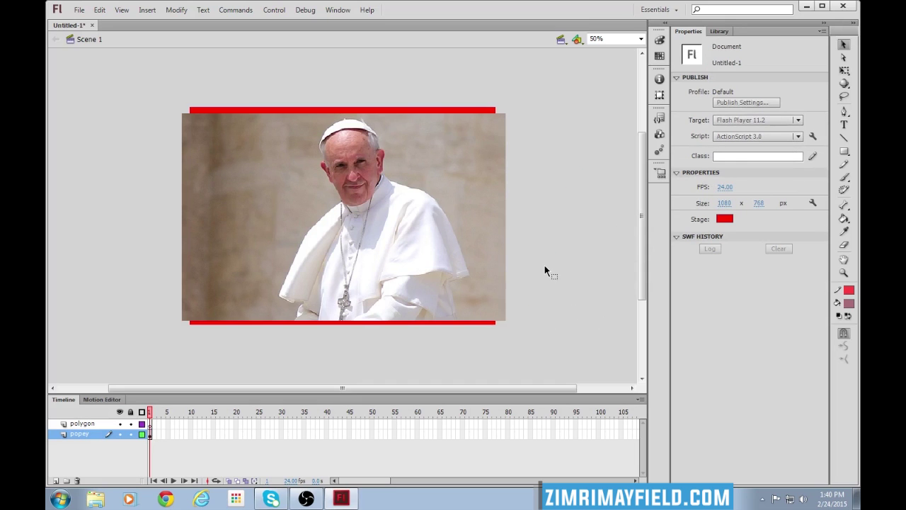
- On the polygon layer, draw connected straight lines forming triangles along the cheek and jaw on the photo's right side
key("ctrl+equal")
key("ctrl+equal")
key("ctrl+minus")
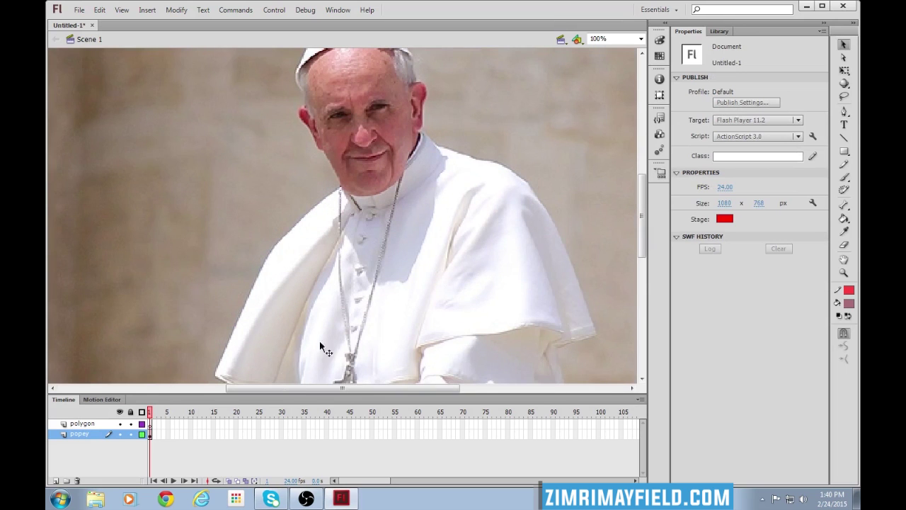
left_click(88, 424)
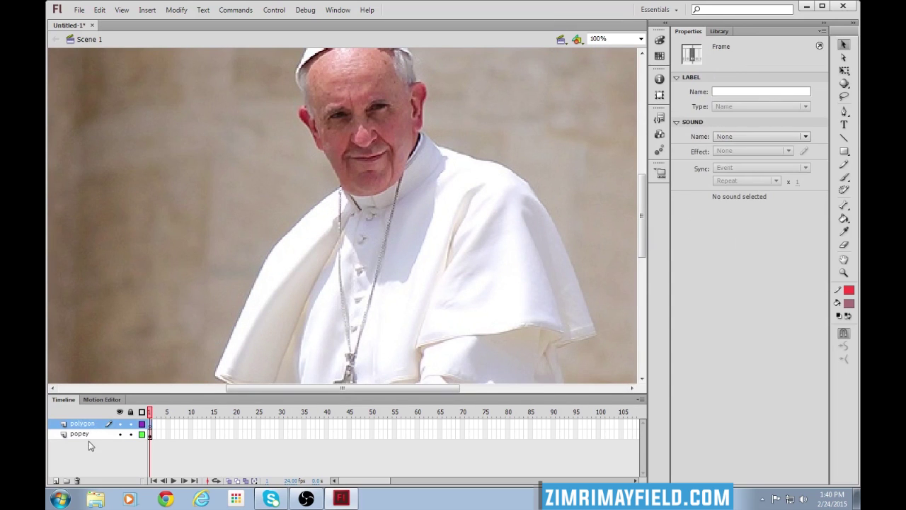
left_click(420, 246)
scroll(419, 246, "up", 3)
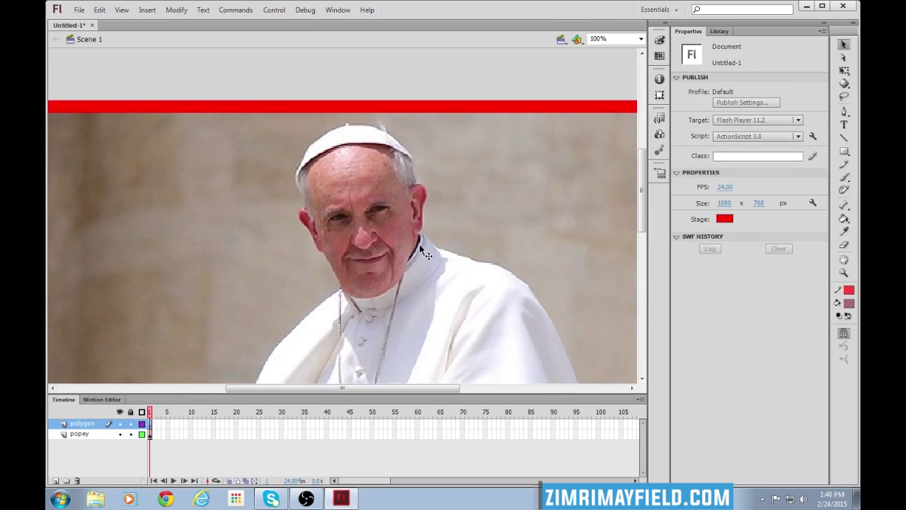
scroll(420, 248, "up", 1)
scroll(416, 383, "right", 1)
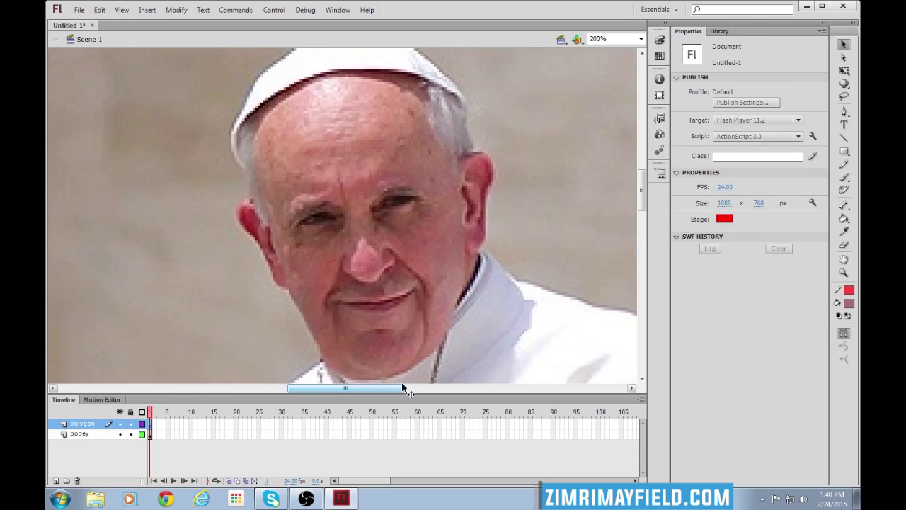
key("n")
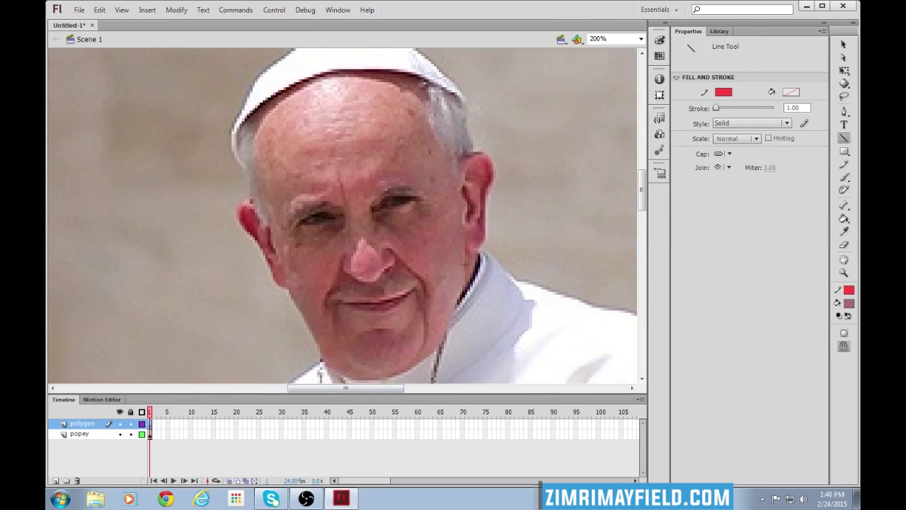
mouse_move(463, 276)
left_mouse_down()
mouse_move(444, 341)
mouse_move(431, 295)
left_mouse_up()
left_click_drag(431, 295, 461, 279)
left_click_drag(464, 216, 442, 253)
- Extend the triangle mesh with the Line tool up past the ear to the temple on the photo's right side
scroll(466, 293, "up", 2)
left_click_drag(431, 295, 464, 267)
left_click_drag(464, 267, 439, 241)
left_click_drag(424, 190, 440, 241)
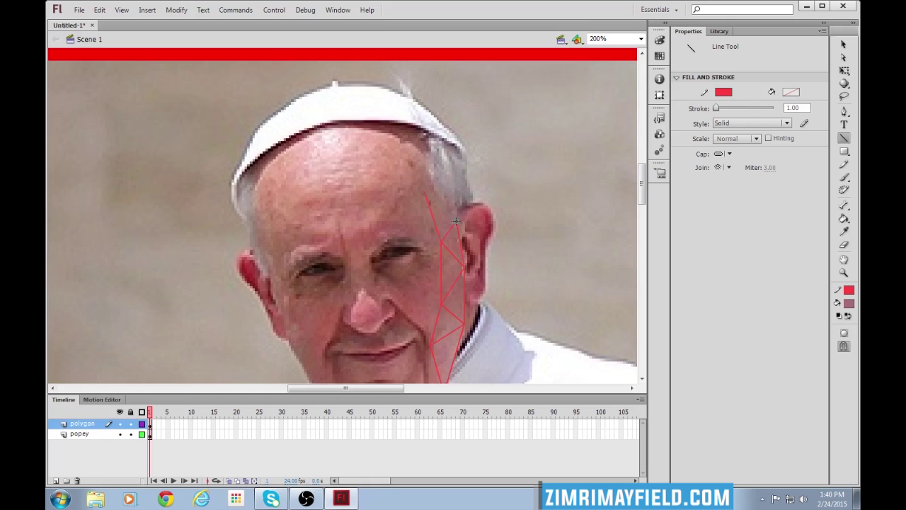
scroll(459, 219, "up", 2)
left_click_drag(425, 243, 424, 201)
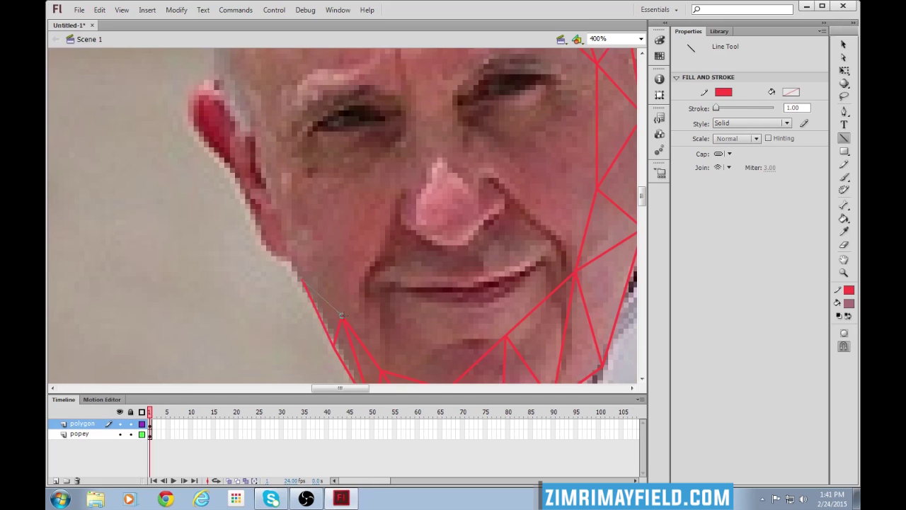
- Draw connected triangle lines up the cheek and face edge beside the ear on the photo's left side
left_click_drag(343, 316, 343, 317)
left_click_drag(342, 316, 342, 231)
mouse_move(342, 231)
left_mouse_down()
mouse_move(304, 288)
mouse_move(274, 211)
mouse_move(342, 230)
mouse_move(281, 152)
mouse_move(275, 211)
left_mouse_up()
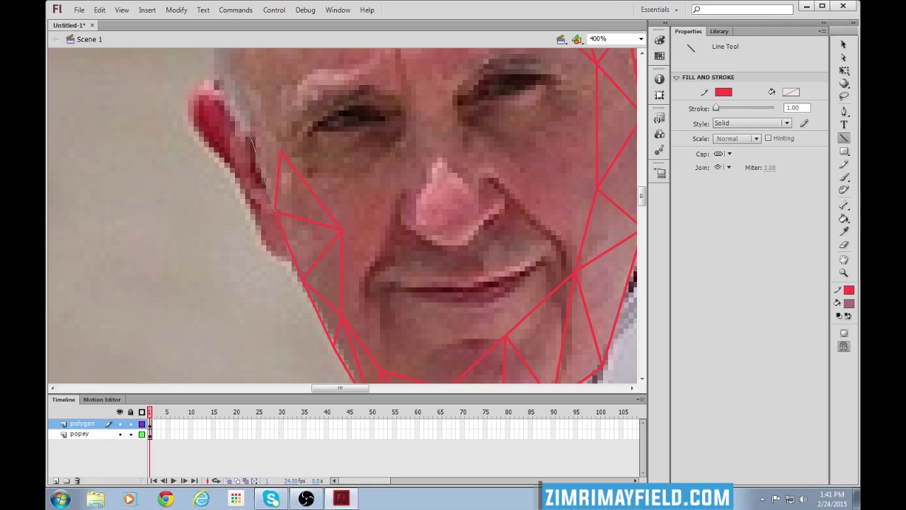
mouse_move(251, 139)
left_mouse_down()
mouse_move(281, 151)
mouse_move(258, 88)
mouse_move(251, 138)
mouse_move(257, 242)
left_mouse_up()
- Draw triangles from the temple on the photo's left side across the upper forehead, joining them to the mesh on the right side
scroll(301, 197, "up", 3)
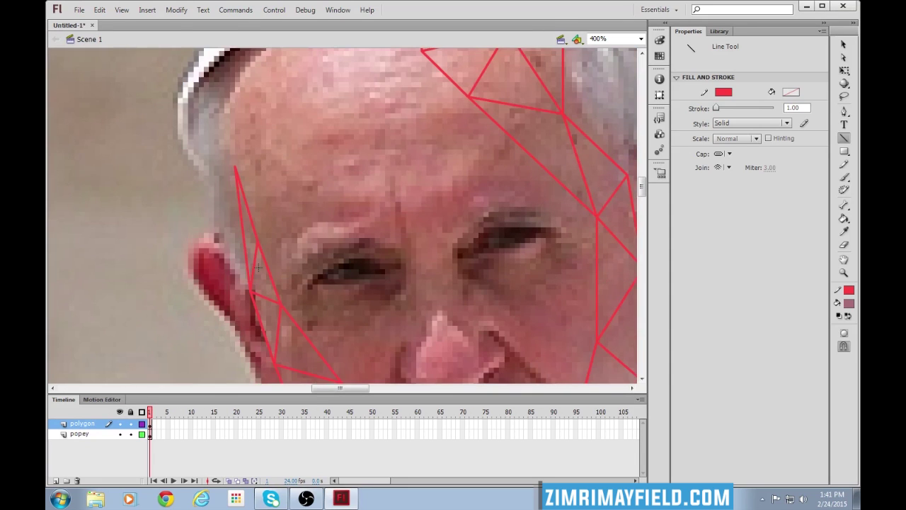
left_click_drag(322, 161, 235, 167)
scroll(241, 256, "up", 2)
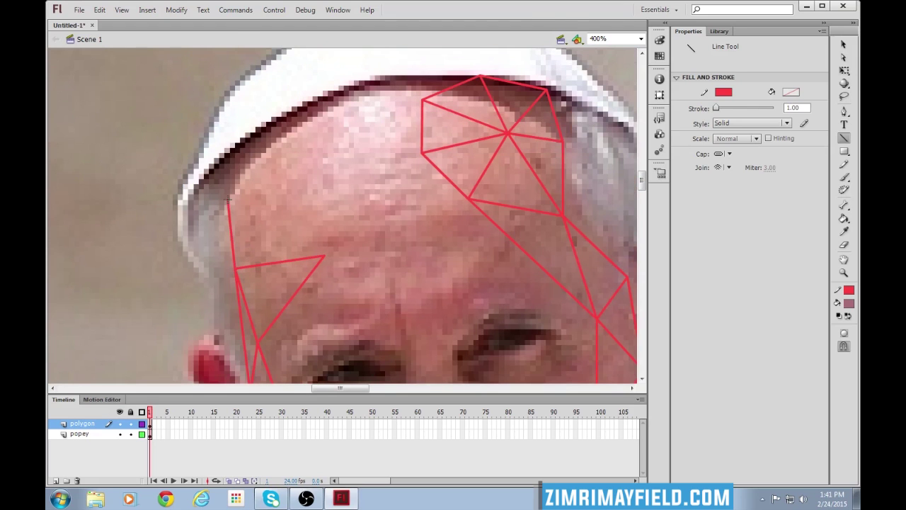
mouse_move(228, 200)
left_mouse_down()
mouse_move(329, 255)
mouse_move(309, 159)
mouse_move(228, 200)
left_mouse_up()
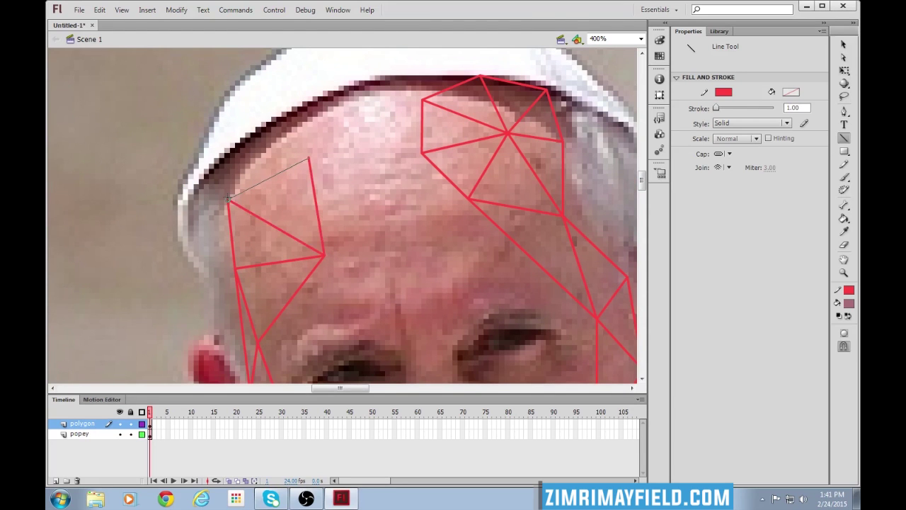
mouse_move(308, 159)
left_mouse_down()
mouse_move(346, 110)
mouse_move(324, 255)
mouse_move(394, 223)
mouse_move(347, 110)
mouse_move(423, 100)
left_mouse_up()
left_click_drag(423, 152, 347, 110)
left_click_drag(395, 224, 423, 151)
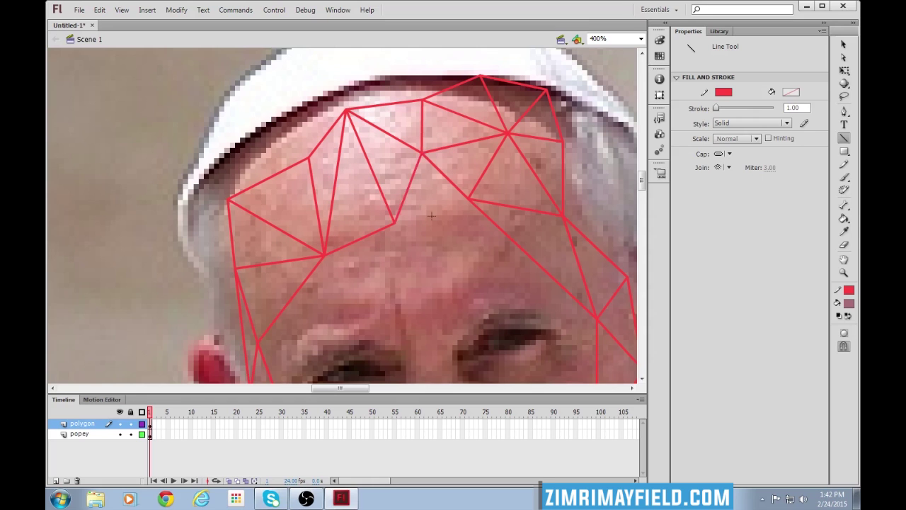
- Fill the lower forehead above the eyebrows with connected triangle lines joined to the upper forehead mesh
scroll(487, 219, "down", 3)
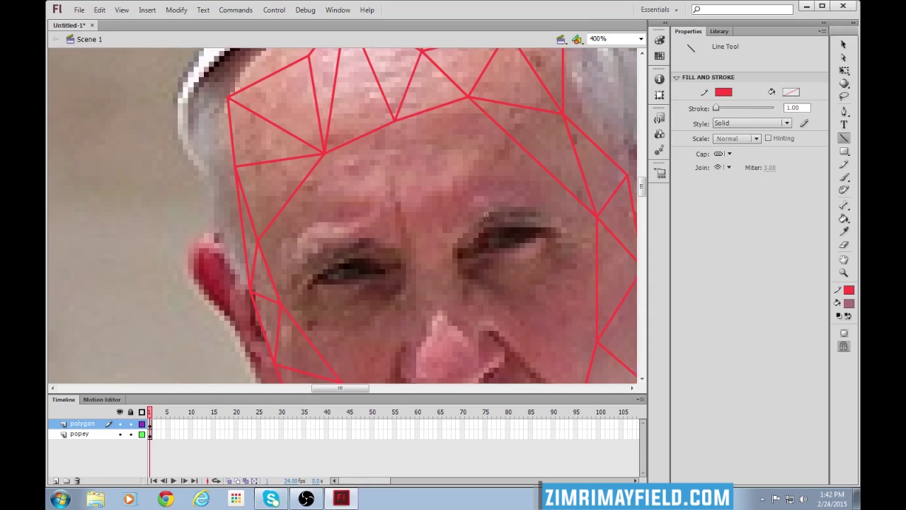
left_click_drag(468, 99, 441, 179)
mouse_move(395, 121)
left_mouse_down()
mouse_move(441, 178)
mouse_move(323, 152)
left_mouse_up()
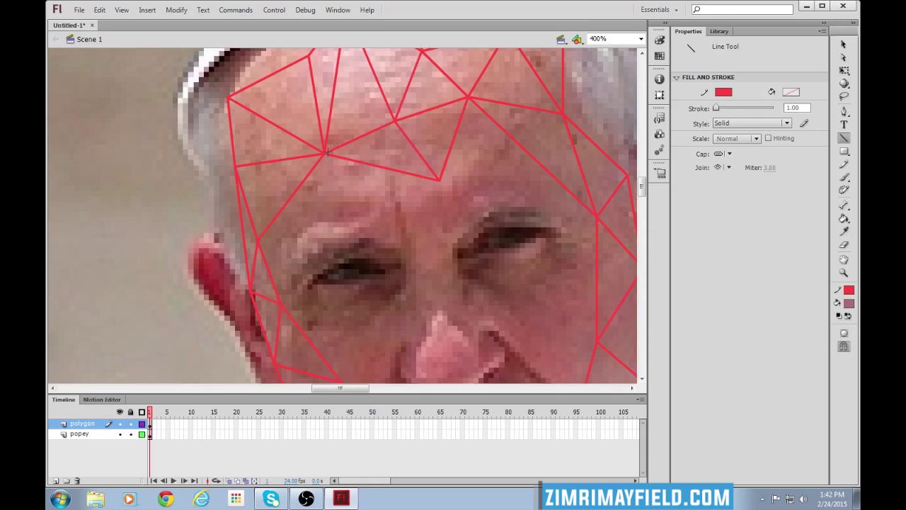
left_click_drag(349, 211, 441, 181)
scroll(381, 151, "down", 2)
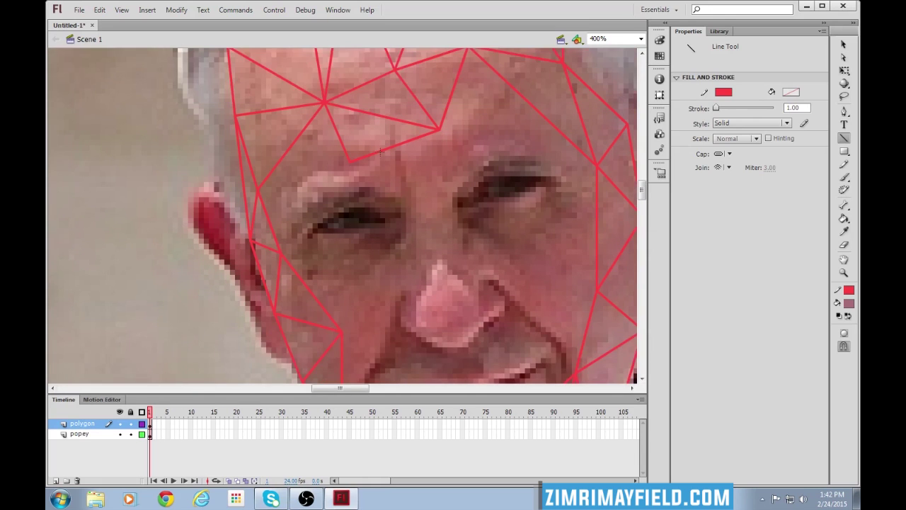
scroll(268, 188, "up", 5)
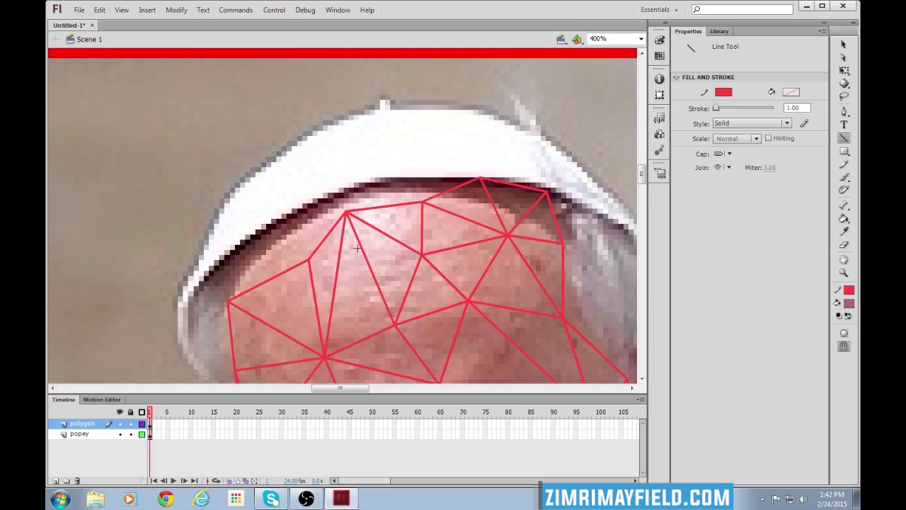
scroll(298, 187, "down", 8)
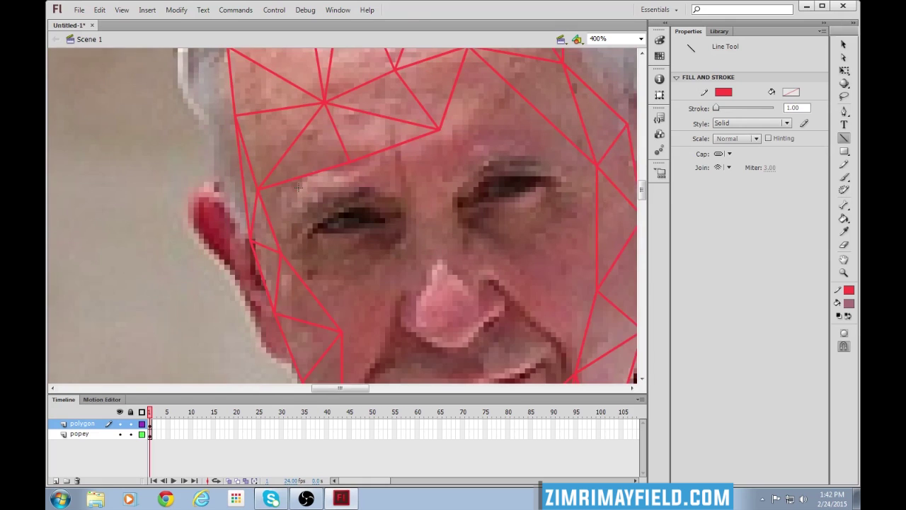
- Trace the eye and brow on the photo's right side with small triangles connected to the surrounding mesh
mouse_move(439, 179)
left_mouse_down()
mouse_move(527, 177)
mouse_move(548, 165)
left_mouse_up()
scroll(579, 183, "down", 2)
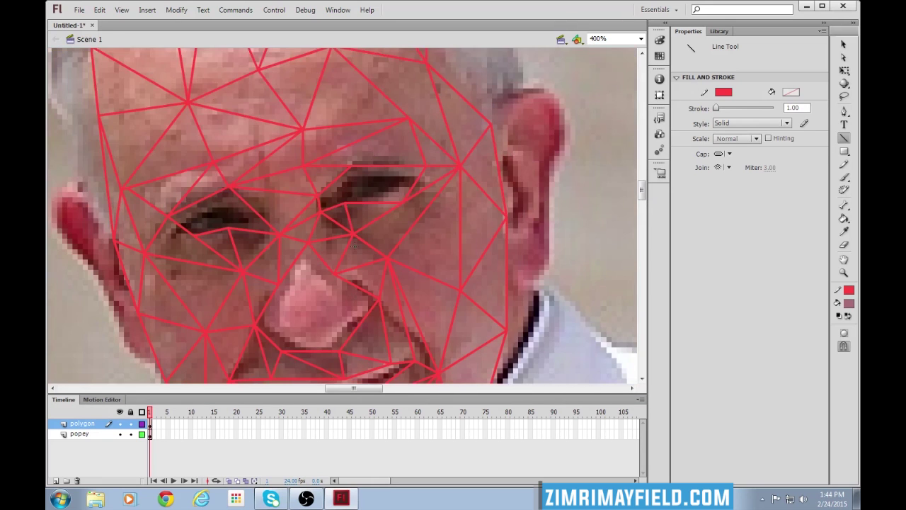
scroll(406, 256, "up", 3)
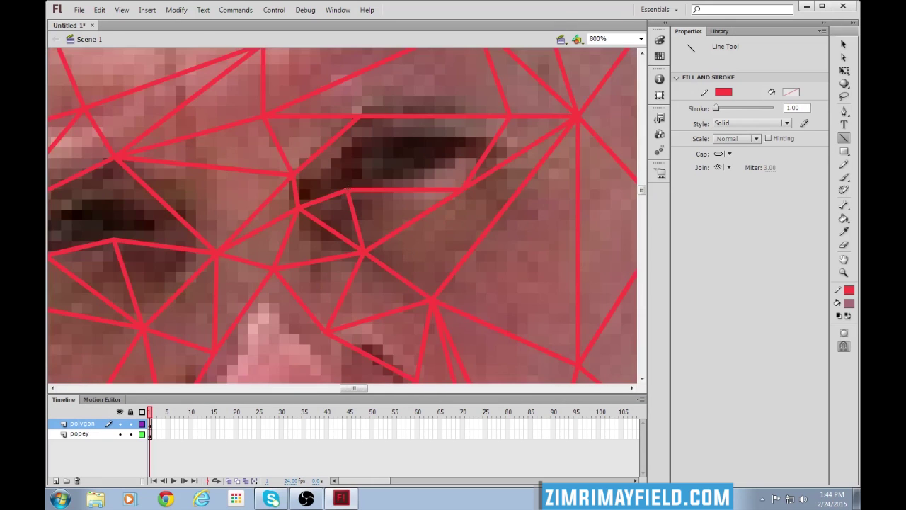
mouse_move(347, 189)
left_mouse_down()
mouse_move(359, 157)
mouse_move(296, 170)
left_mouse_up()
mouse_move(359, 157)
left_mouse_down()
mouse_move(359, 117)
mouse_move(411, 150)
left_mouse_up()
mouse_move(411, 151)
left_mouse_down()
mouse_move(358, 155)
mouse_move(348, 190)
mouse_move(461, 190)
left_mouse_up()
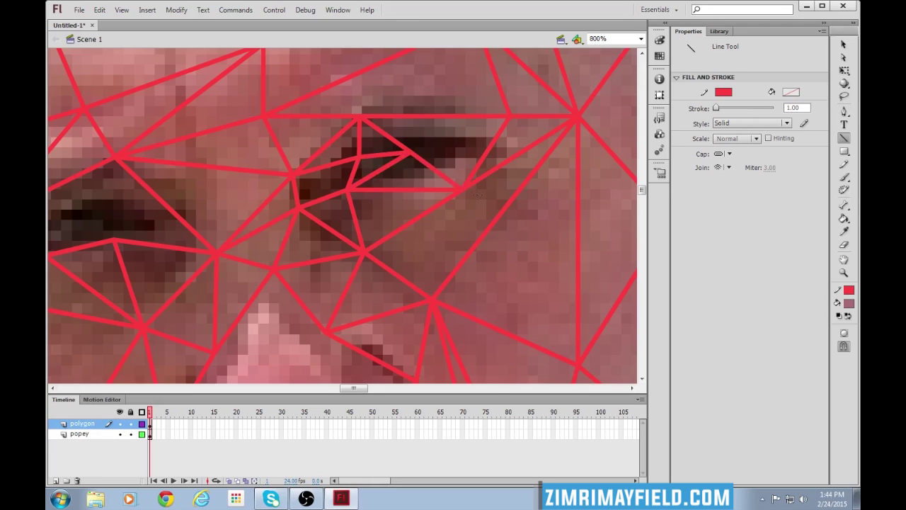
scroll(478, 196, "up", 1)
mouse_move(410, 203)
left_mouse_down()
mouse_move(473, 189)
mouse_move(510, 167)
left_mouse_up()
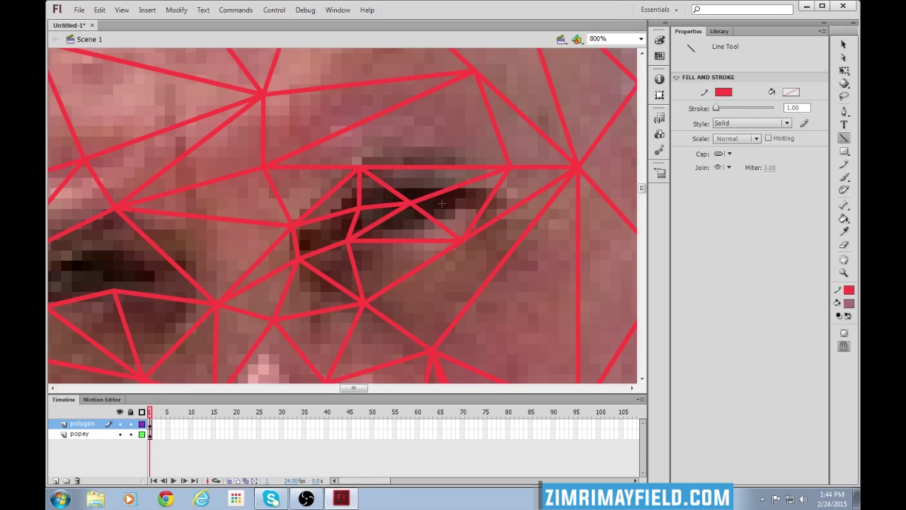
mouse_move(426, 167)
left_mouse_down()
mouse_move(410, 203)
mouse_move(490, 204)
left_mouse_up()
- Divide the eye on the photo's left side into small triangles connected to the brow and the eye corners
left_click_drag(364, 388, 352, 390)
scroll(377, 320, "down", 2)
scroll(377, 320, "up", 2)
scroll(376, 322, "down", 2)
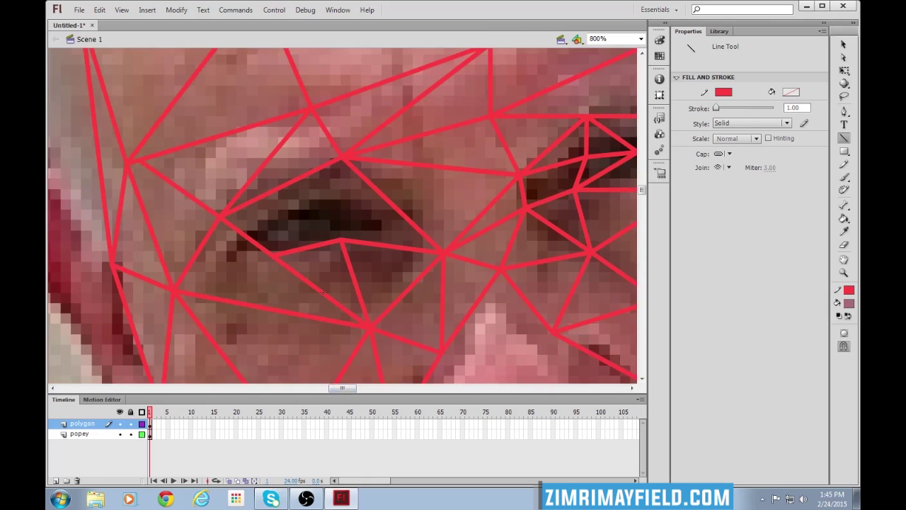
left_click_drag(341, 240, 341, 158)
left_click_drag(344, 199, 441, 251)
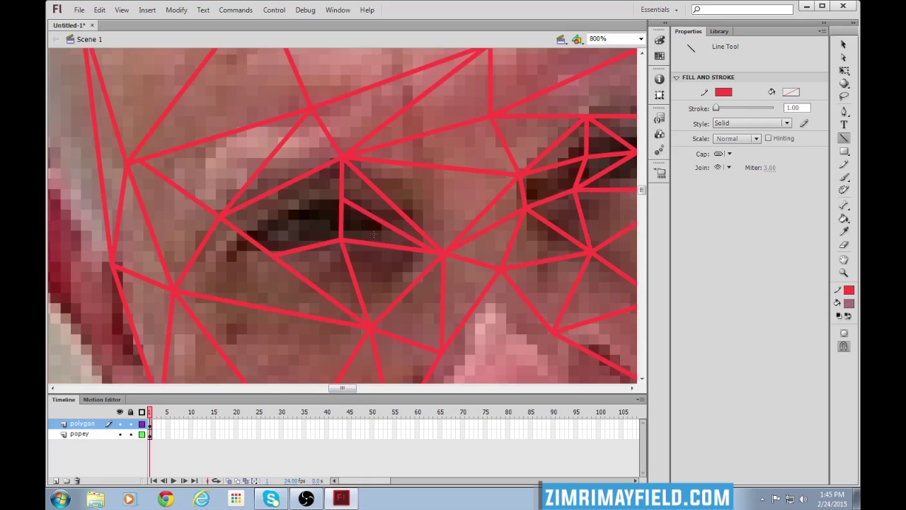
left_click_drag(341, 201, 219, 218)
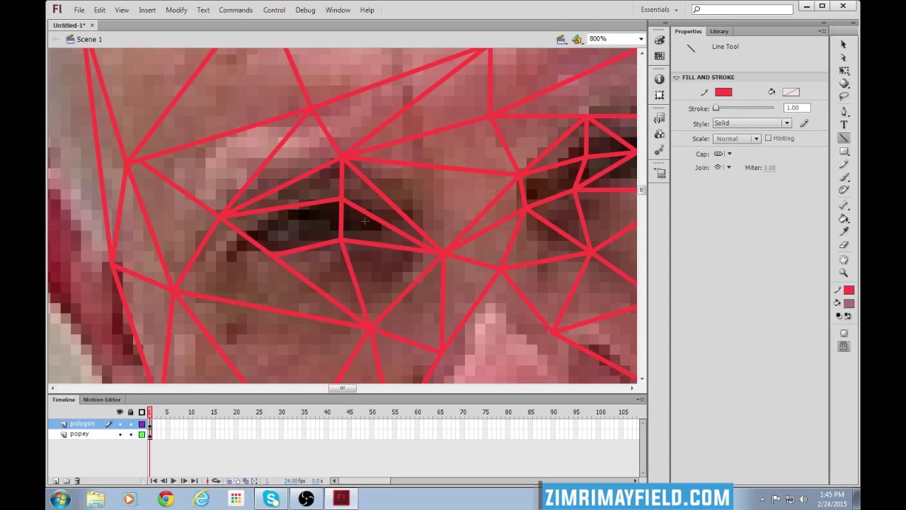
- Draw a line across the nose from the mesh point beside its bridge to start dividing the nose into triangles
key("ctrl+minus")
key("ctrl+minus")
scroll(369, 224, "down", 2)
key("ctrl+equal")
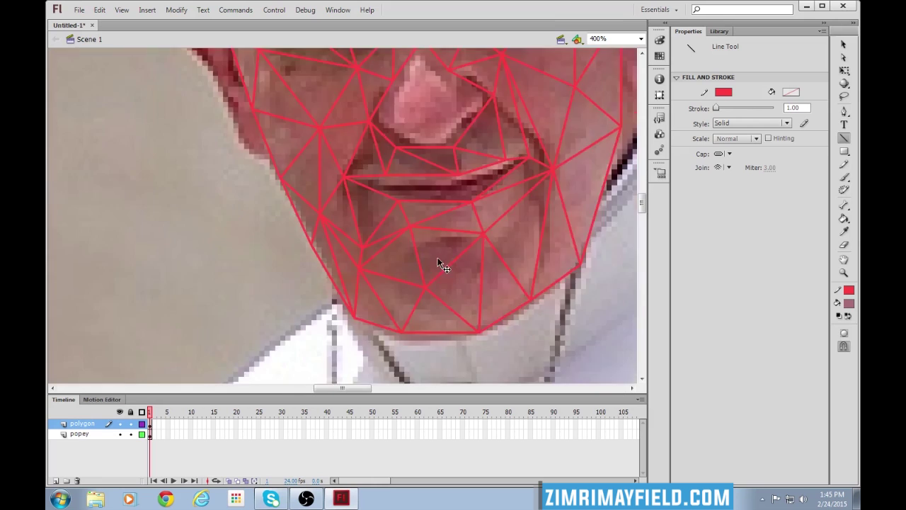
scroll(441, 259, "up", 3)
left_click_drag(449, 172, 416, 189)
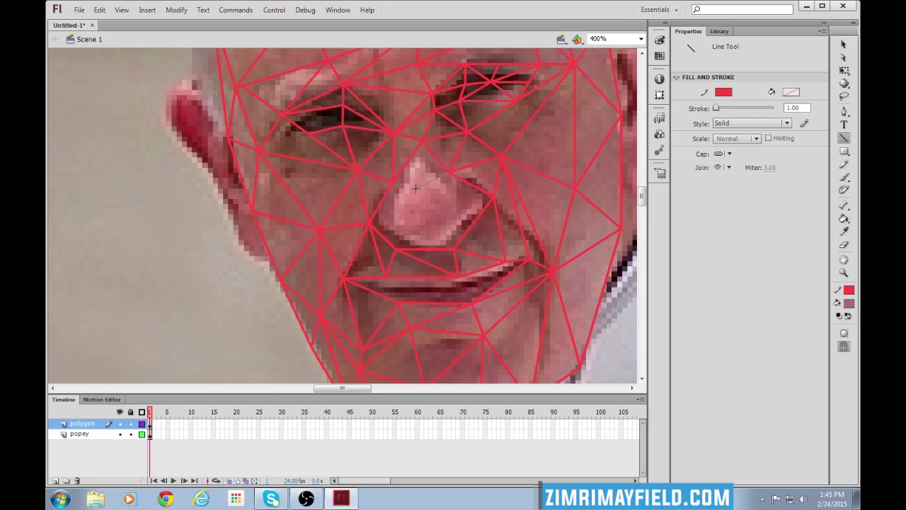
- Outline the ear on the photo's left side with straight lines and divide it into triangles
left_click_drag(305, 230, 351, 301)
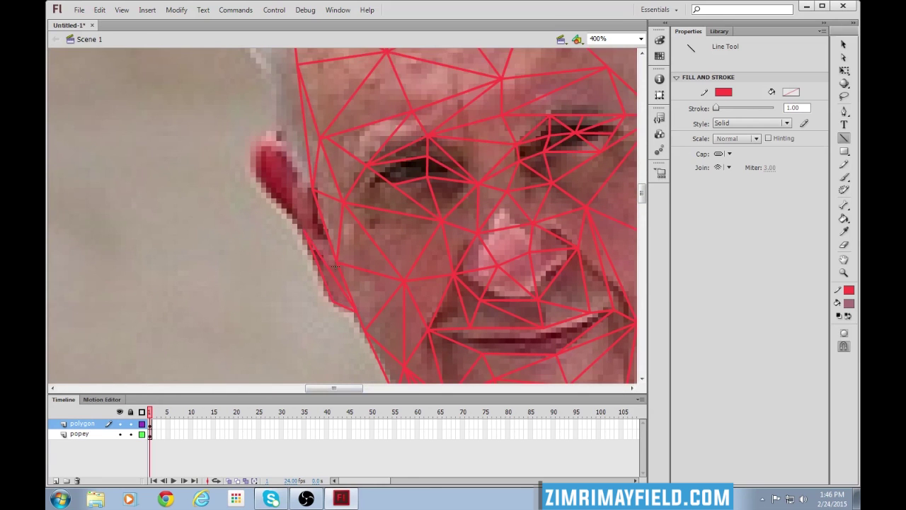
mouse_move(306, 230)
left_mouse_down()
mouse_move(312, 190)
mouse_move(287, 152)
mouse_move(271, 142)
mouse_move(252, 175)
left_mouse_up()
left_click_drag(253, 175, 304, 230)
left_click_drag(305, 230, 255, 189)
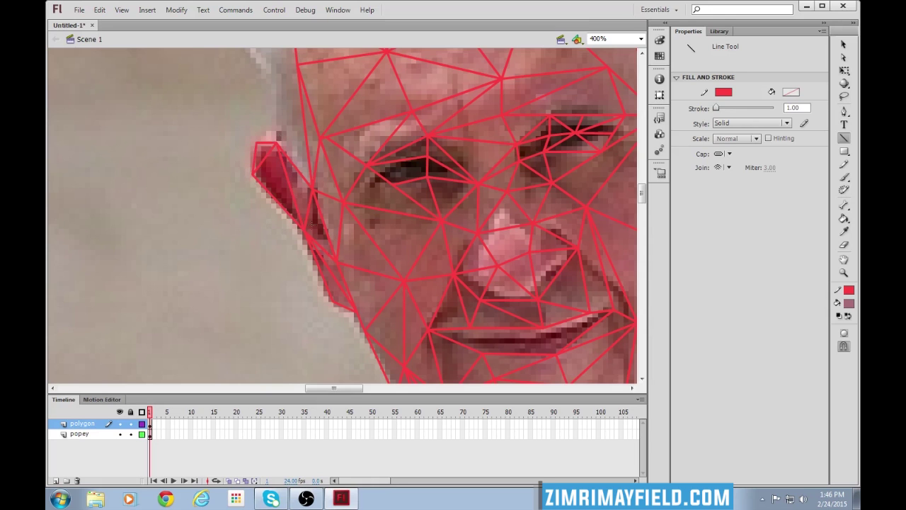
- Draw lines around the hair above the photo's left ear and at the neck edge below the right ear
scroll(312, 224, "up", 5)
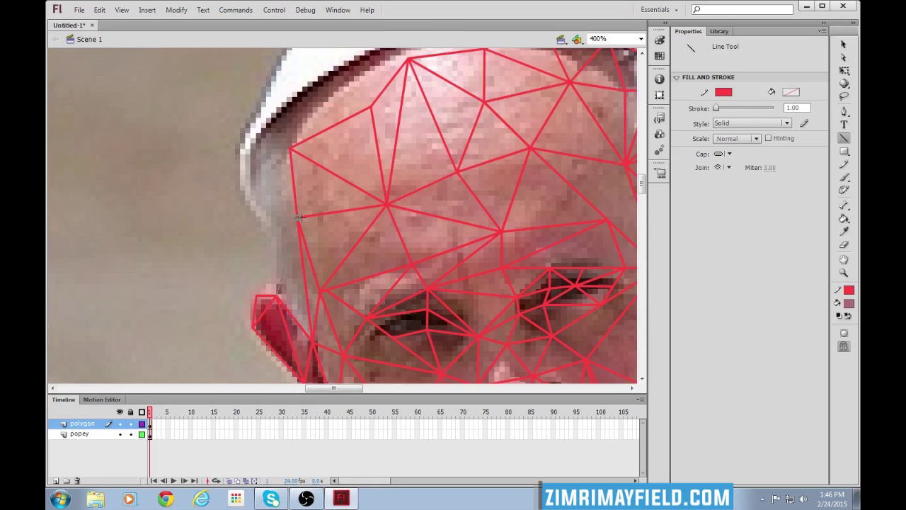
left_click_drag(298, 217, 271, 205)
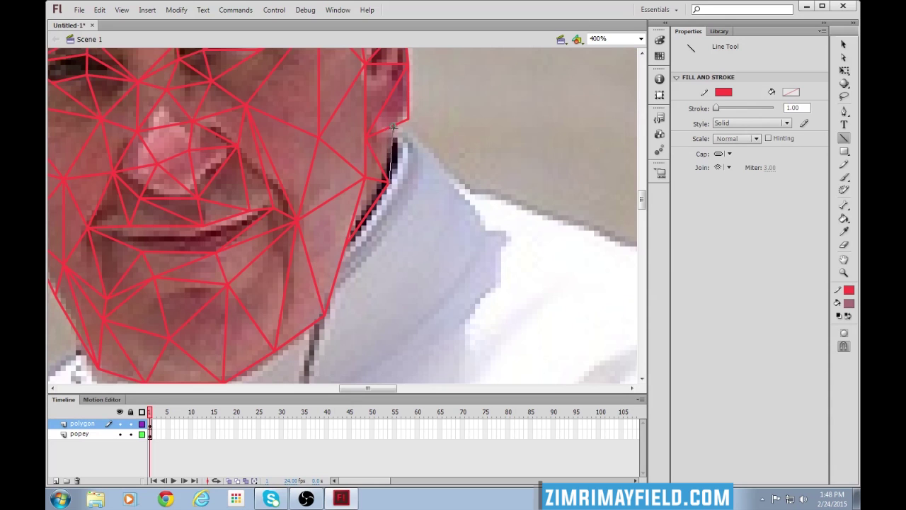
left_click_drag(393, 127, 394, 126)
- Sample the cheek colour below the eye on the photo's right side and fill the large triangle there with it
left_click_drag(376, 388, 367, 388)
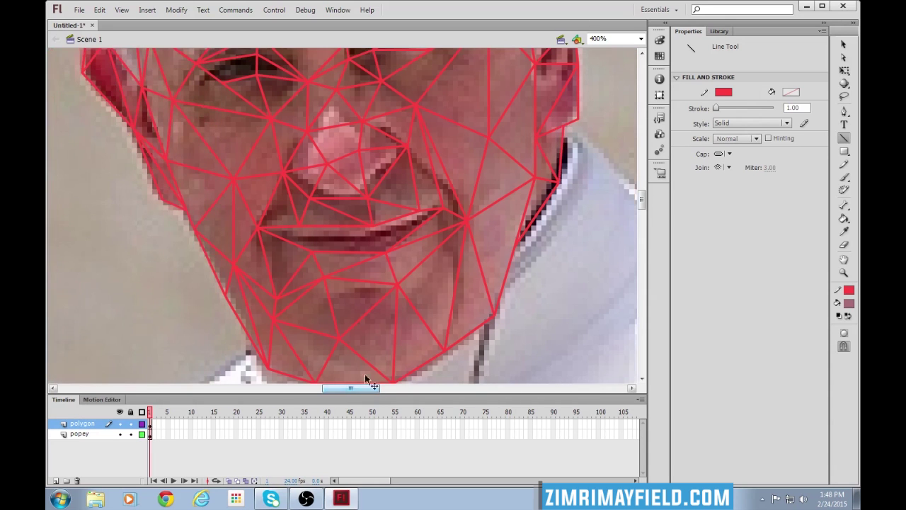
key("ctrl+minus")
scroll(369, 322, "up", 3)
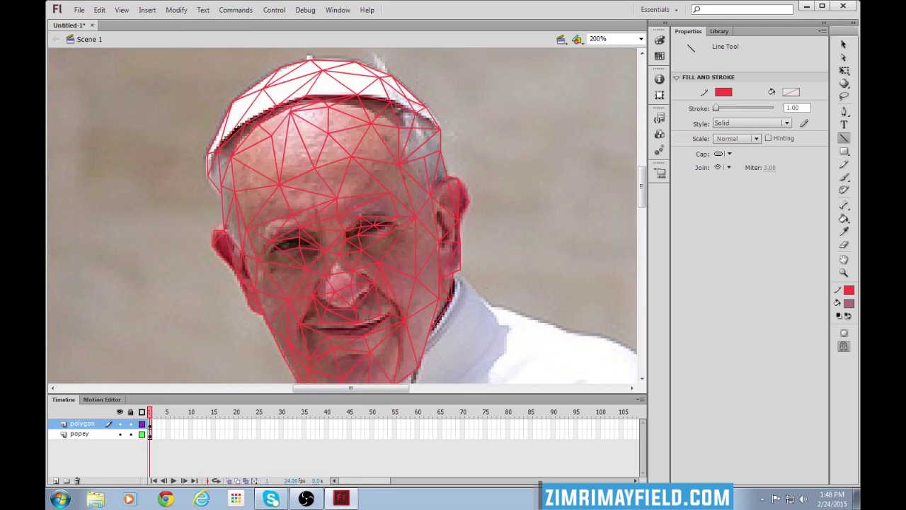
scroll(368, 320, "down", 3)
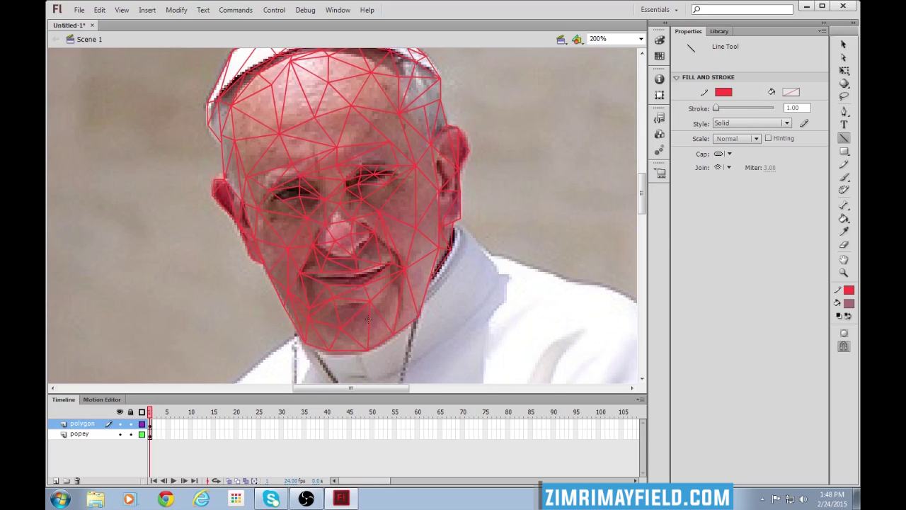
key("i")
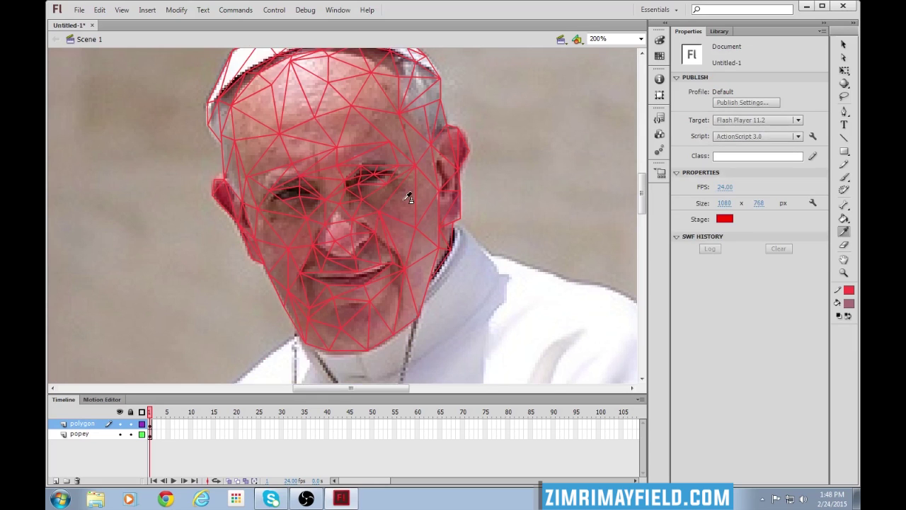
left_click(408, 201)
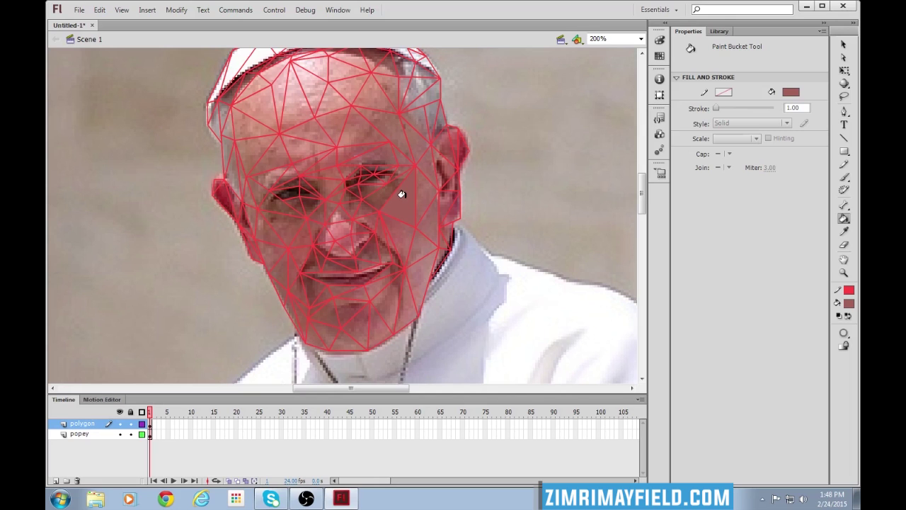
- Sample the skin colour above the brow on the photo's right side and fill that forehead triangle with it
scroll(401, 194, "up", 3)
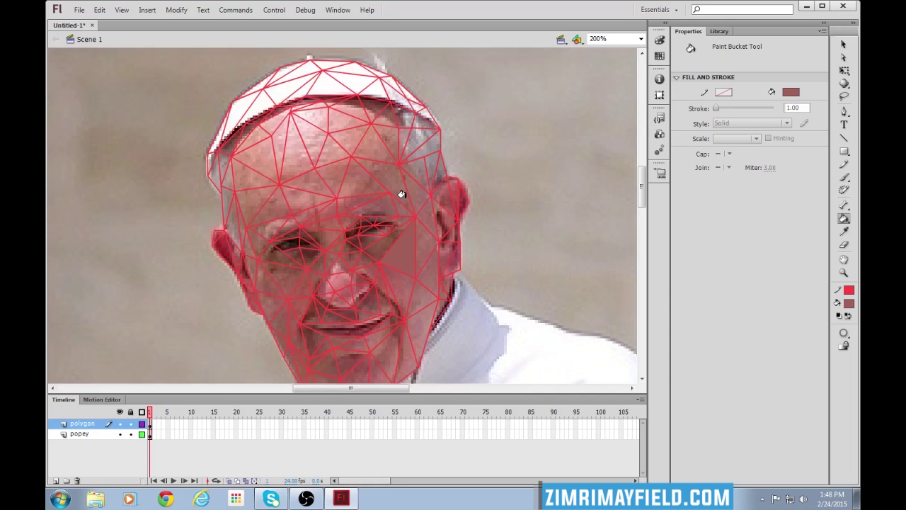
key("ctrl+equal")
key("ctrl+equal")
key("ctrl+minus")
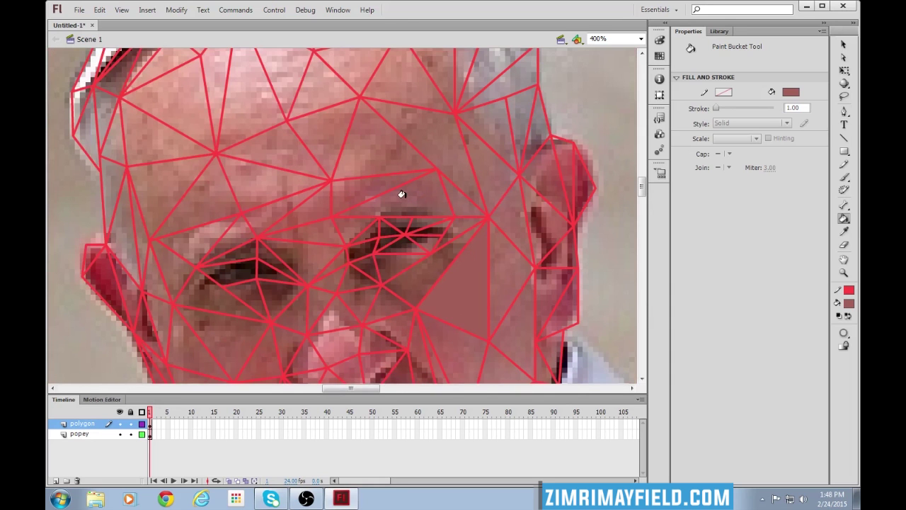
key("i")
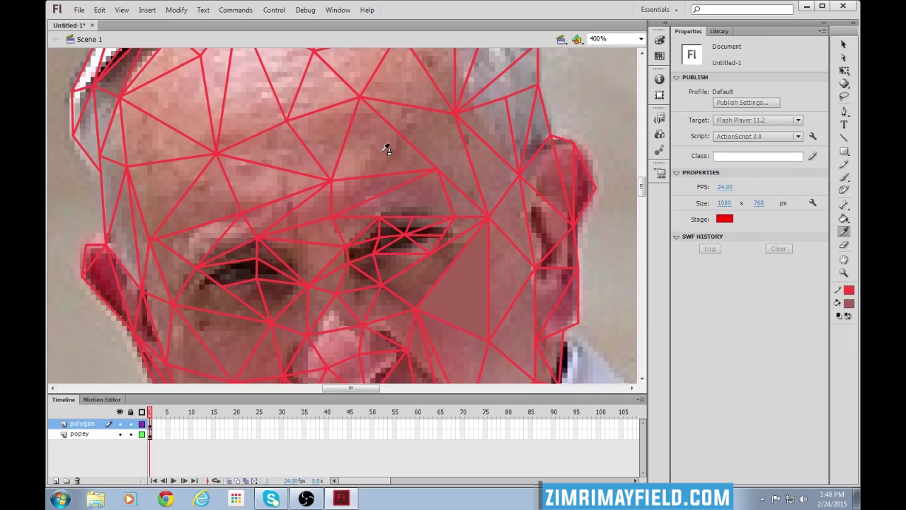
left_click(378, 148)
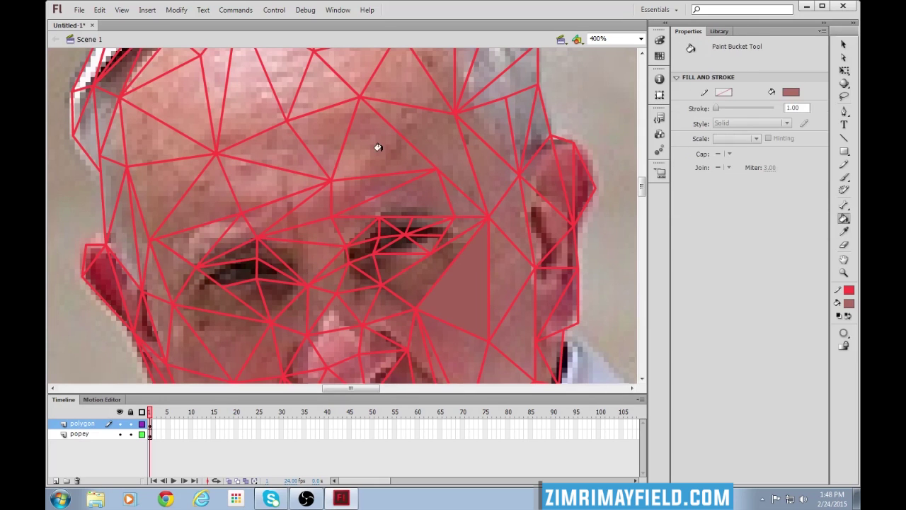
left_click(378, 148)
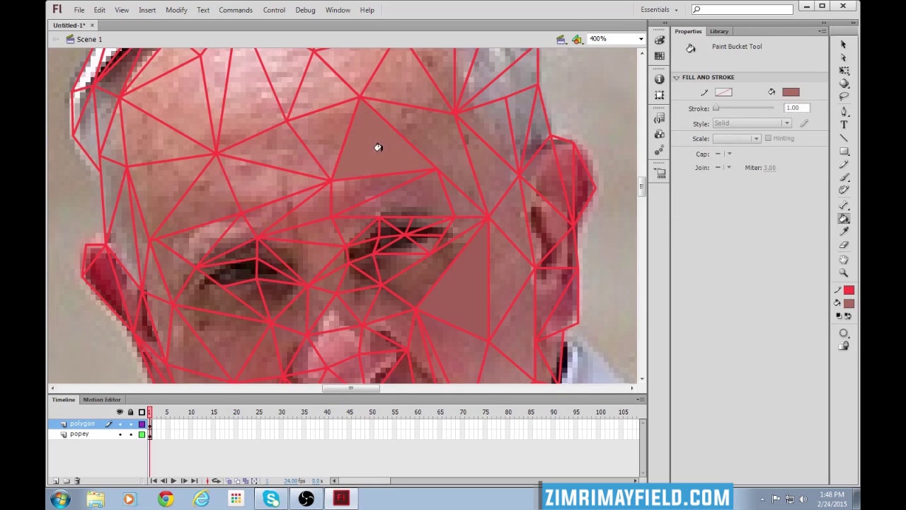
- Fill the next two forehead triangles on the photo's right side, each with a colour sampled from the photo inside it
key("i")
left_click(433, 125)
left_click(435, 128)
key("i")
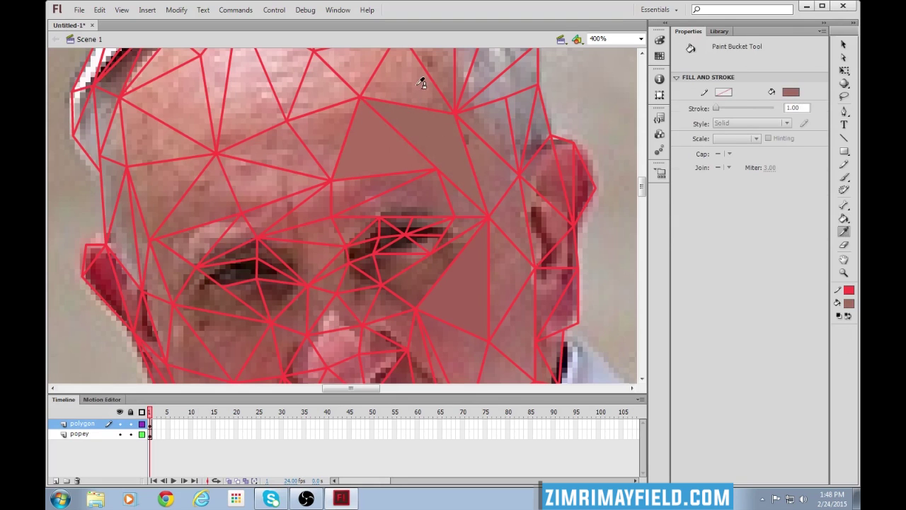
left_click(418, 76)
left_click(411, 94)
scroll(412, 106, "up", 3)
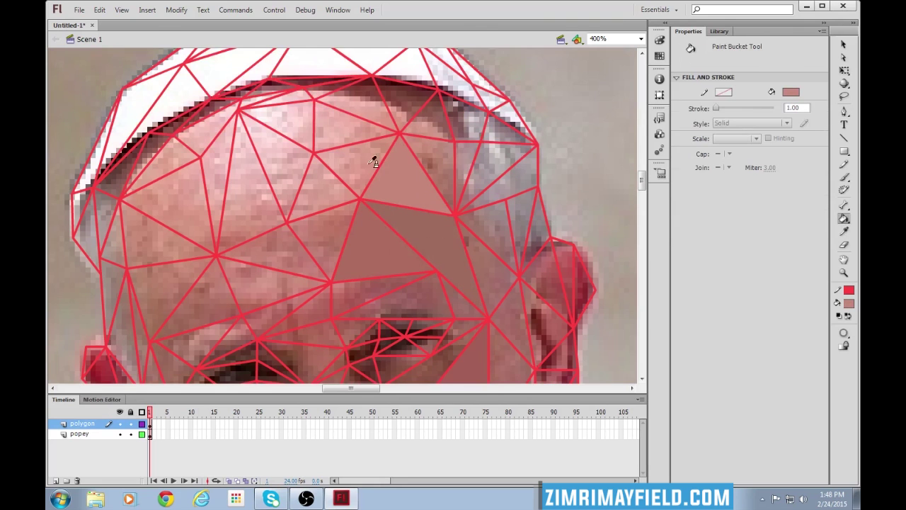
- Fill the lighter forehead triangles up to the cap edge with pink tones sampled from the photo inside each one
key("i")
left_click(333, 117)
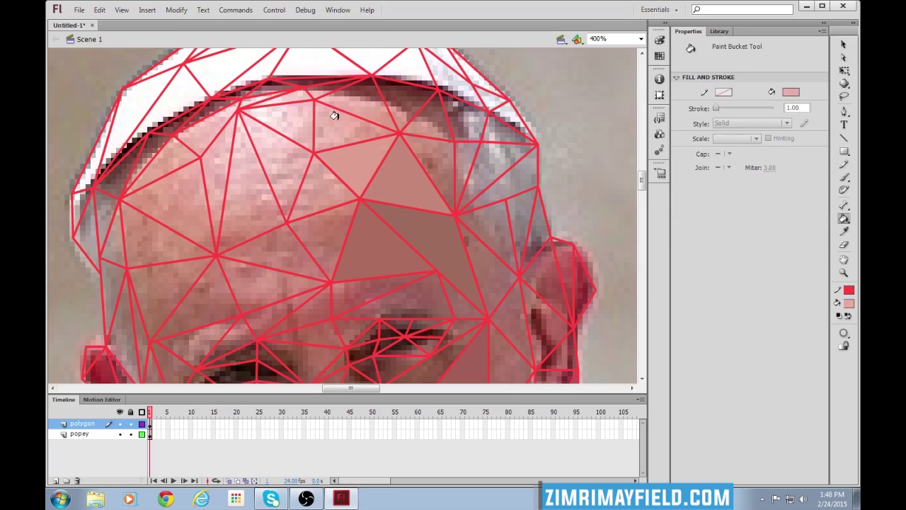
left_click(334, 115)
key("i")
left_click(364, 95)
left_click(364, 95)
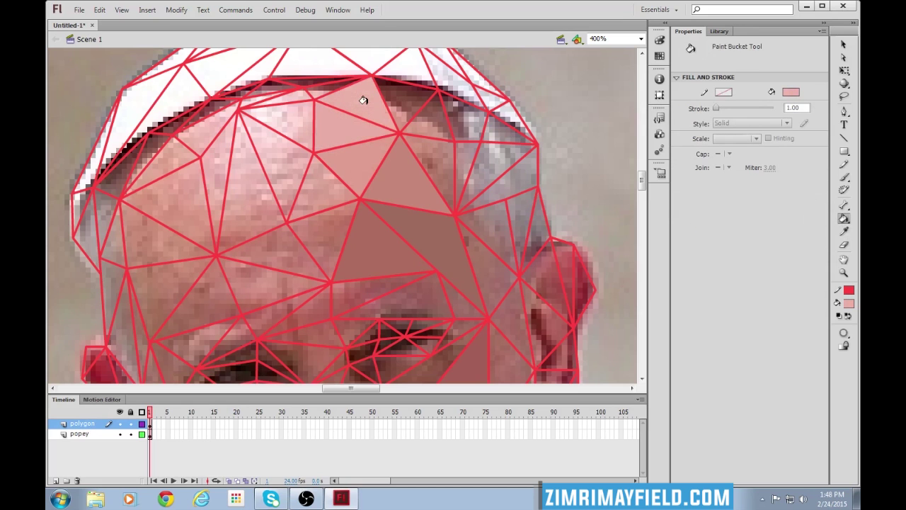
- Sample the grey hair beside the forehead on the photo's right side and fill the adjoining hair triangle with it
mouse_move(382, 392)
left_mouse_down()
mouse_move(374, 389)
mouse_move(385, 388)
left_mouse_up()
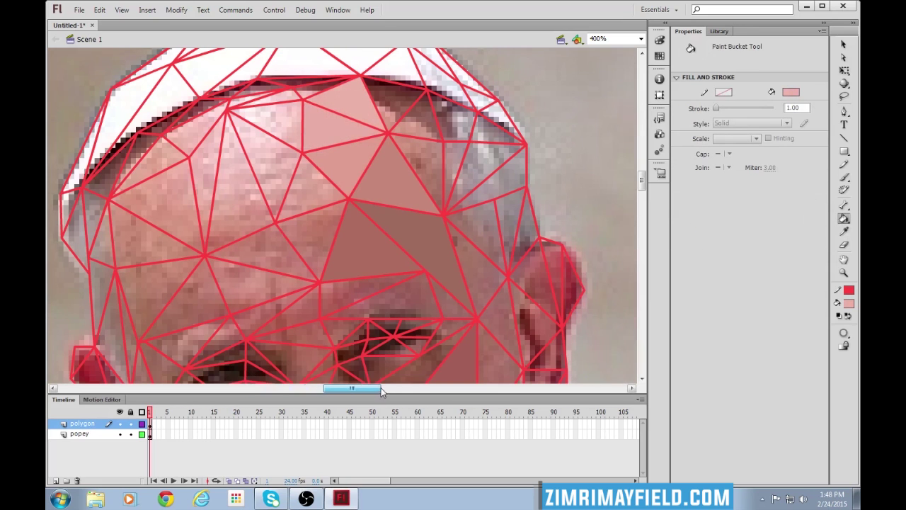
key("i")
left_click(456, 154)
left_click(446, 157)
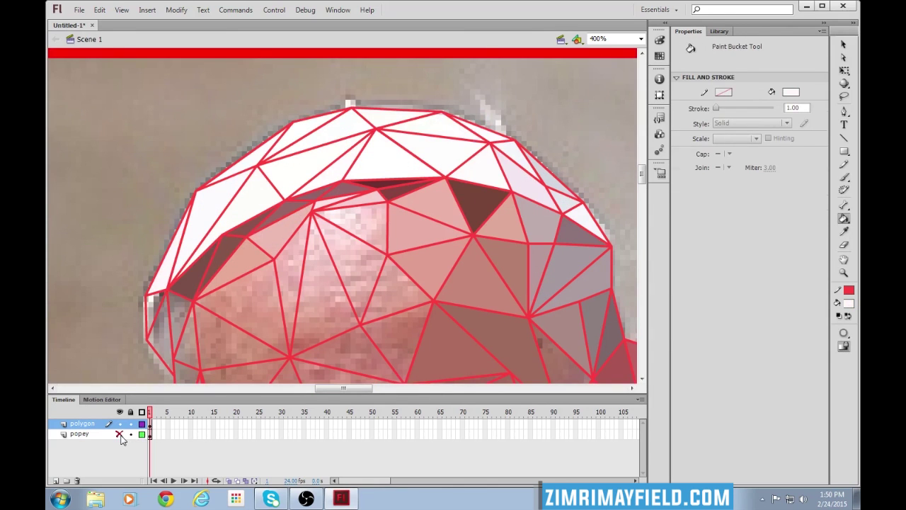
- Hide the popey layer temporarily to find the unfilled triangle in the cap, and fill it with the cap's sampled white
left_click(120, 435)
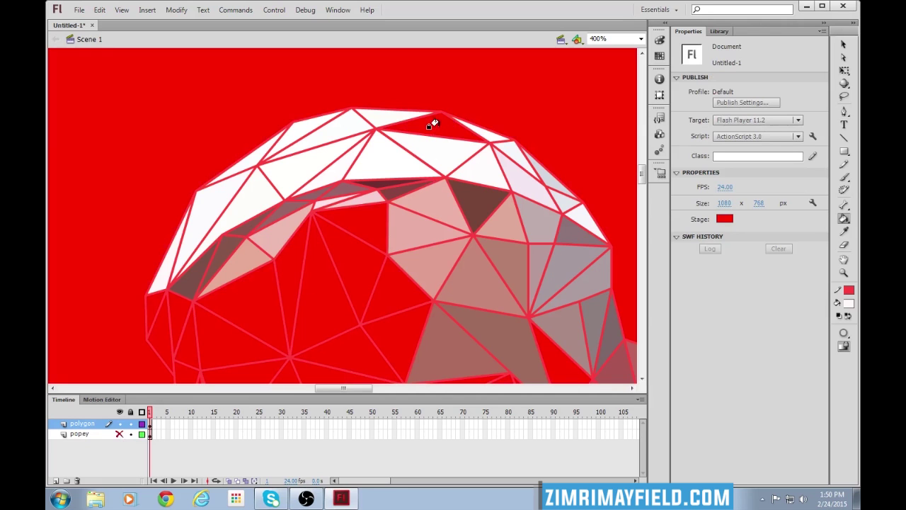
left_click(120, 434)
key("k")
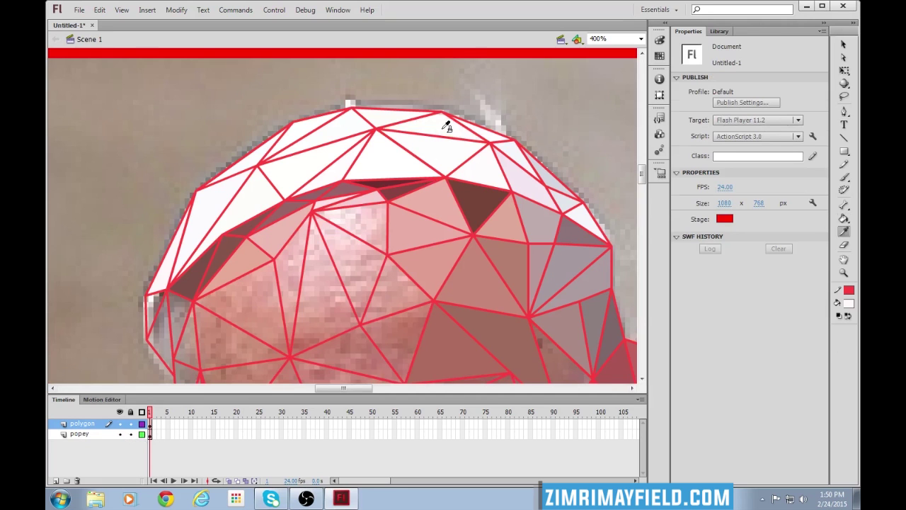
left_click(120, 434)
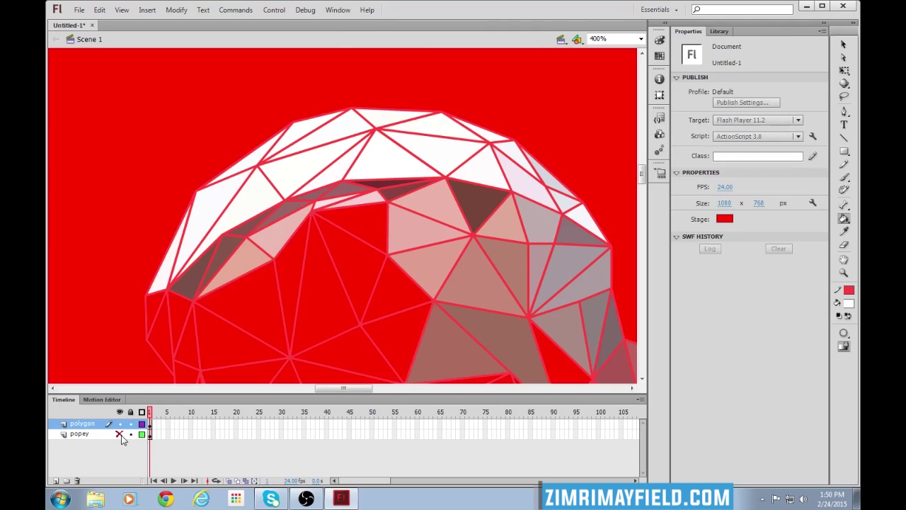
left_click(120, 435)
- Fill the outer two hair triangles under the cap on the photo's left side with greys sampled from the hair
scroll(201, 327, "down", 3)
key("i")
left_click(162, 201)
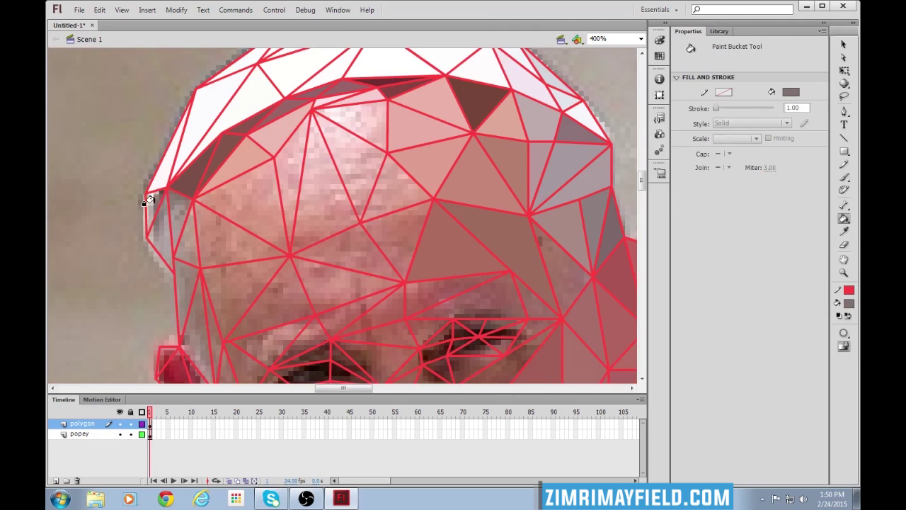
left_click(150, 205)
key("i")
left_click(161, 228)
left_click(160, 223)
- Fill the inner two hair triangles on the photo's left side with sampled greys and sample the adjoining forehead colour
key("i")
left_click(172, 207)
left_click(172, 207)
key("i")
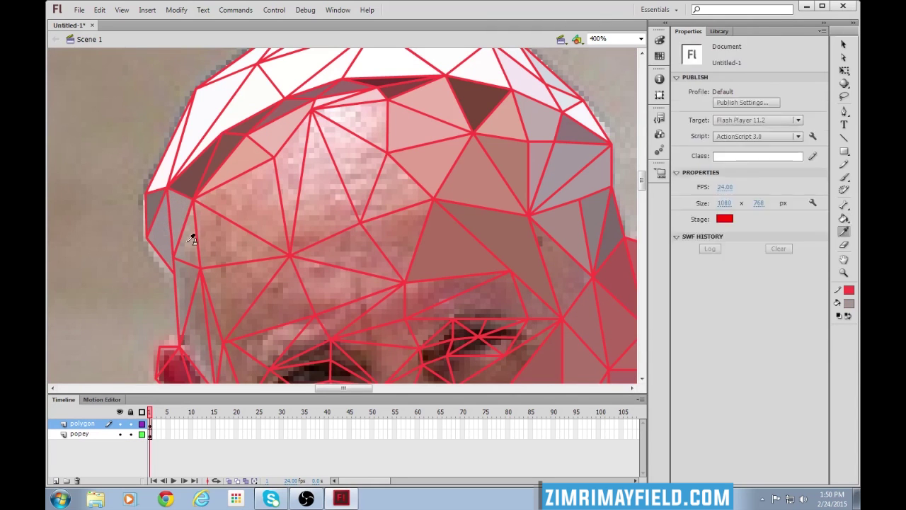
left_click(189, 241)
left_click(184, 242)
key("i")
left_click(223, 240)
- Delete all red mesh lines from the polygon layer and hide the popey layer to preview the filled polygons
scroll(368, 201, "up", 5)
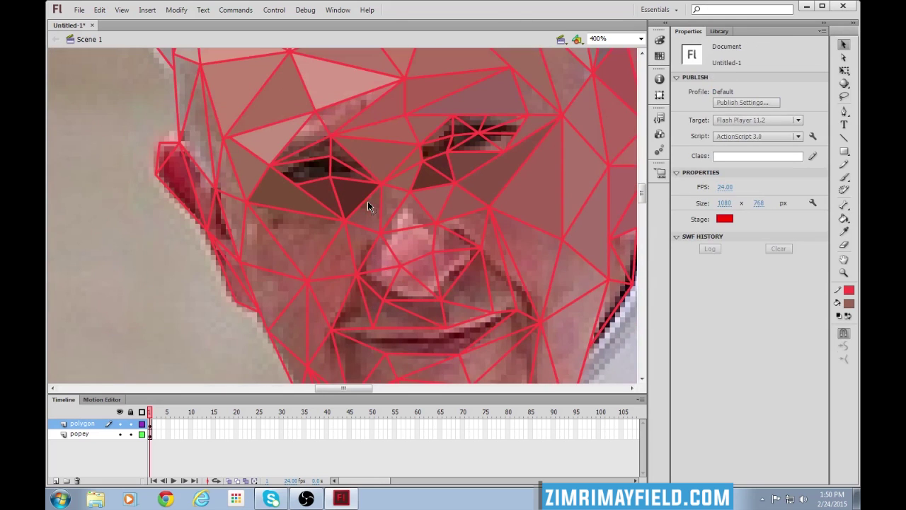
scroll(368, 201, "down", 3)
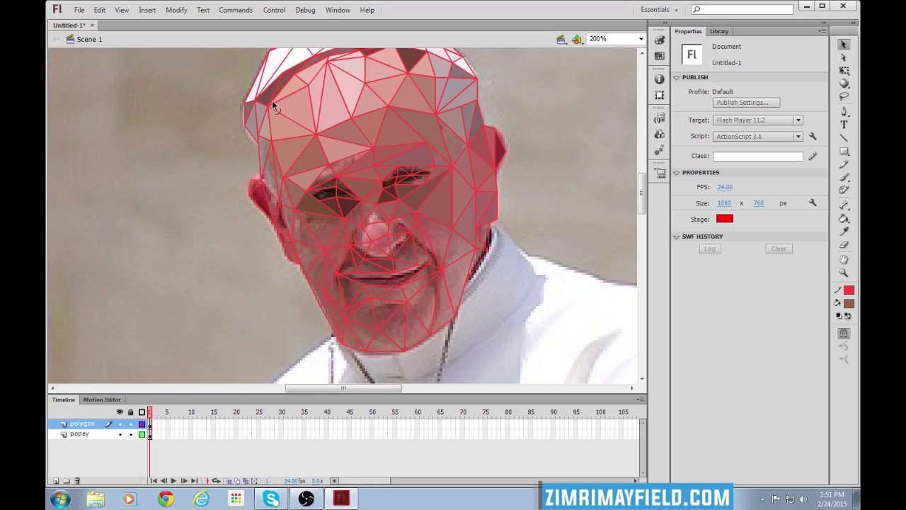
left_click(436, 255)
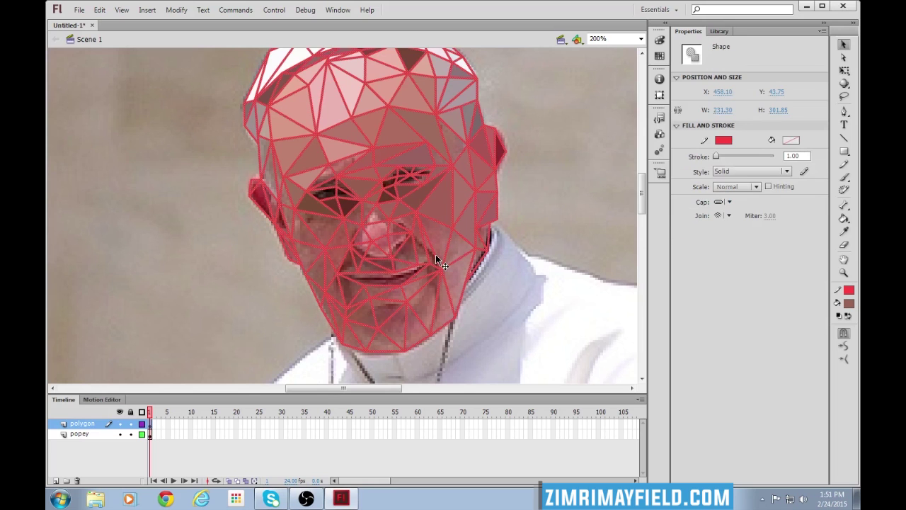
key("Delete")
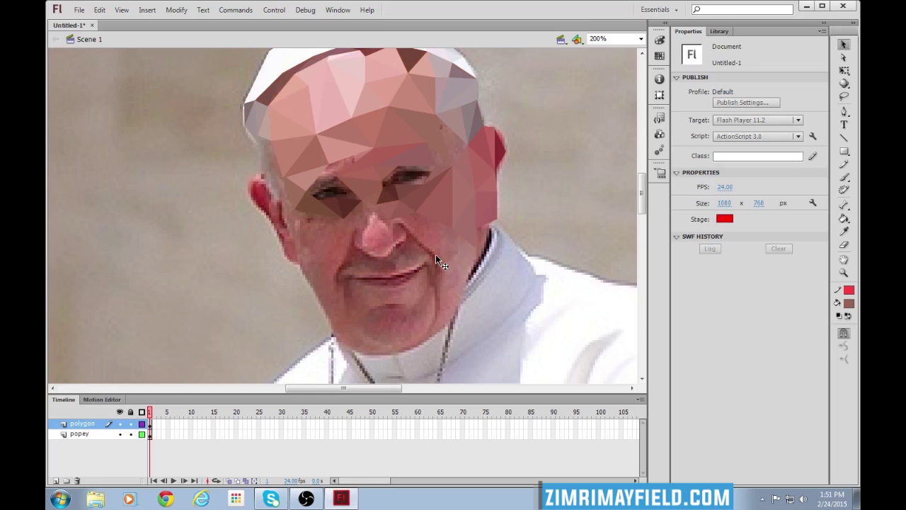
left_click(119, 435)
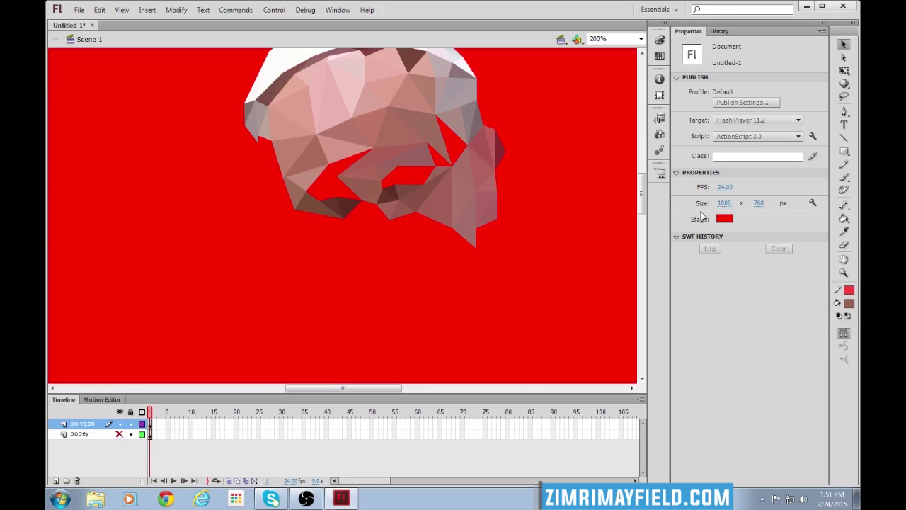
- Change the stage colour to light grey #CCCCCC and view the whole stage with the polygon art
left_click(724, 219)
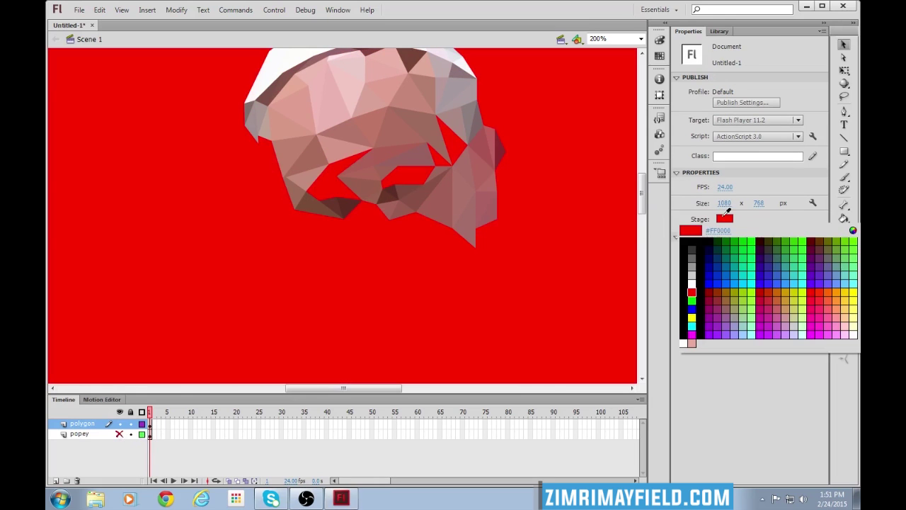
left_click(692, 275)
key("ctrl+minus")
key("ctrl+minus")
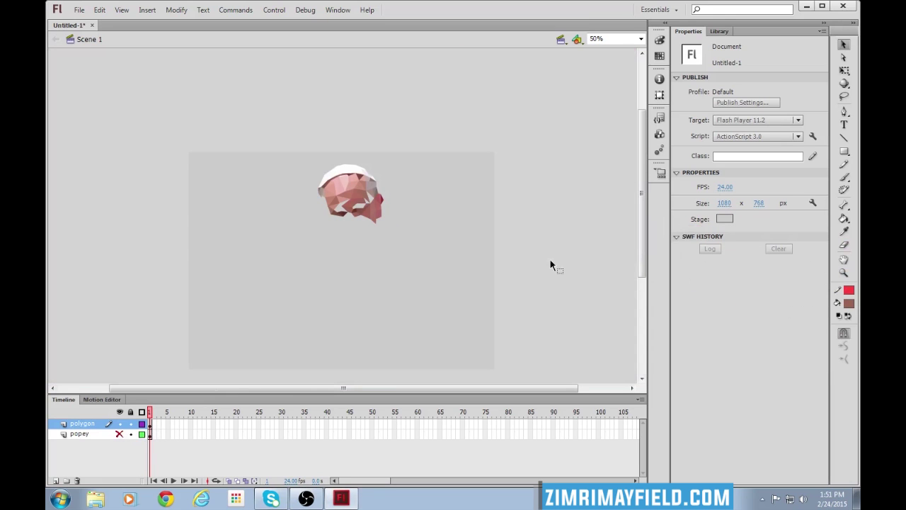
key("ctrl+equal")
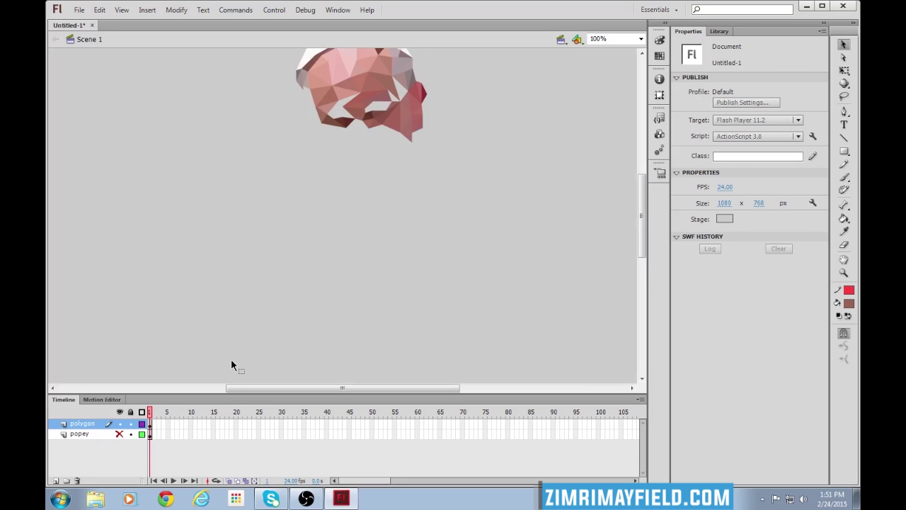
- Undo the stage colour change, the hiding of the popey layer and the mesh line deletion, and deselect the lines
key("ctrl+z")
key("ctrl+z")
key("ctrl+z")
scroll(416, 305, "up", 4)
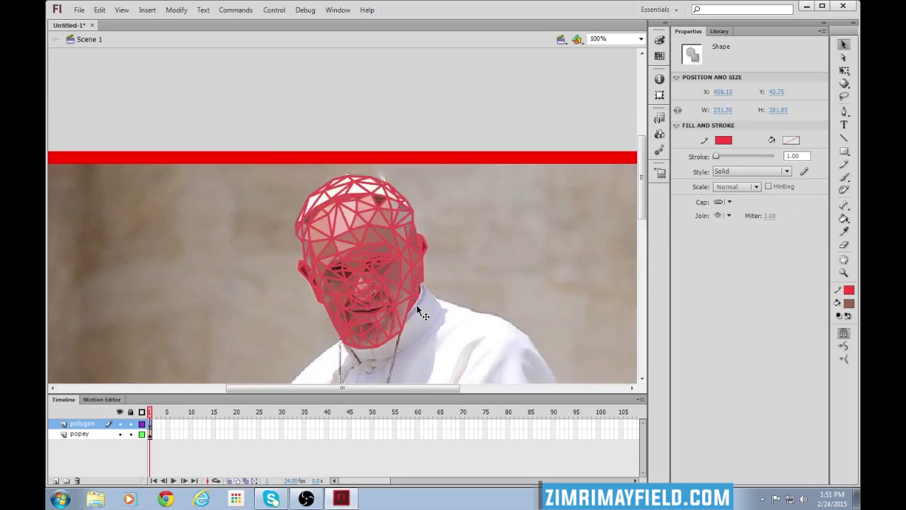
left_click(408, 152)
- Fill the cheek area beside the nose on the photo's right side with a reddish-brown sampled from the photo
scroll(409, 233, "down", 3)
scroll(409, 235, "up", 2)
key("ctrl+equal")
key("ctrl+equal")
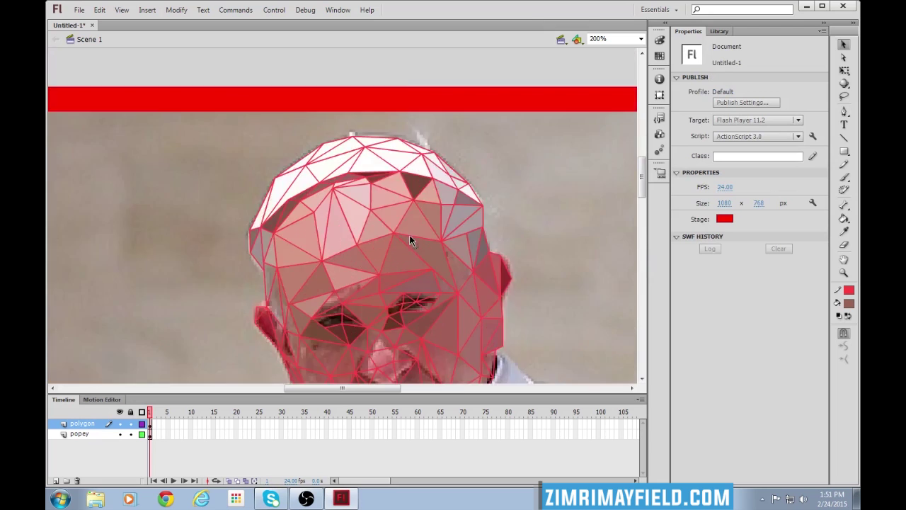
scroll(410, 238, "down", 3)
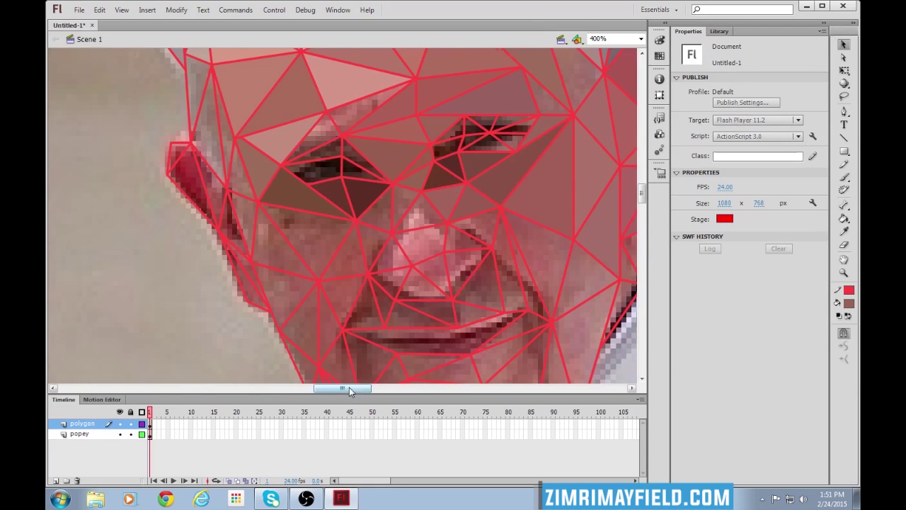
left_click_drag(347, 388, 352, 388)
key("ctrl+equal")
key("ctrl+minus")
key("k")
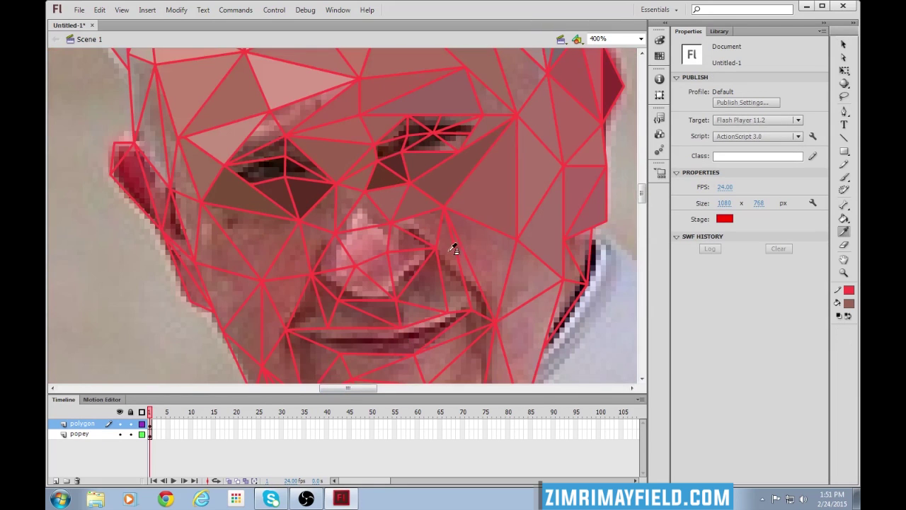
left_click(441, 260)
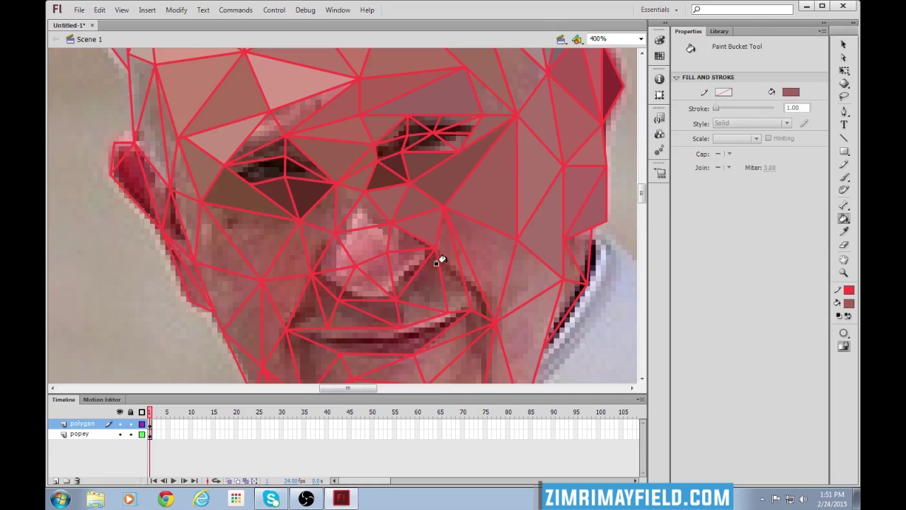
left_click(444, 263)
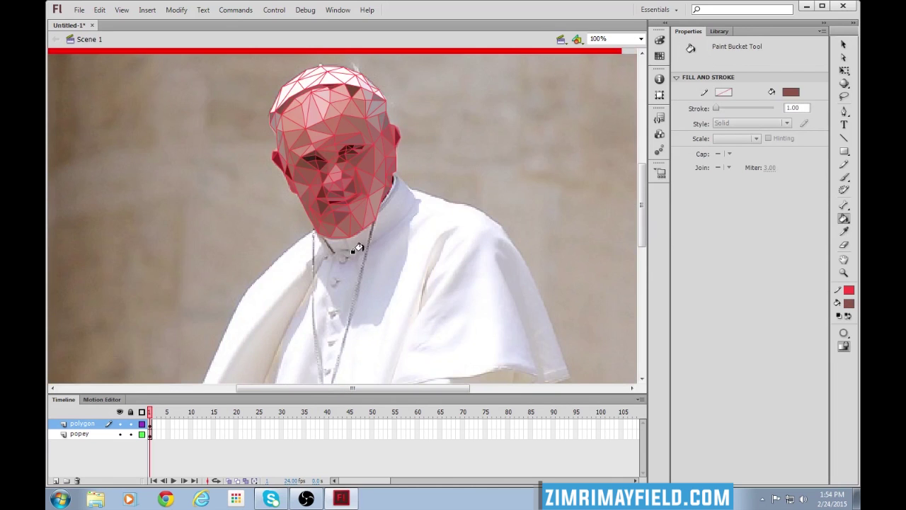
- Delete all red mesh lines around the filled head polygons on the polygon layer
scroll(358, 248, "up", 3)
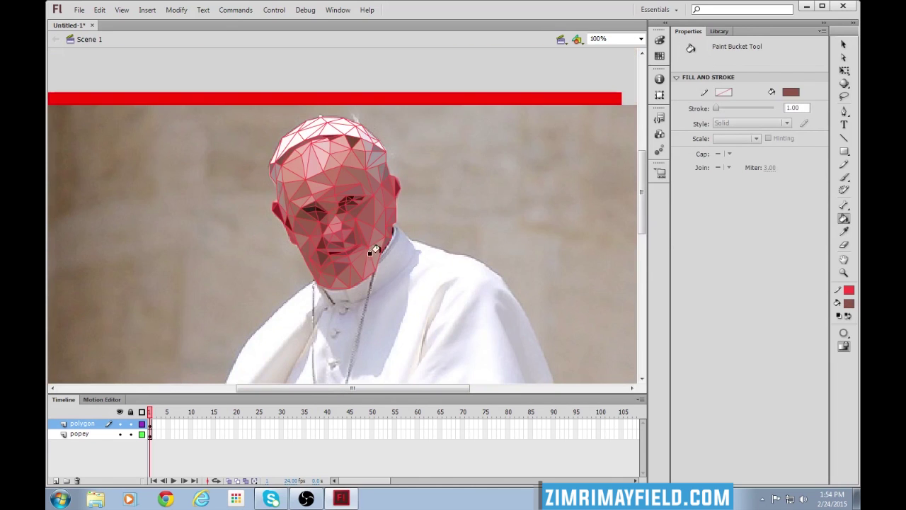
key("v")
double_click(392, 239)
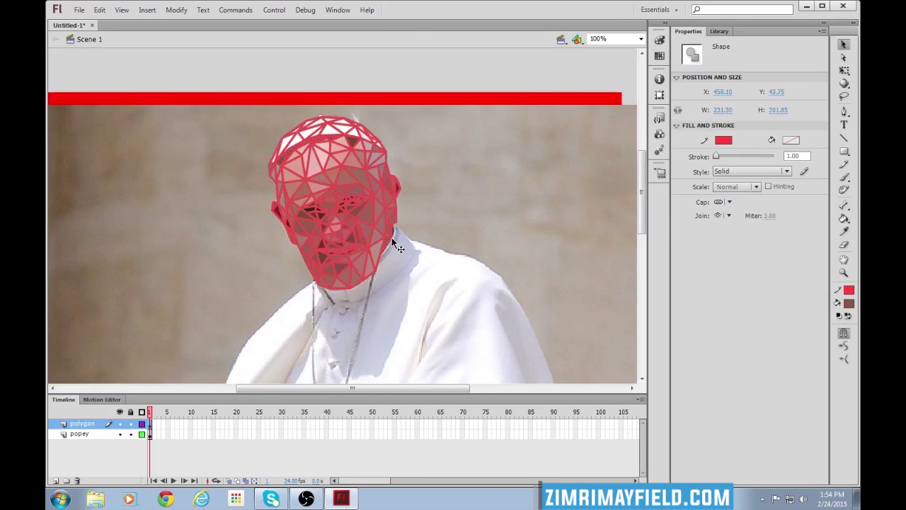
key("Delete")
- Set the stage colour to white and hide the popey layer to preview the filled head on its own
left_click(722, 221)
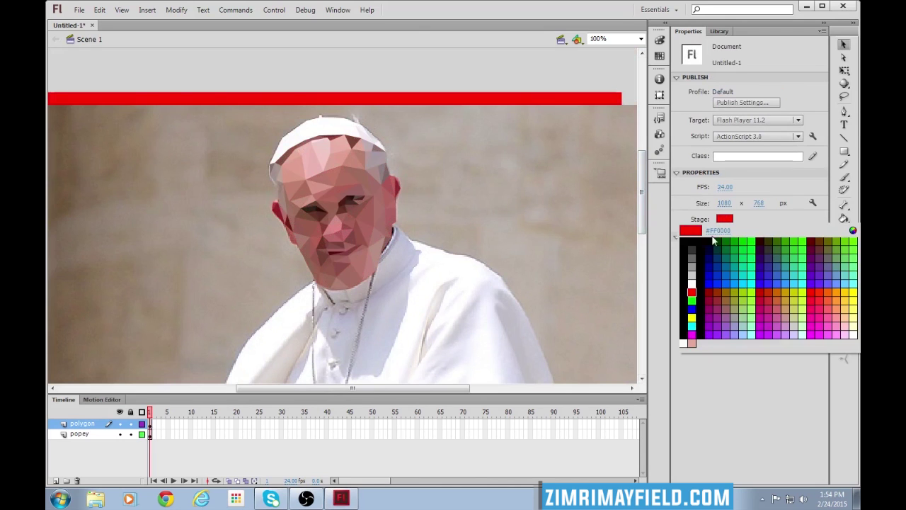
left_click(693, 283)
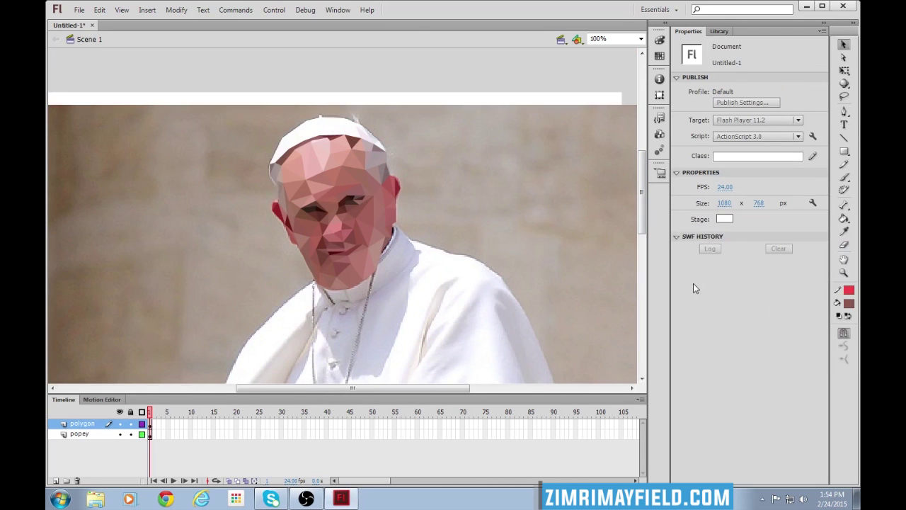
left_click(120, 434)
scroll(444, 284, "down", 2)
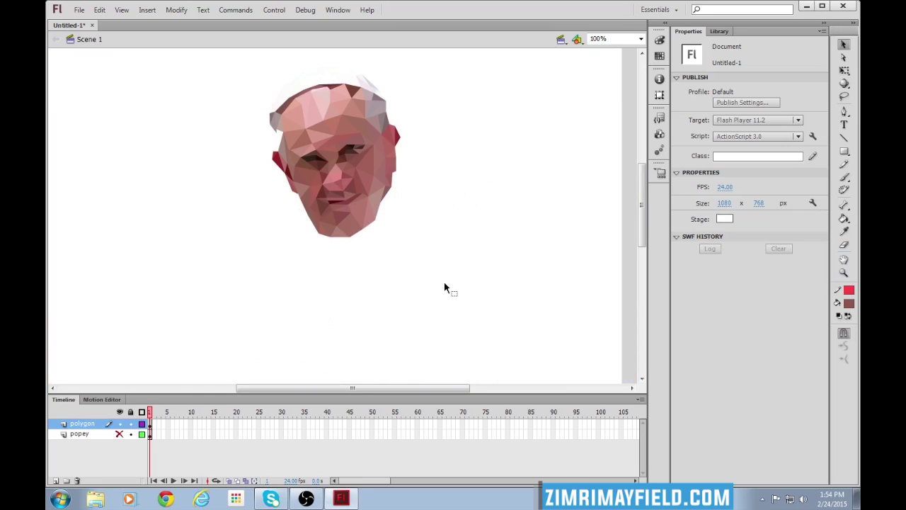
scroll(443, 281, "up", 2)
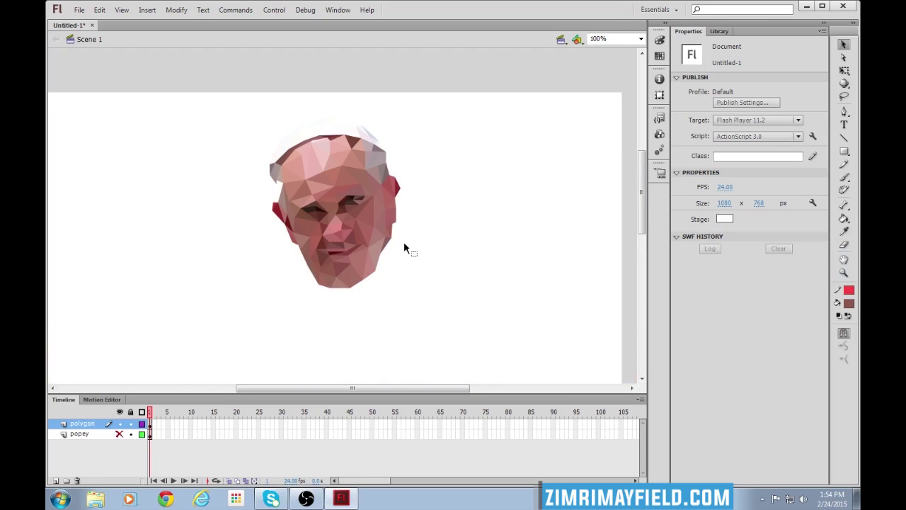
key("ctrl+minus")
scroll(404, 247, "down", 2)
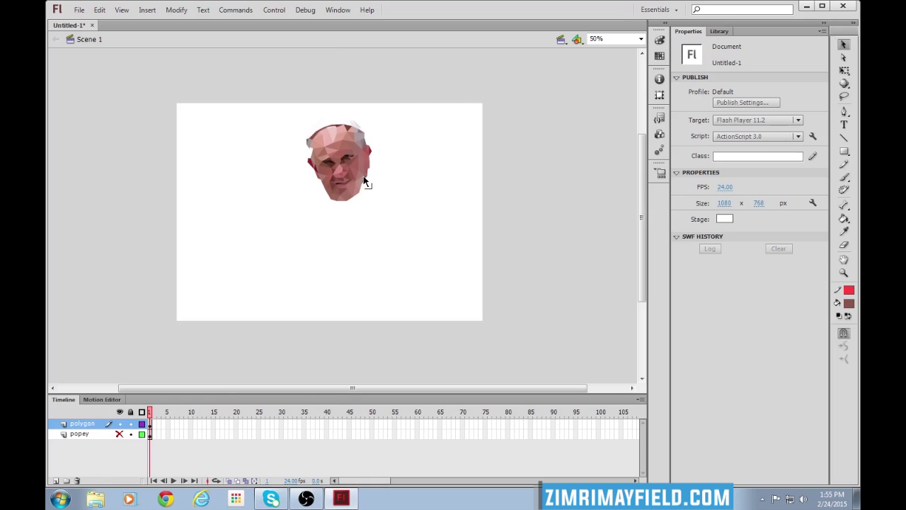
key("ctrl+equal")
scroll(416, 194, "up", 3)
key("ctrl+equal")
key("ctrl+minus")
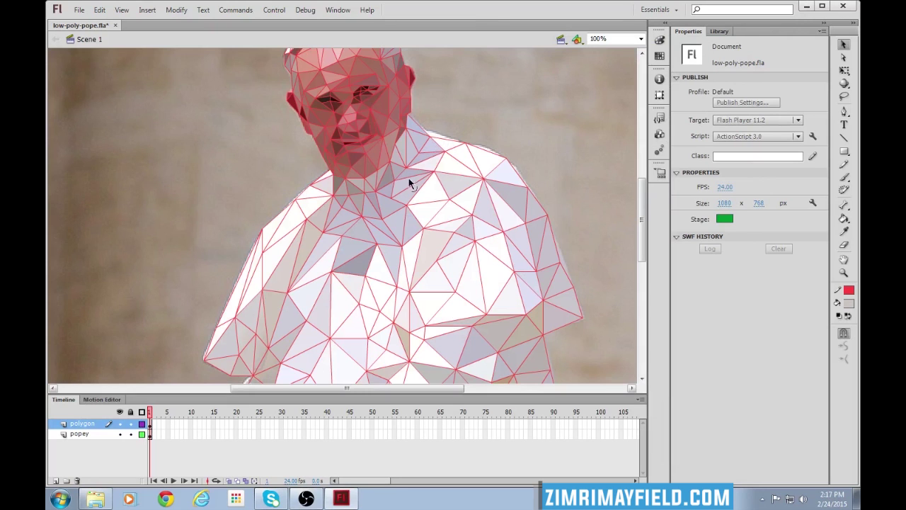
- Check the robe for unfilled triangles by temporarily hiding the popey layer
left_click_drag(644, 245, 641, 260)
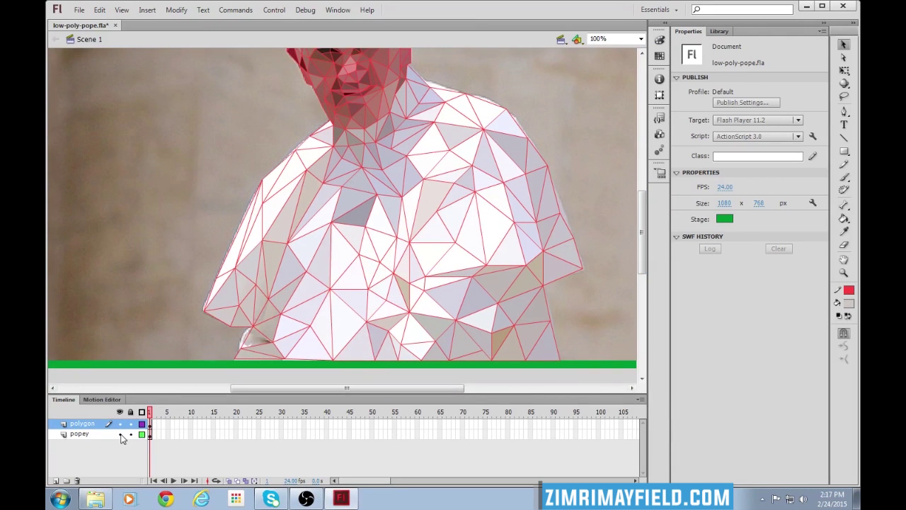
left_click(120, 434)
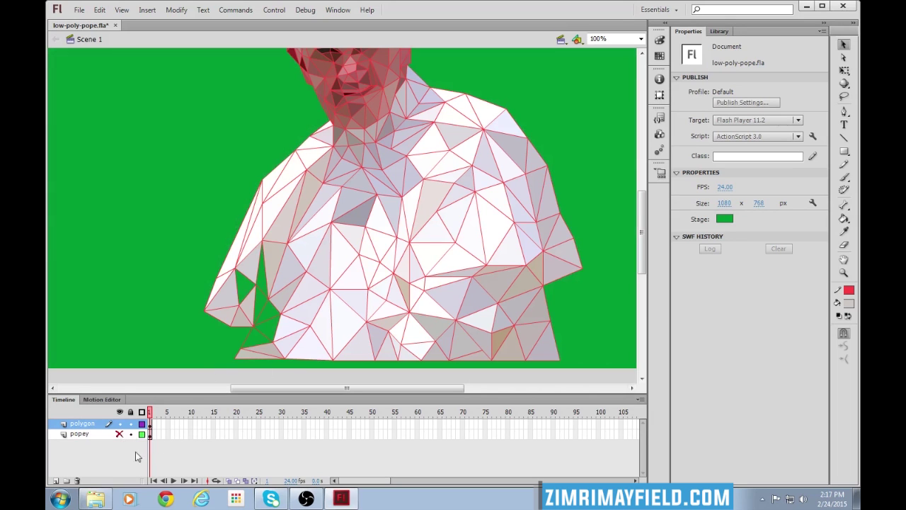
left_click(120, 434)
- Fill the two empty triangles near the robe's lower-left corner with taupe tones sampled from the photo
key("ctrl+equal")
key("ctrl+equal")
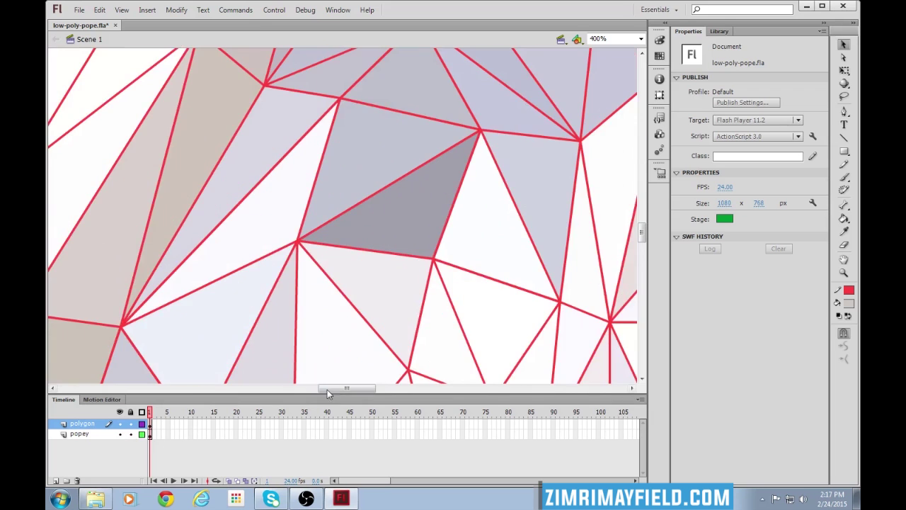
left_click_drag(369, 390, 344, 389)
scroll(344, 368, "down", 10)
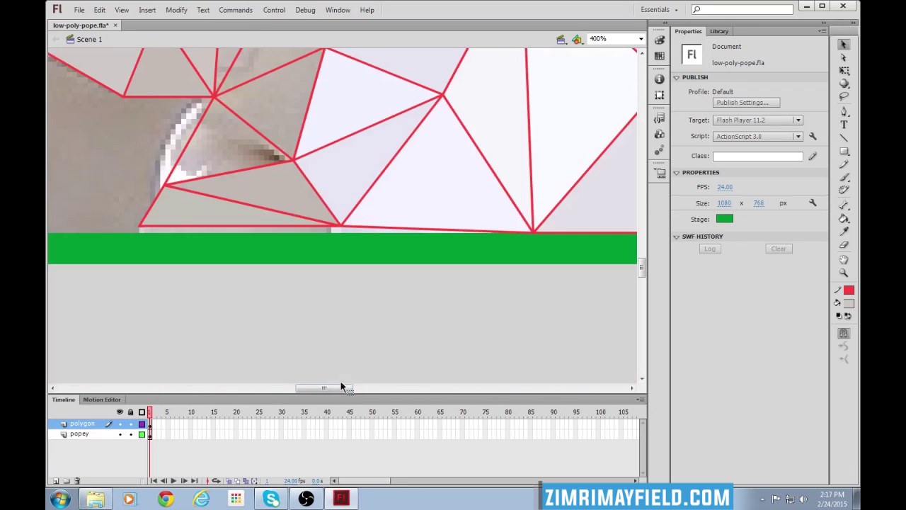
scroll(352, 350, "left", 3)
scroll(352, 350, "up", 5)
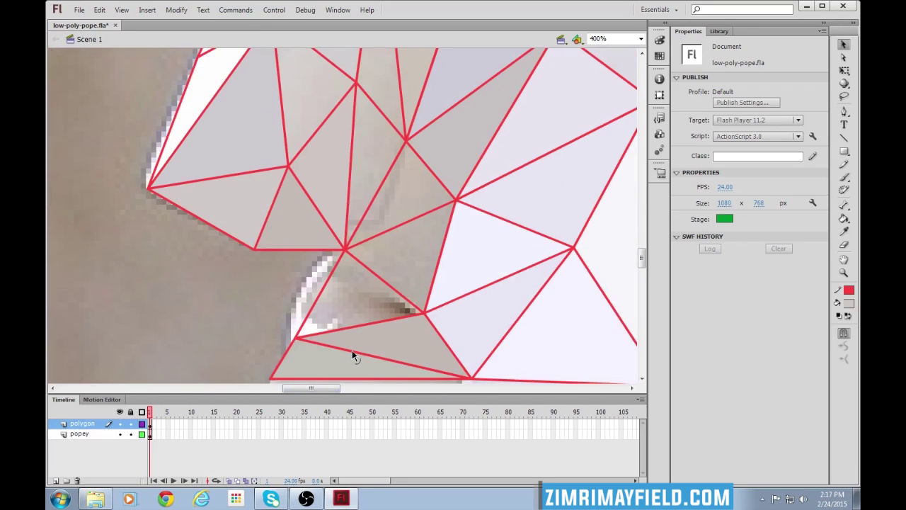
key("k")
left_click(350, 296)
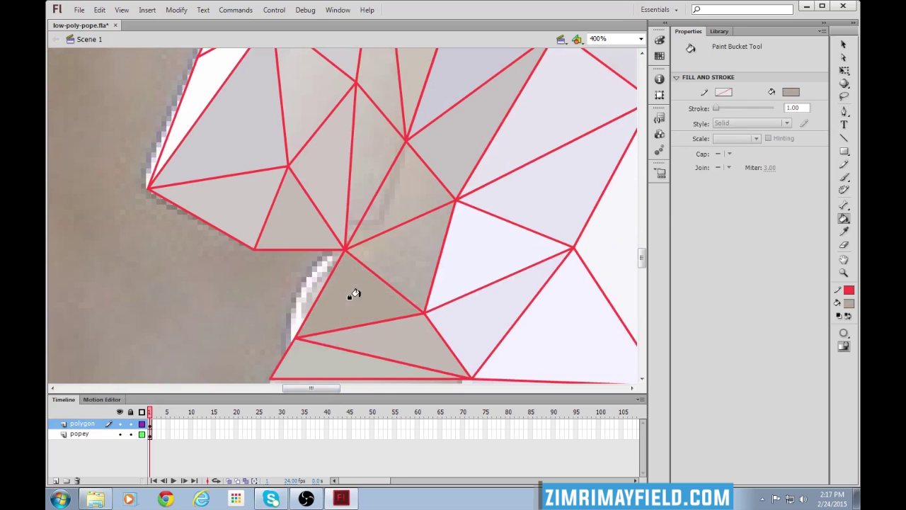
left_click(405, 240)
- Fill the remaining empty sleeve triangles above them with light beige-grey tones sampled from the photo
key("i")
left_click(403, 187)
left_click(403, 183)
key("i")
left_click(372, 136)
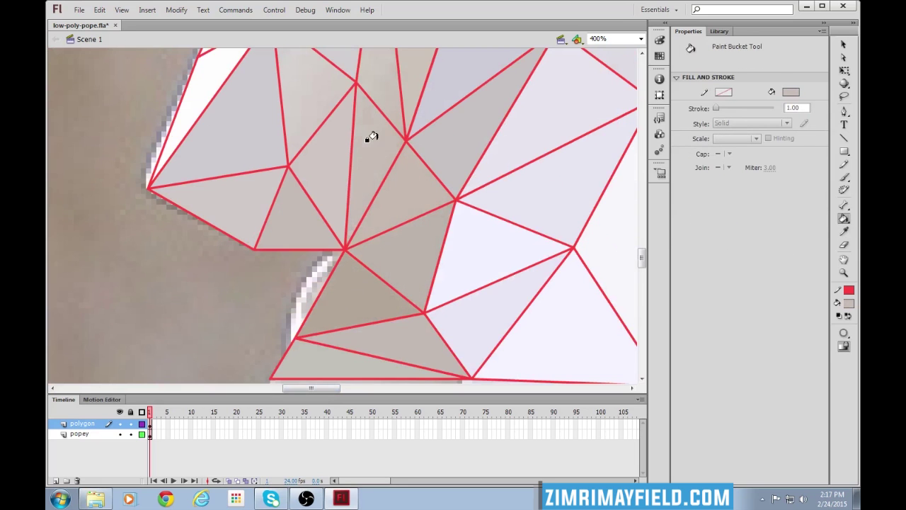
scroll(375, 216, "up", 3)
scroll(375, 219, "down", 3)
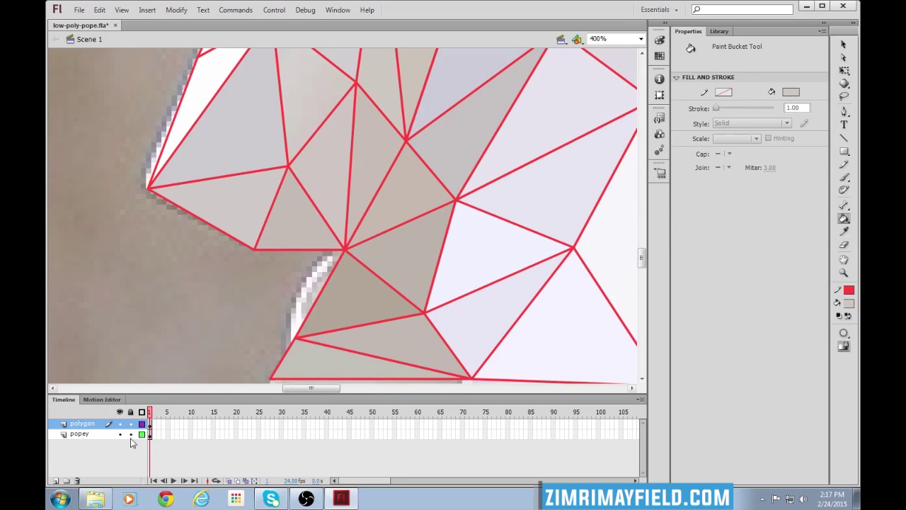
- Hide the popey layer and view the complete polygon figure on the whole stage
left_click(120, 434)
left_click(120, 434)
left_click(121, 434)
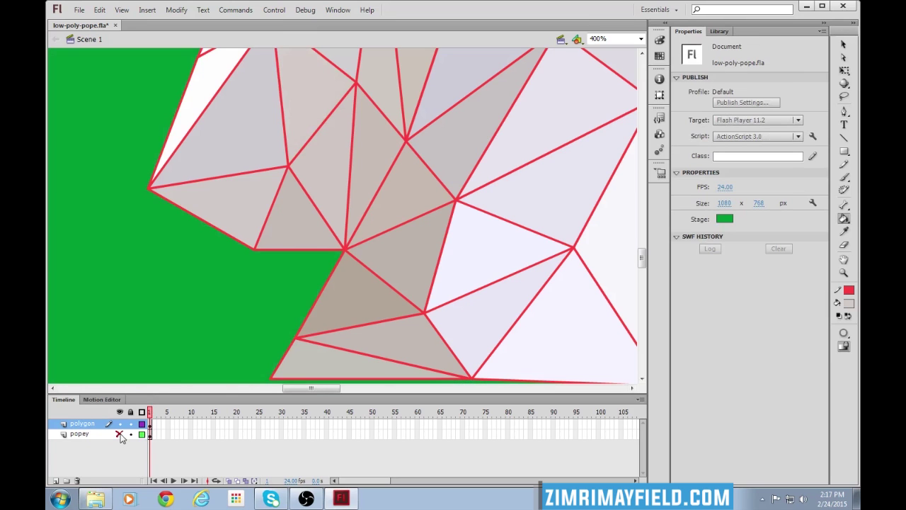
key("ctrl+minus")
key("ctrl+minus")
key("ctrl+minus")
scroll(359, 336, "up", 2)
scroll(360, 336, "down", 1)
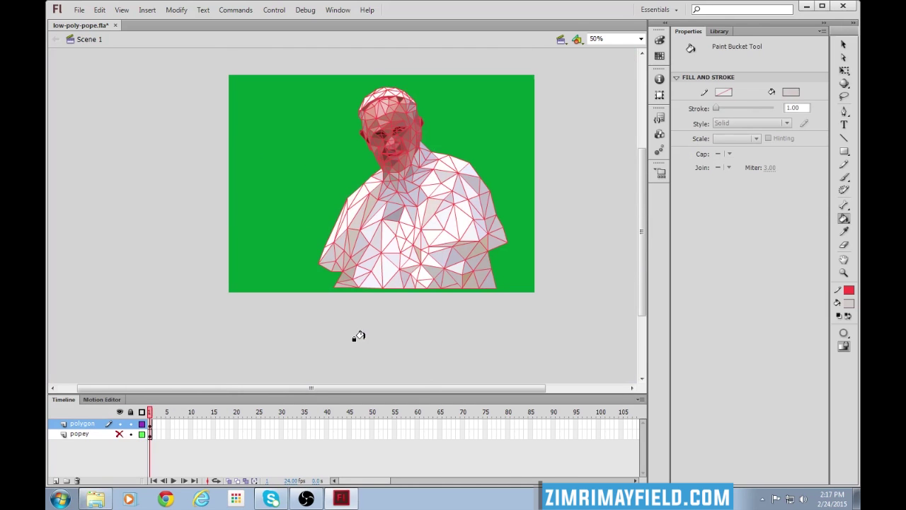
key("ctrl+equal")
key("ctrl+minus")
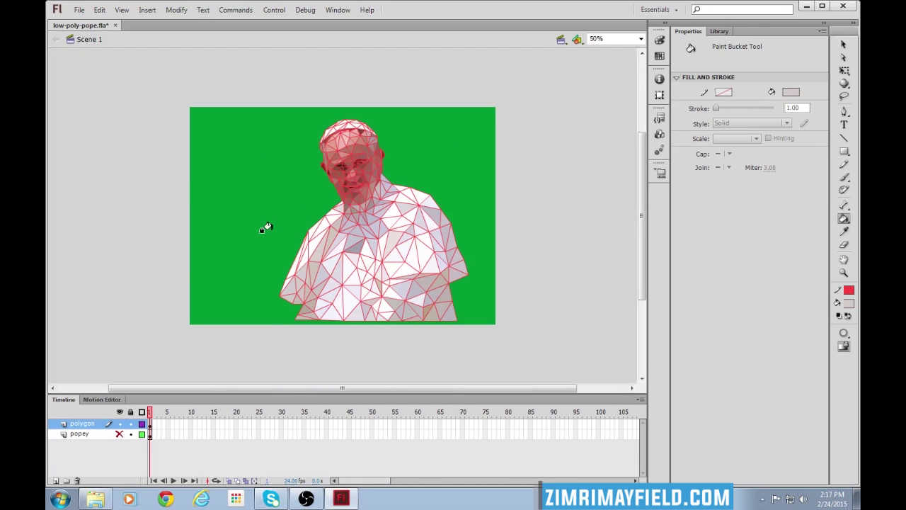
- Change the stage colour to dark grey
key("v")
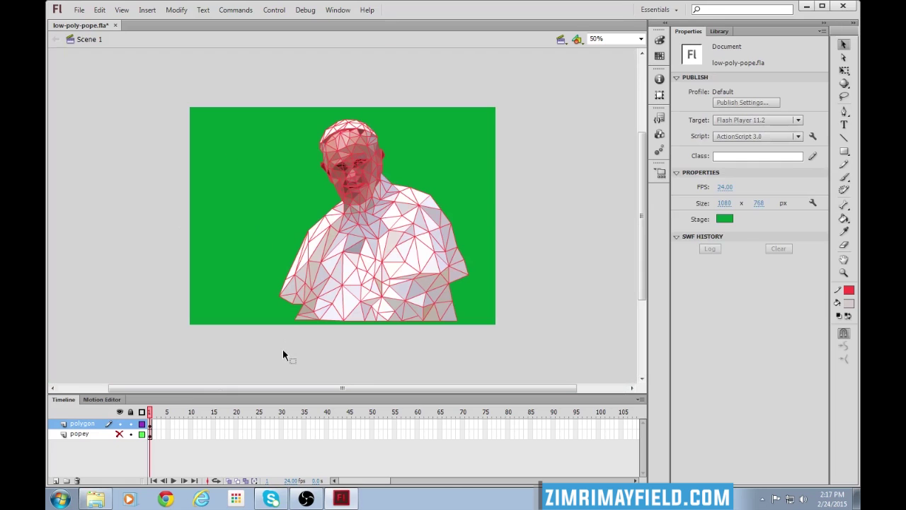
left_click(724, 220)
left_click(684, 256)
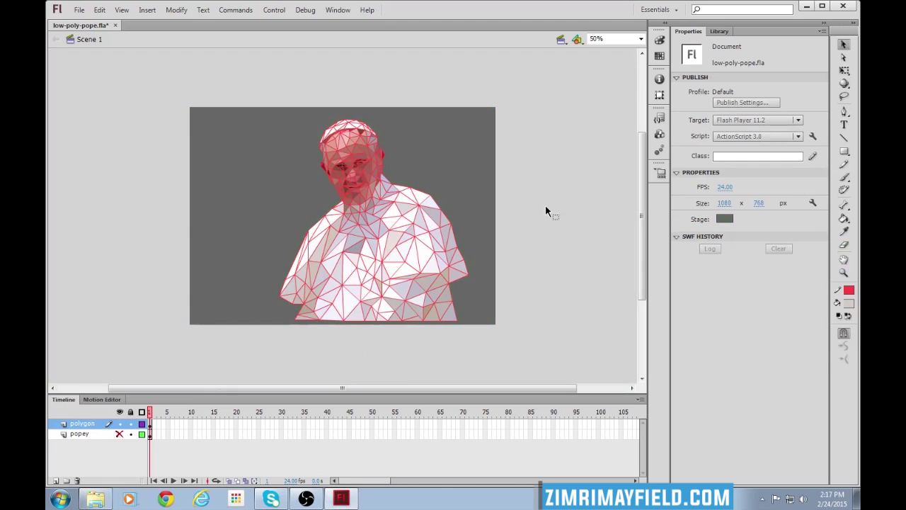
- Delete all red mesh lines from the full figure on the polygon layer and inspect the line-free artwork
double_click(469, 272)
left_click(500, 272)
double_click(366, 248)
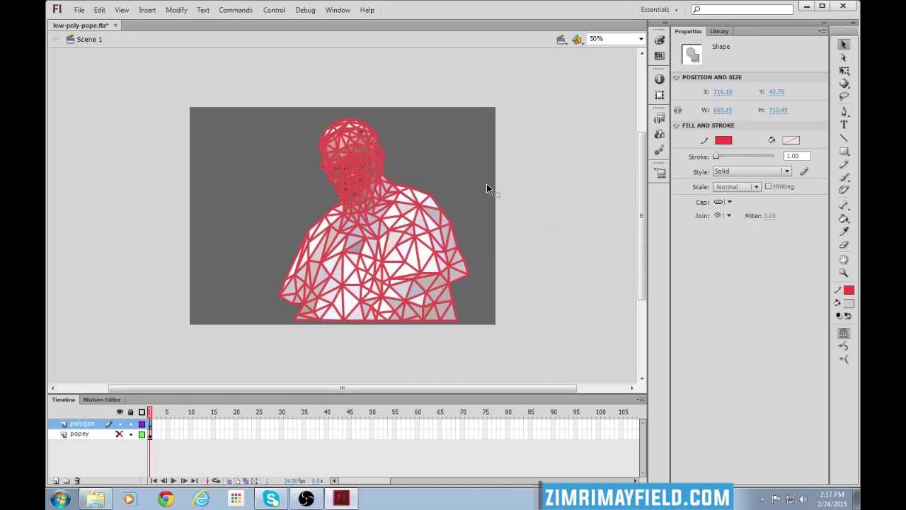
key("Delete")
key("ctrl+equal")
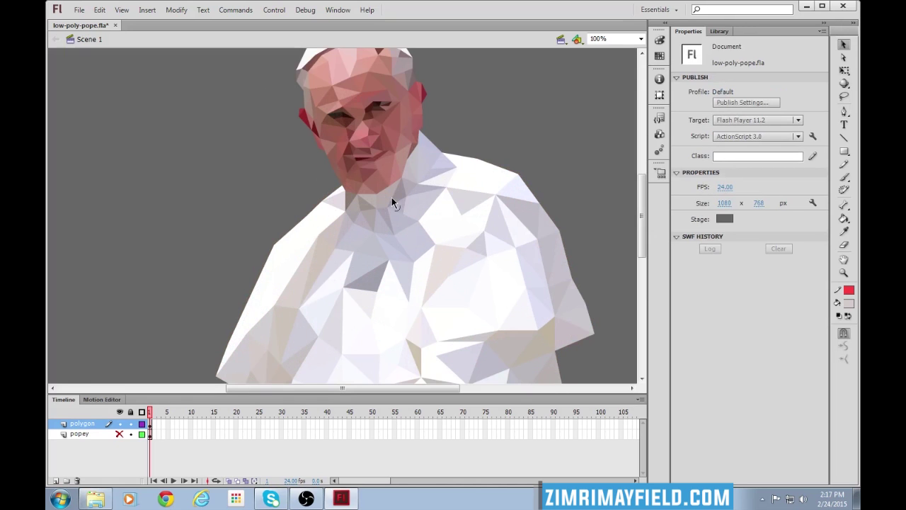
key("ctrl+minus")
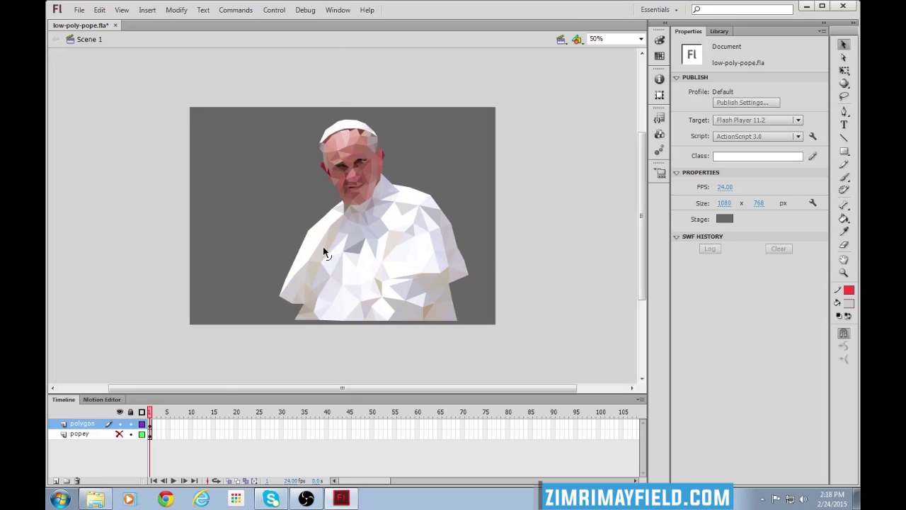
key("ctrl+equal")
key("ctrl+minus")
- Move the whole polygon figure down to Y 57.75 so its base meets the stage's bottom edge, and deselect it
left_click_drag(242, 81, 461, 346)
key("Down")
key("Down")
key("Down")
key("Down")
key("Down")
key("Down")
key("Down")
key("Down")
key("Down")
key("Down")
key("Down")
key("Down")
key("Down")
key("Down")
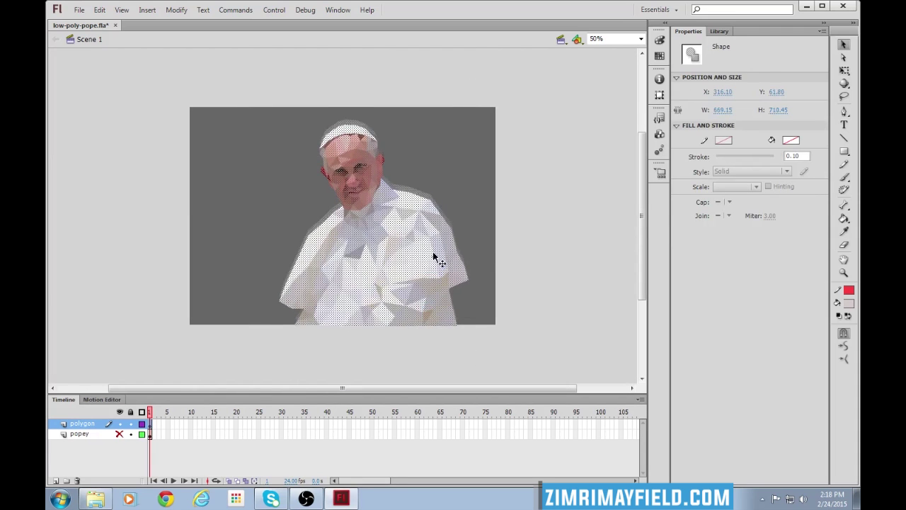
key("Up")
key("Up")
key("Up")
key("Up")
key("Up")
key("Up")
key("Up")
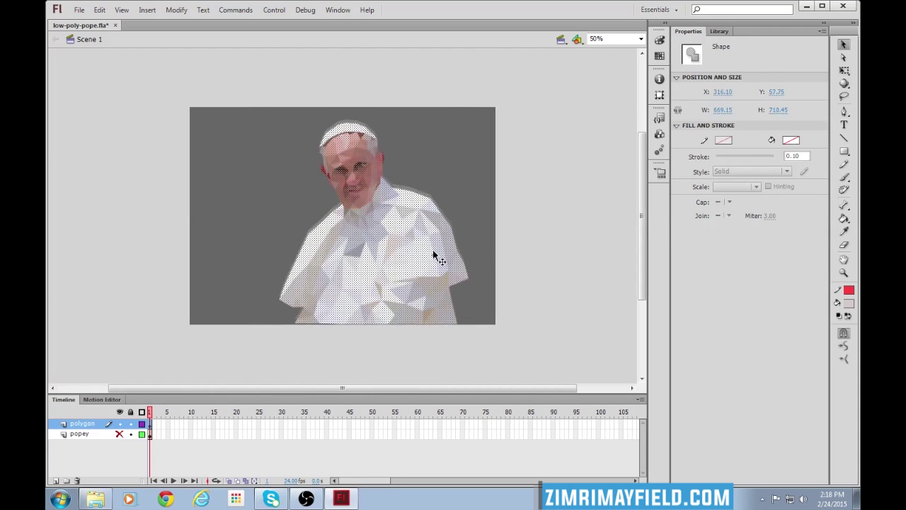
key("Down")
key("Down")
key("Down")
key("Down")
key("Down")
key("Down")
key("Down")
left_click(421, 352)
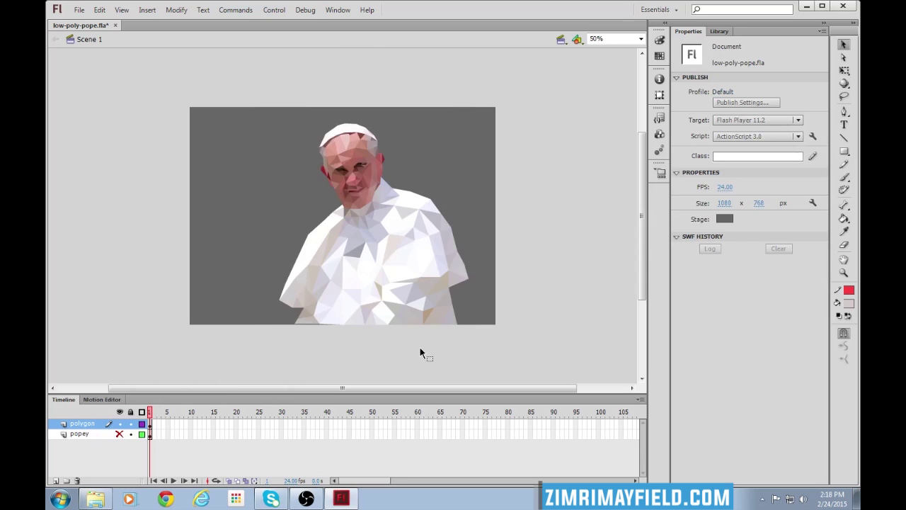
- Pull the two corner points at the robe's lower-left base down to the stage edge to close the gap
key("ctrl+equal")
key("ctrl+equal")
key("ctrl+equal")
scroll(415, 360, "down", 3)
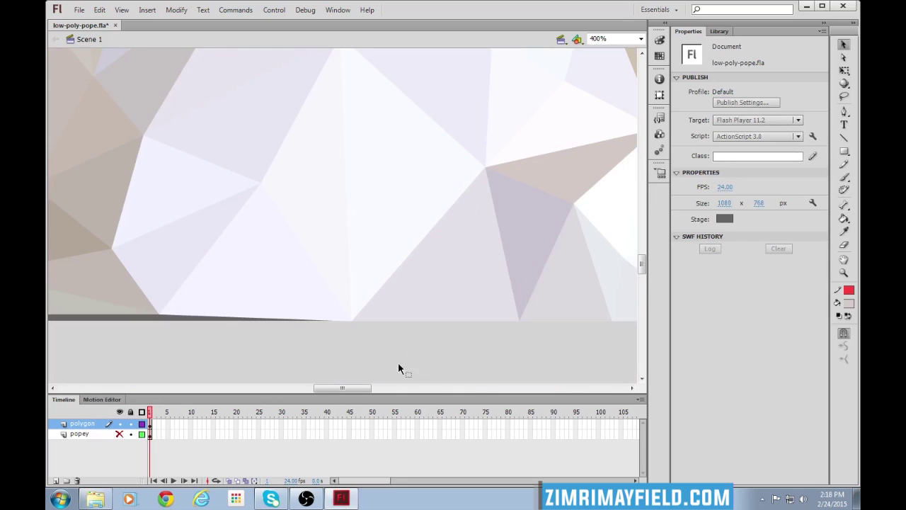
left_click_drag(365, 388, 349, 391)
key("b")
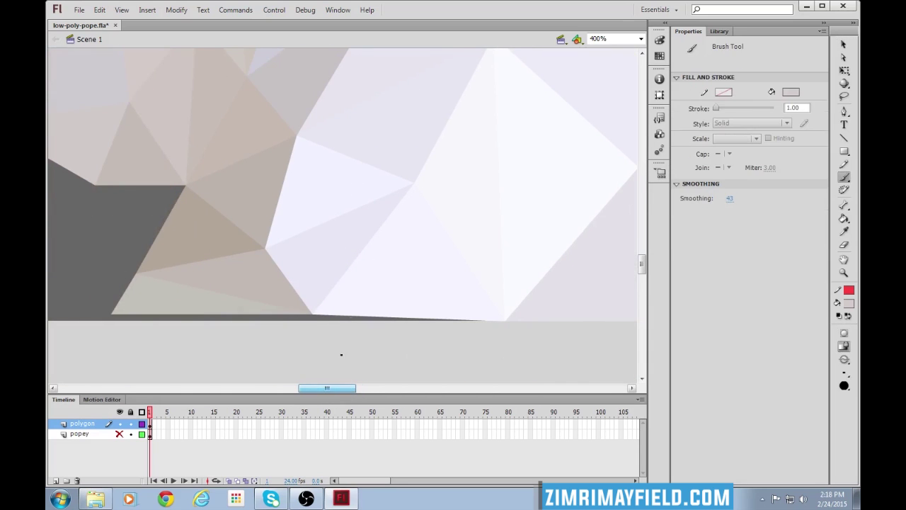
key("b")
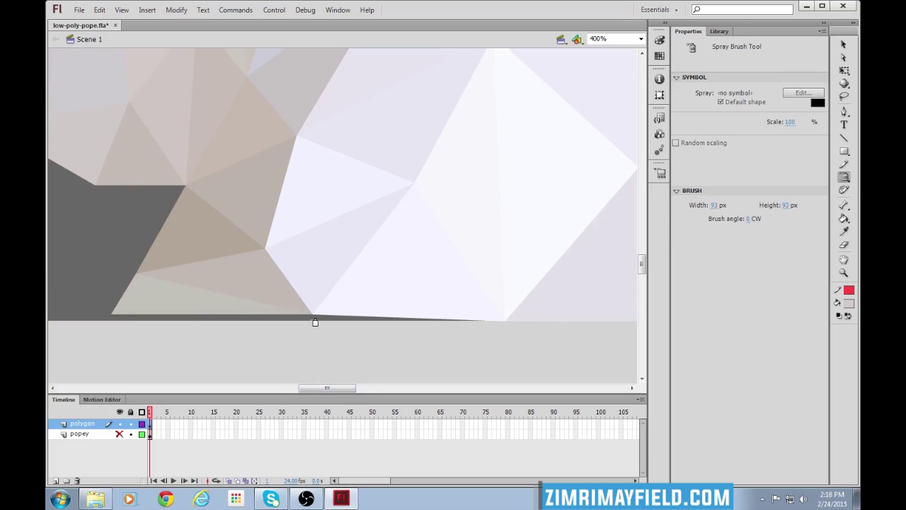
key("v")
left_click_drag(312, 315, 312, 320)
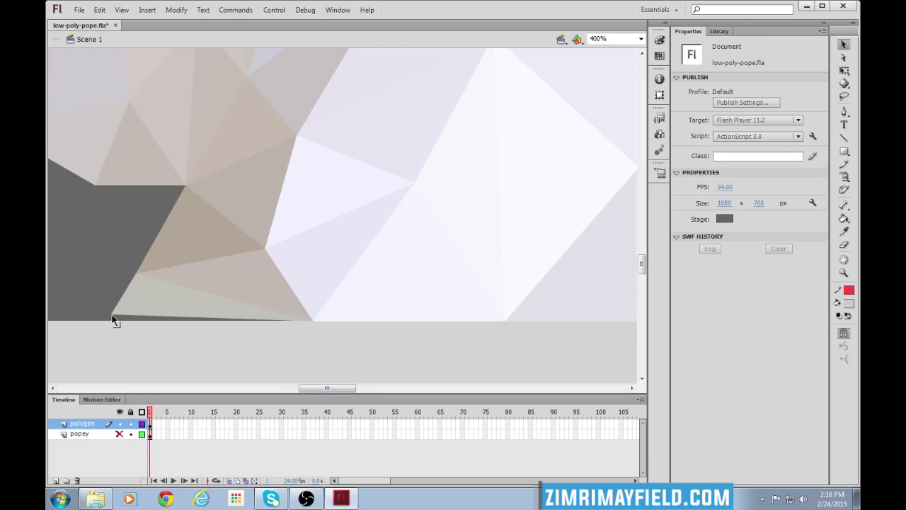
left_click_drag(111, 320, 109, 320)
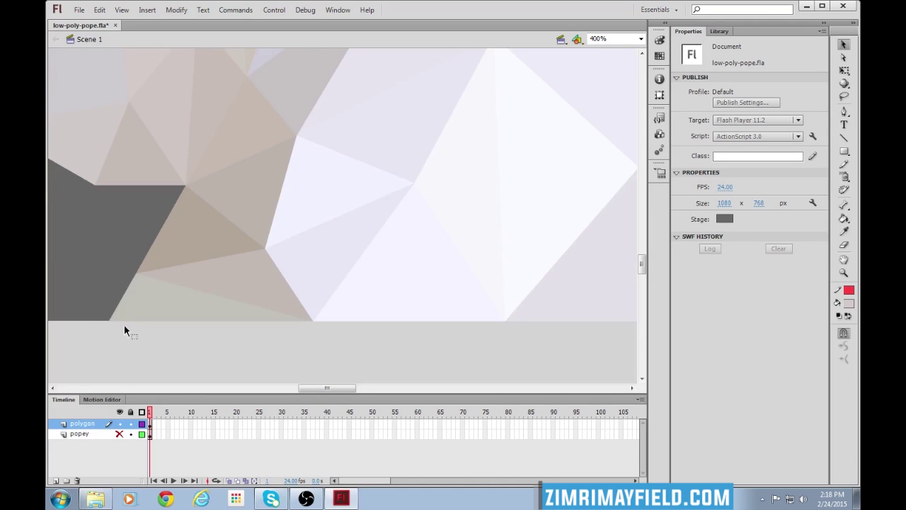
- Scale the whole polygon figure up slightly with Free Transform, keeping its base on the stage's lower edge, and deselect it
left_click_drag(321, 389, 408, 388)
key("ctrl+1")
key("ctrl+equal")
key("ctrl+minus")
key("ctrl+minus")
scroll(437, 318, "up", 3)
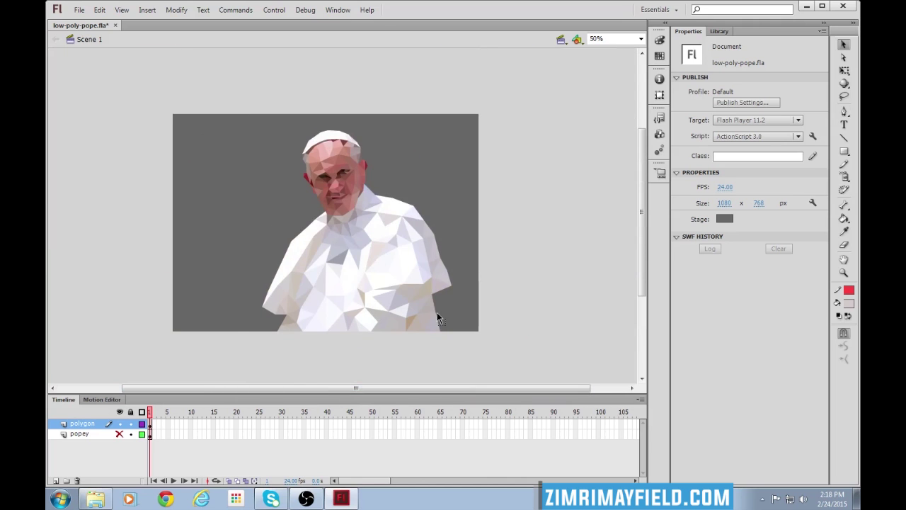
left_click_drag(239, 98, 471, 372)
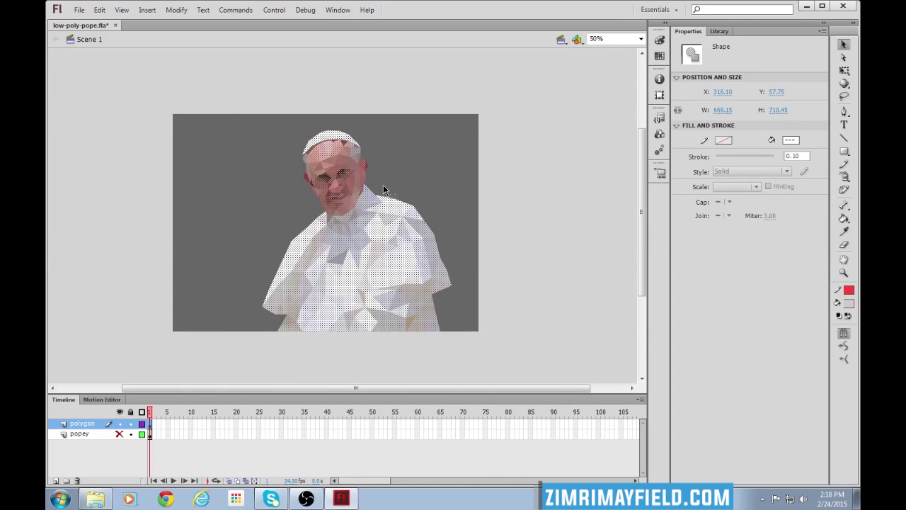
key("q")
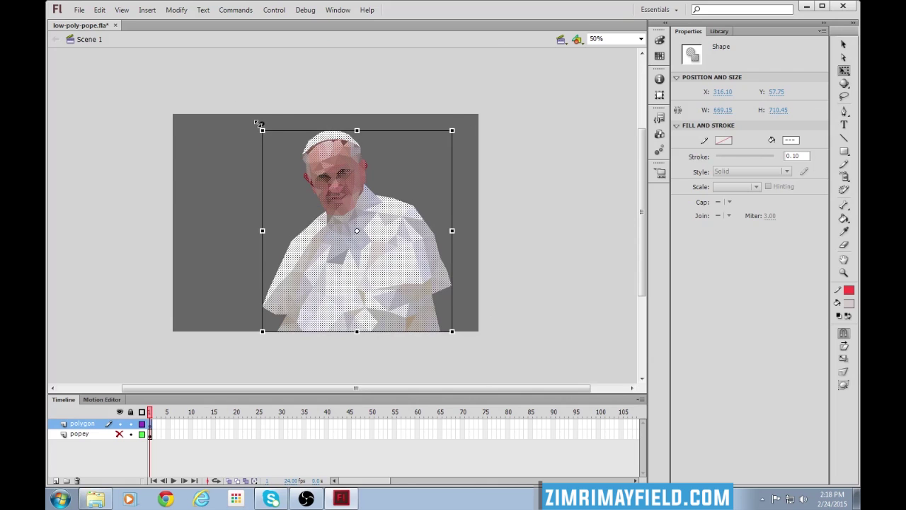
left_click_drag(259, 123, 256, 123)
left_click(587, 235)
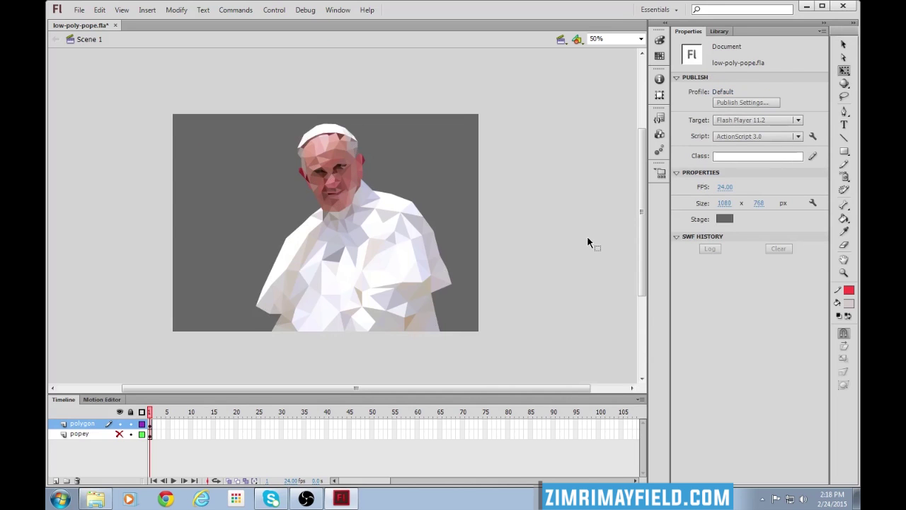
- Export the artwork to the Desktop as a PNG image named low-poly-pope.png
left_click(79, 10)
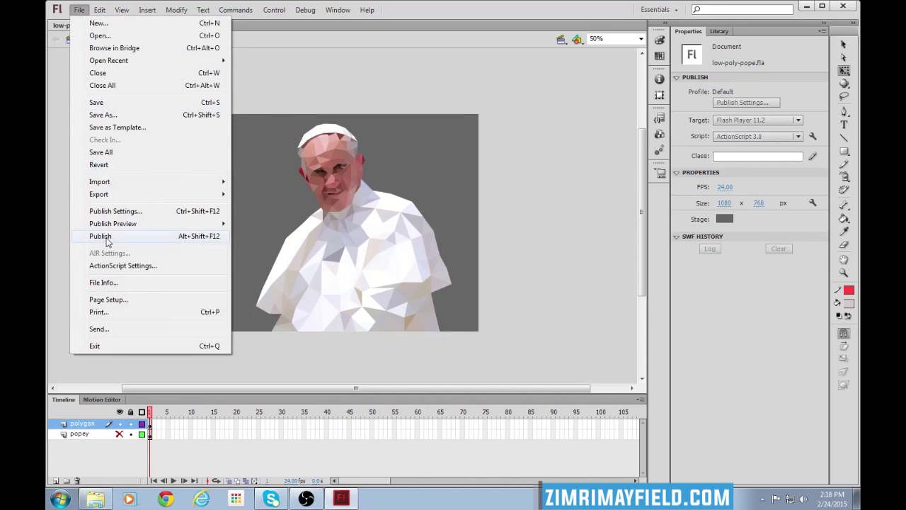
mouse_move(120, 194)
left_click(273, 194)
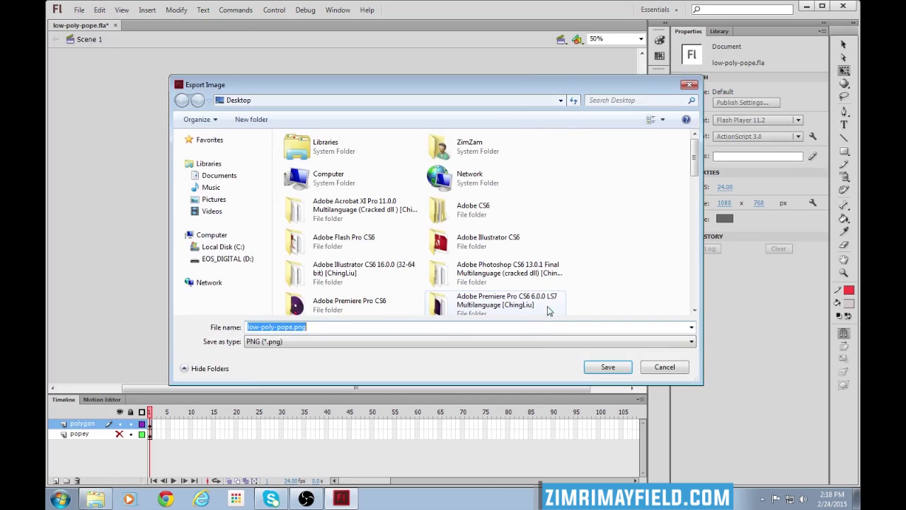
left_click(316, 331)
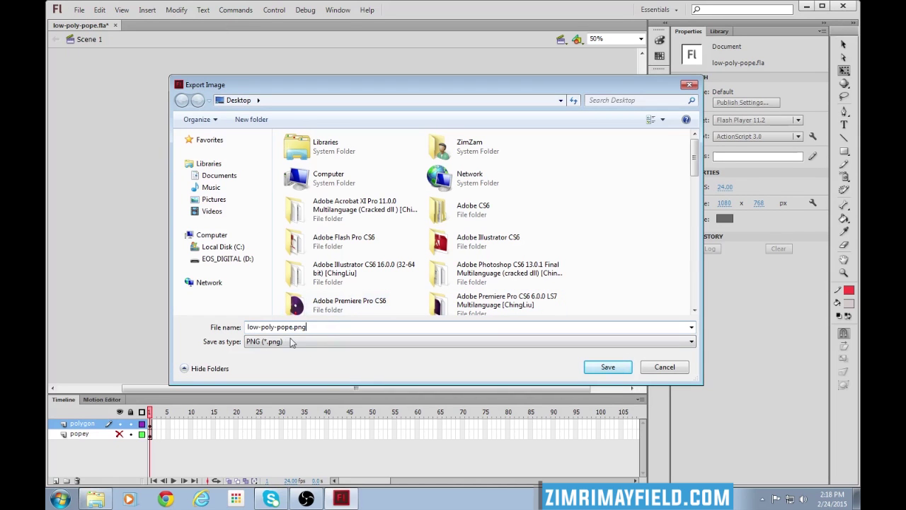
left_click(603, 367)
left_click(501, 311)
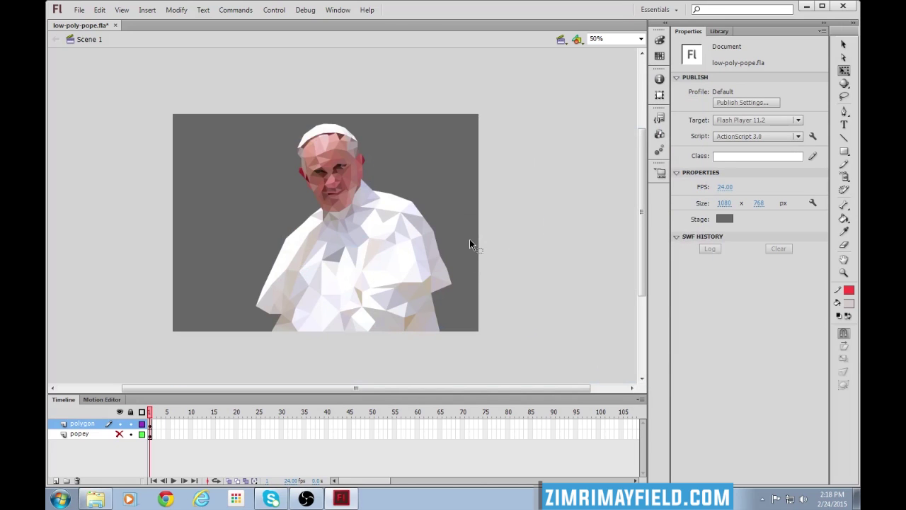
- Switch to Adobe Photoshop CS6 and open low-poly-pope.png from the Desktop
left_click(59, 500)
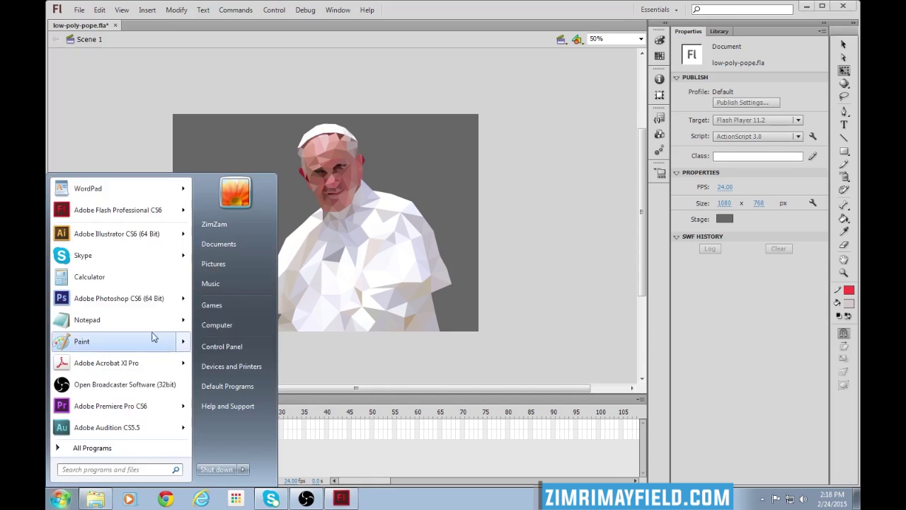
left_click(118, 298)
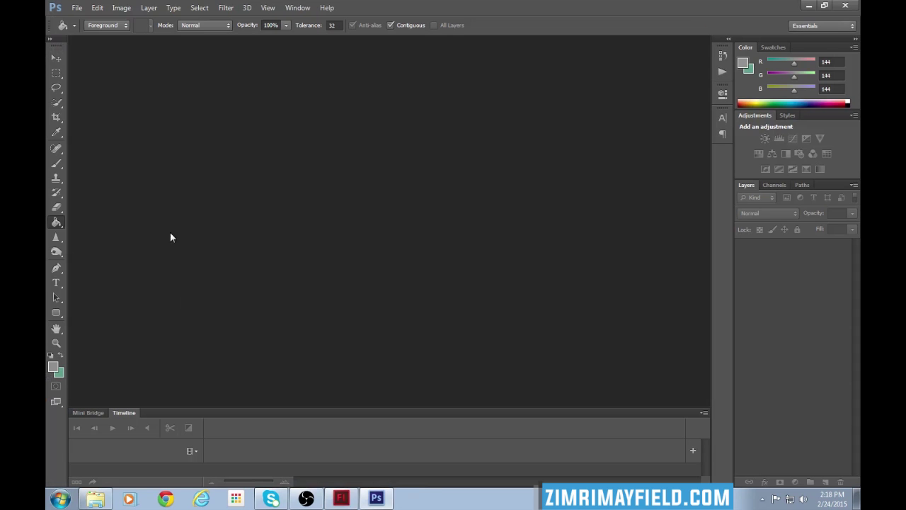
left_click(77, 7)
left_click(83, 30)
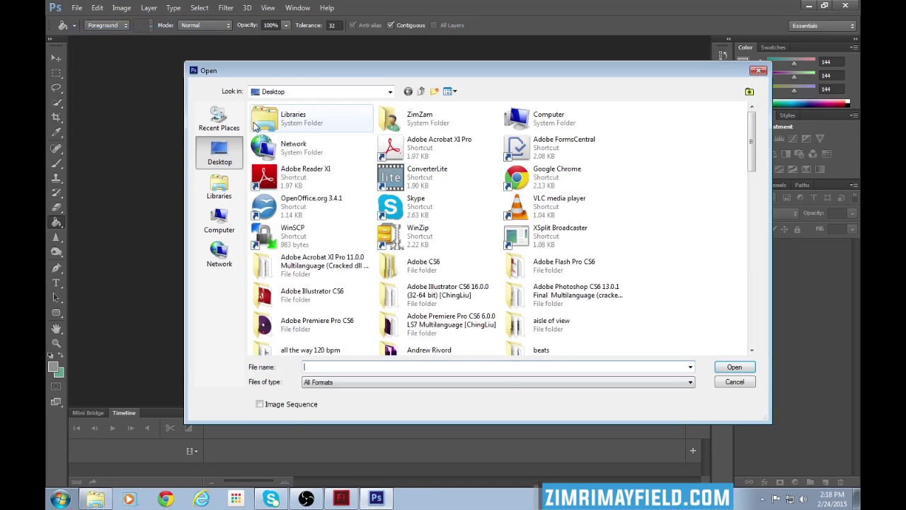
left_click(435, 186)
scroll(470, 174, "down", 5)
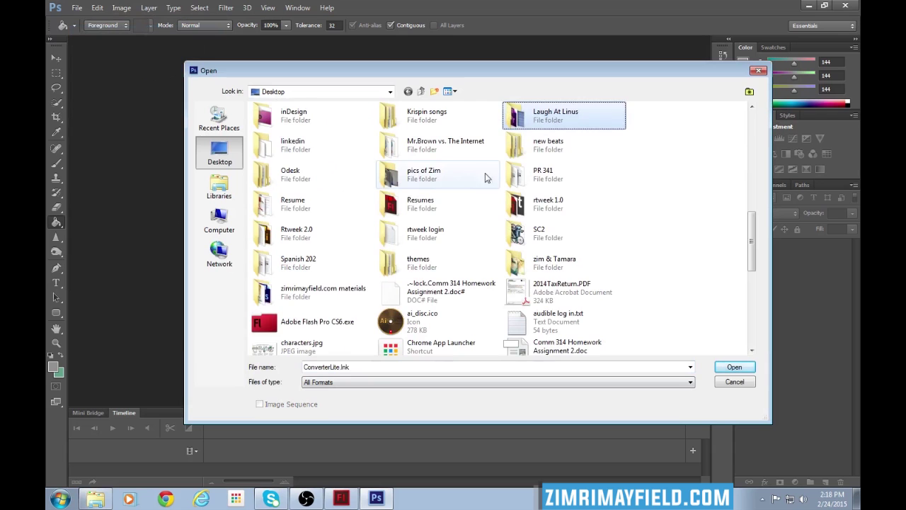
key("l")
key("l")
key("l")
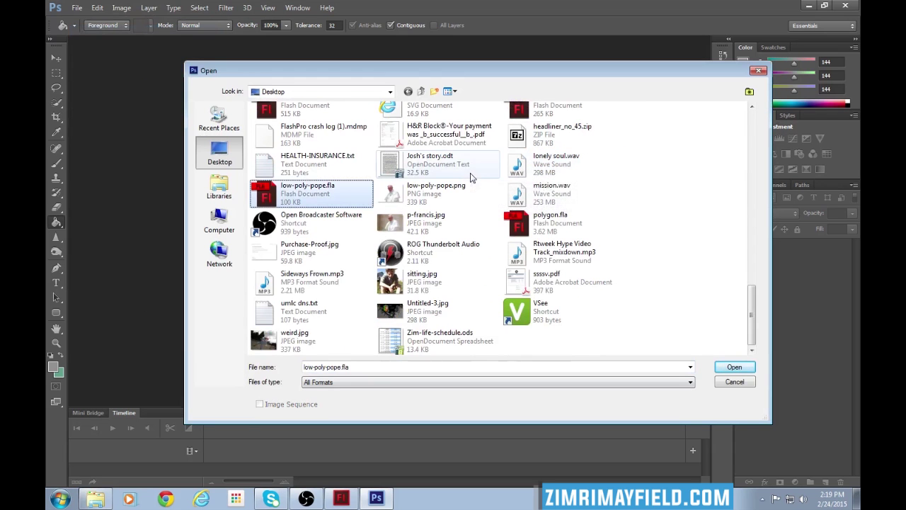
left_click(445, 195)
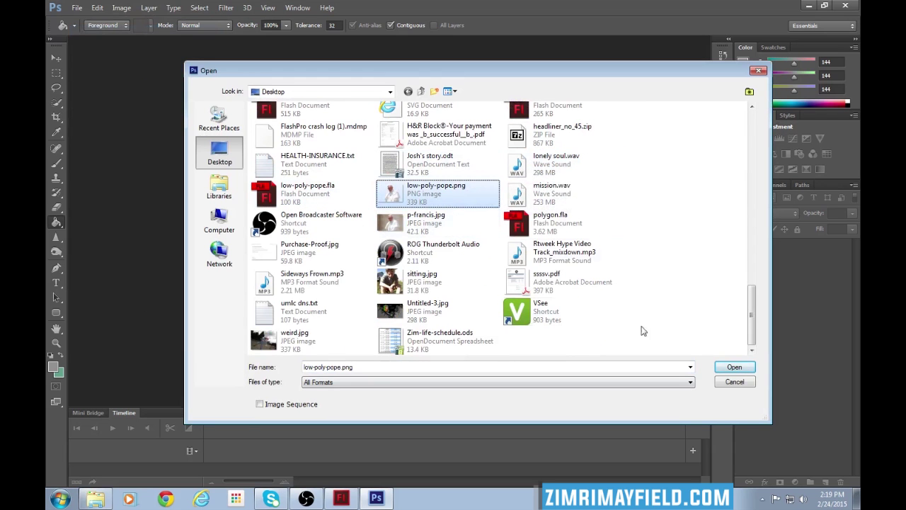
left_click(734, 368)
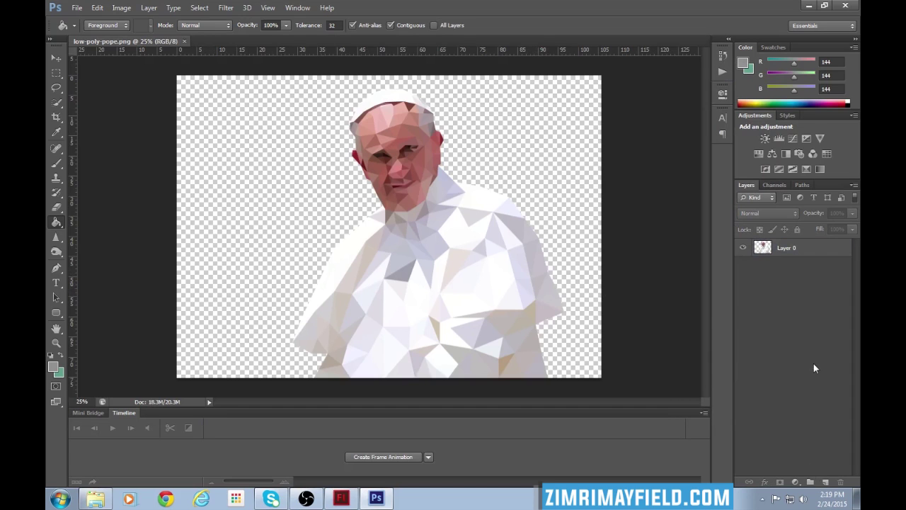
- Draw a grey rectangle of about 3136 by 2241 px over the entire canvas on a new layer and place it beneath the figure layer
left_click(826, 482)
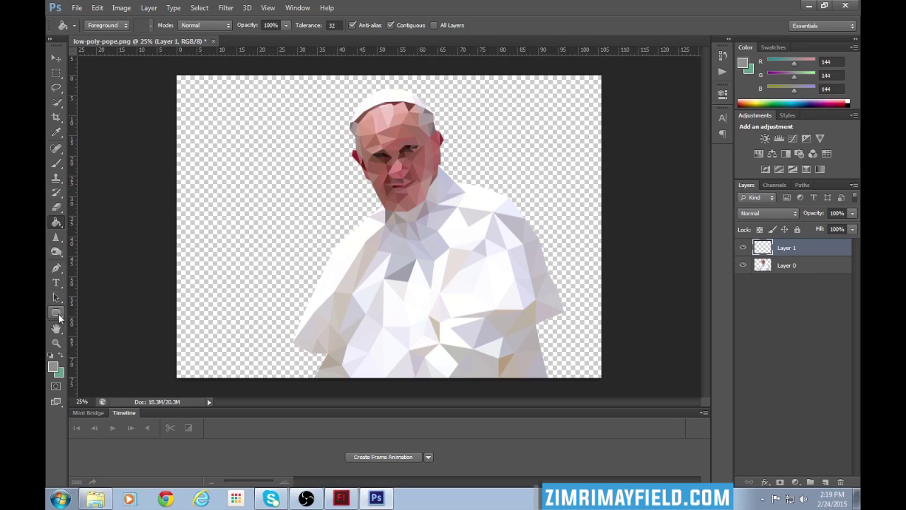
left_click(57, 313)
left_click(58, 316)
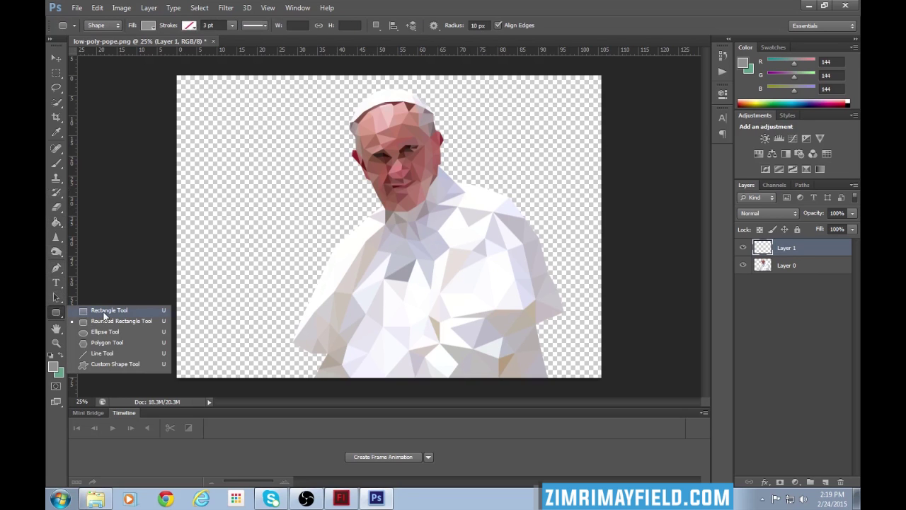
left_click(104, 310)
left_click_drag(168, 68, 613, 379)
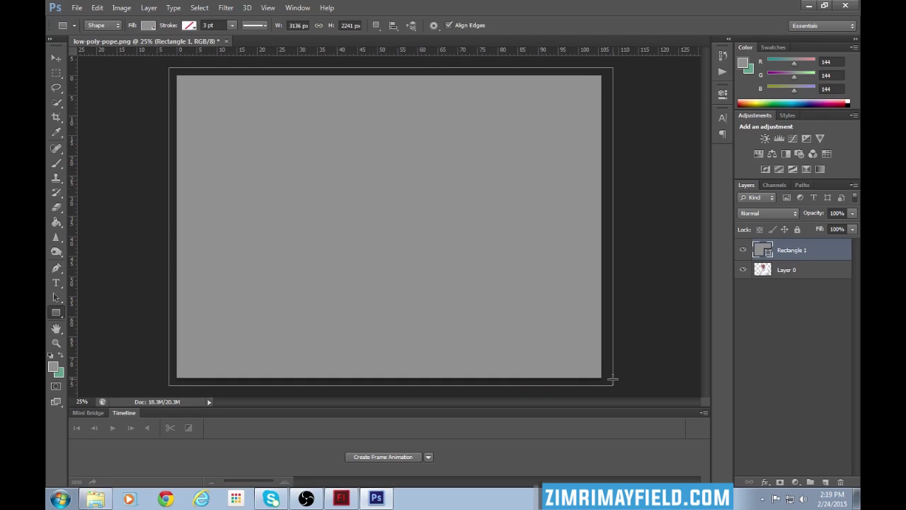
key("v")
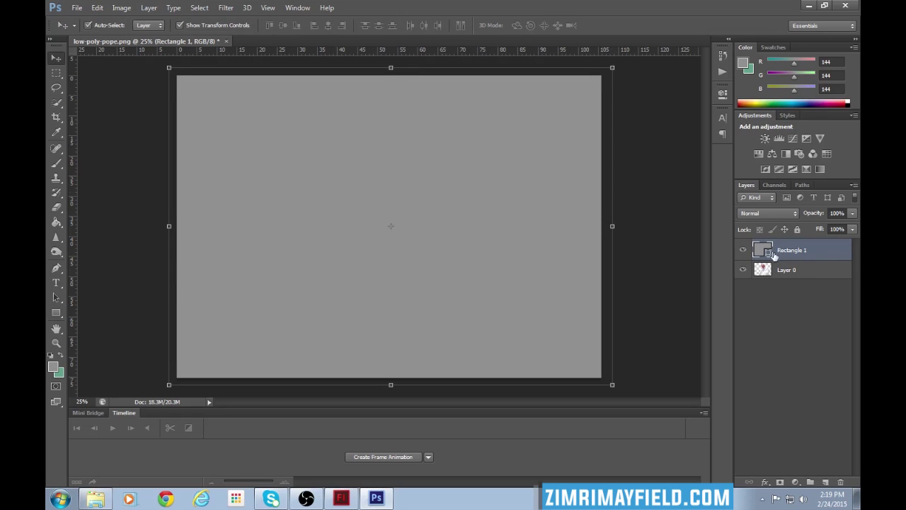
left_click_drag(773, 252, 778, 281)
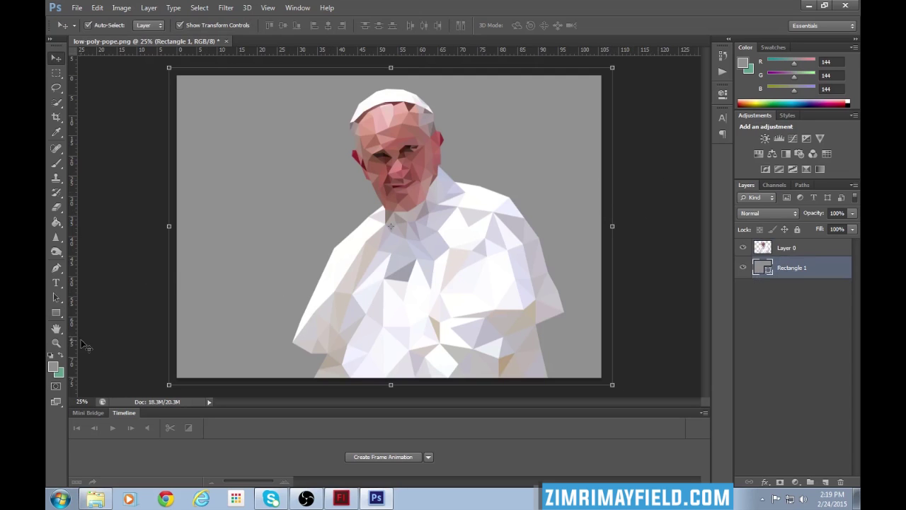
- Add a Gradient Overlay to the background rectangle with 65% opacity and the Radial style
left_click(771, 479)
key("space")
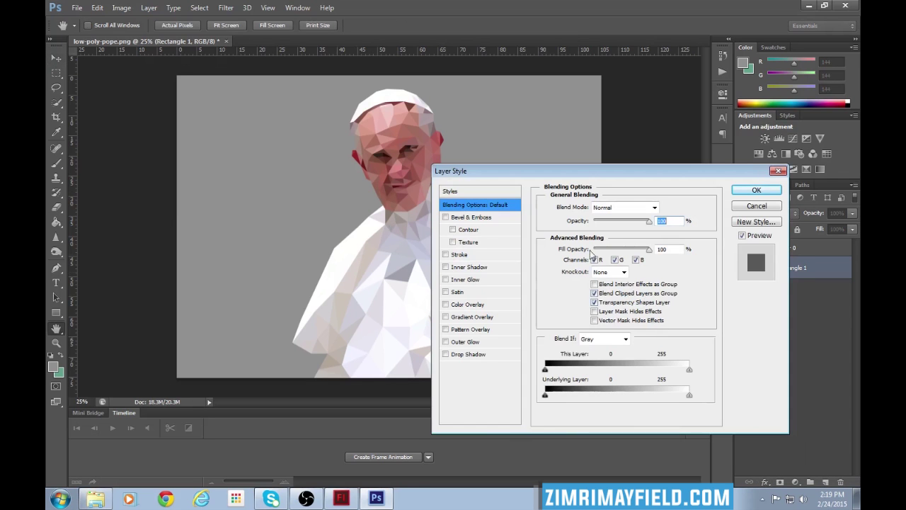
left_click_drag(595, 172, 618, 190)
left_click(468, 319)
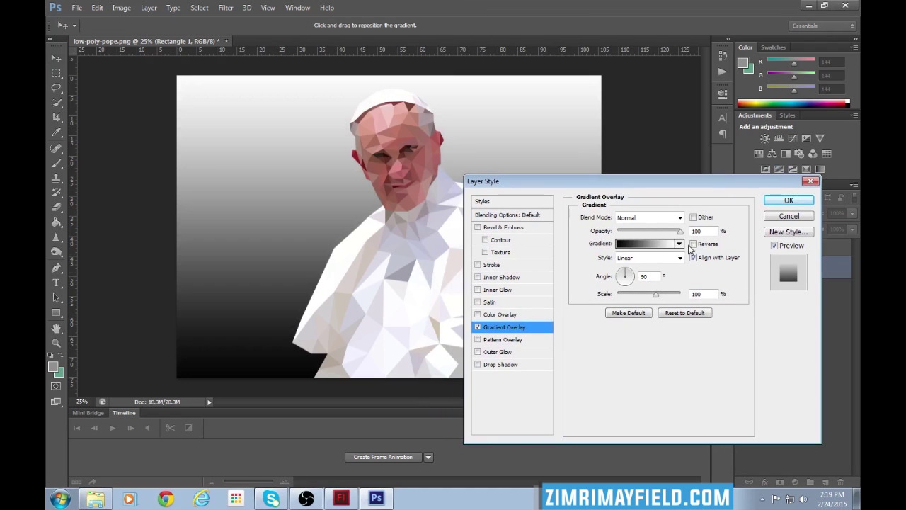
left_click_drag(680, 232, 659, 234)
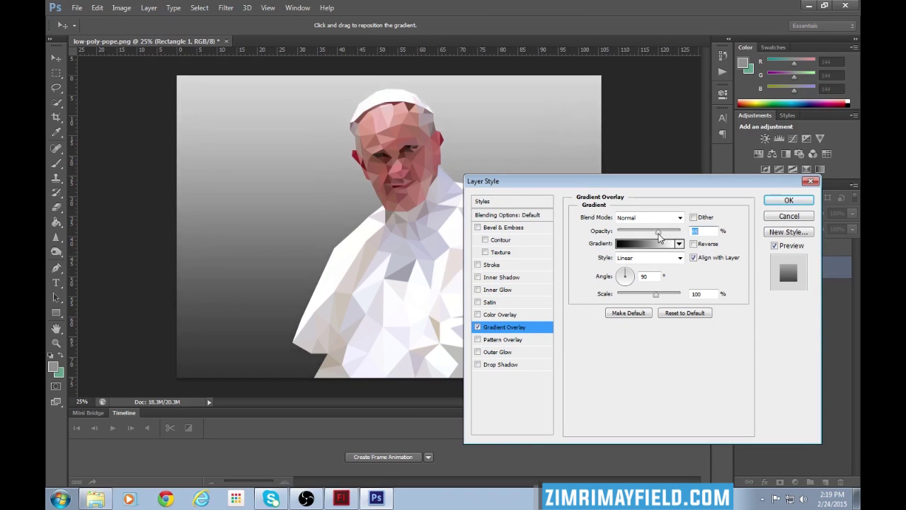
left_click(671, 258)
left_click(645, 279)
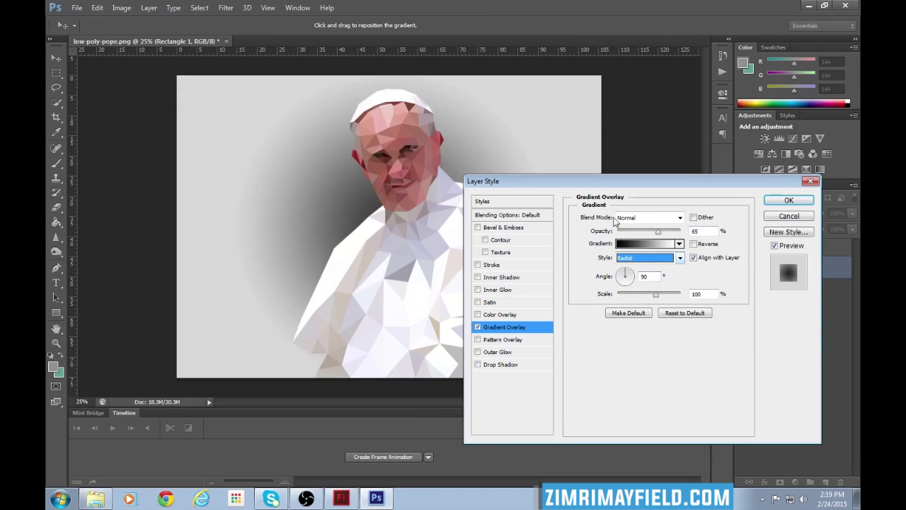
- Reposition the radial gradient down and to the right so its dark centre sits behind the figure's chest
left_click_drag(623, 183, 660, 302)
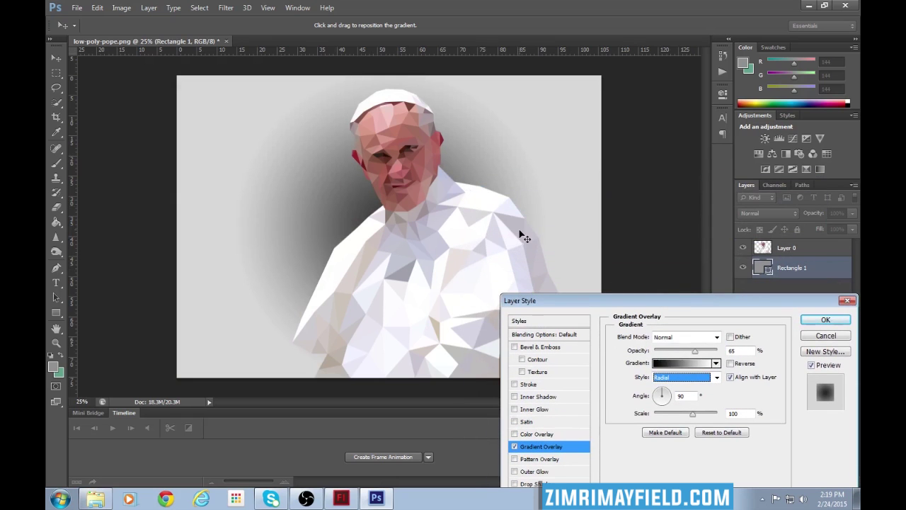
left_click_drag(564, 300, 565, 269)
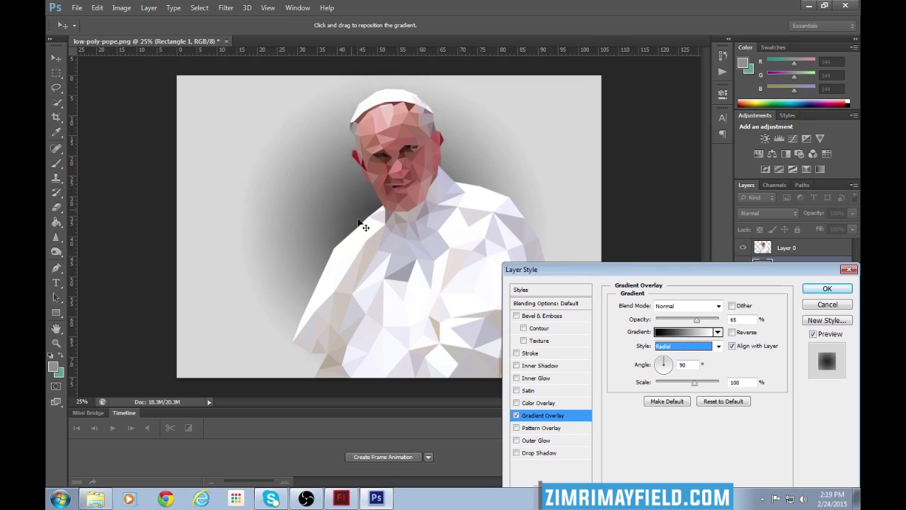
left_click_drag(360, 223, 385, 257)
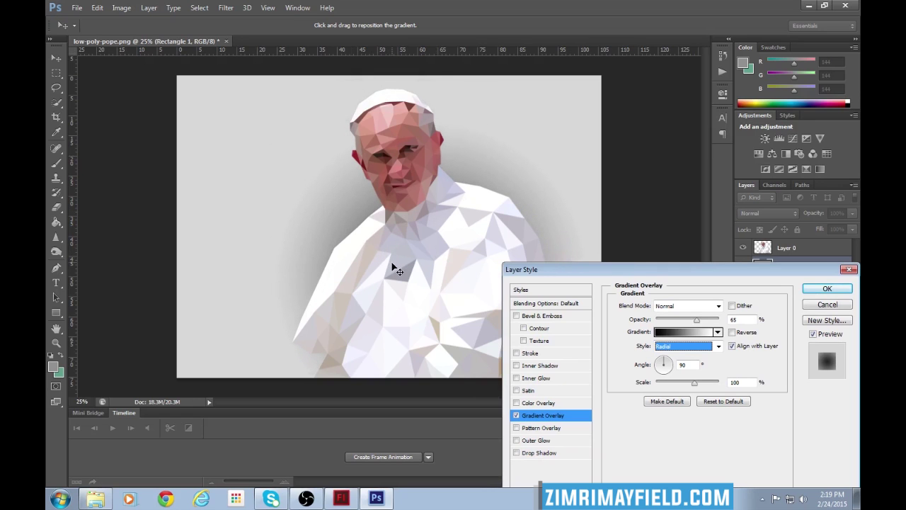
left_click_drag(392, 264, 398, 279)
left_click_drag(612, 270, 620, 452)
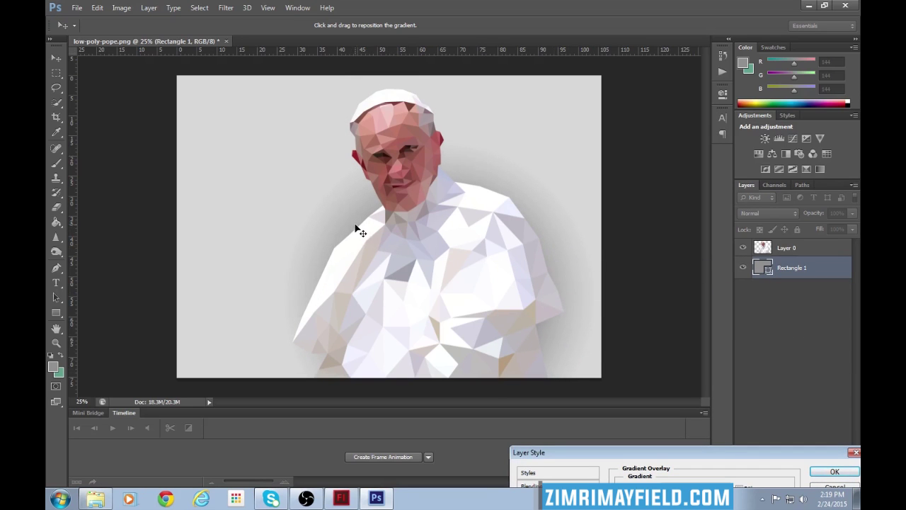
left_click_drag(623, 453, 607, 261)
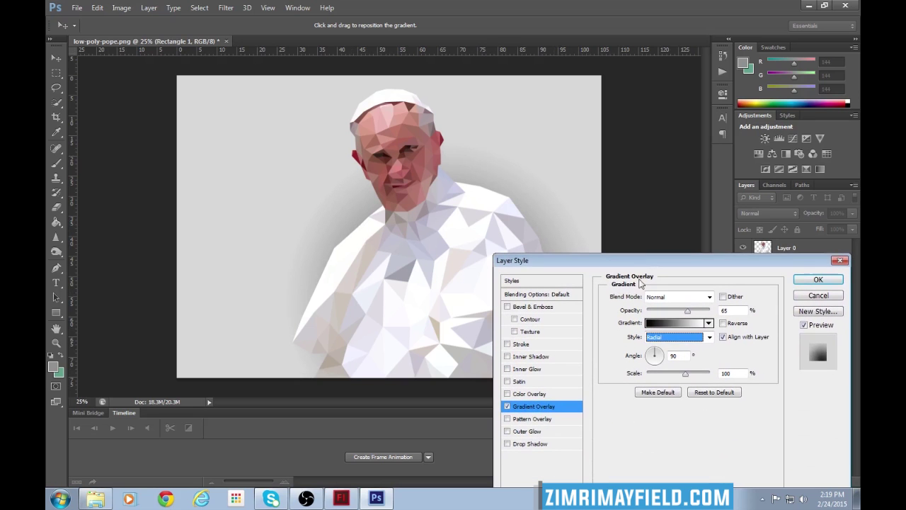
- Enlarge the gradient overlay's scale to about 122% and apply the layer style
left_click_drag(686, 378, 695, 379)
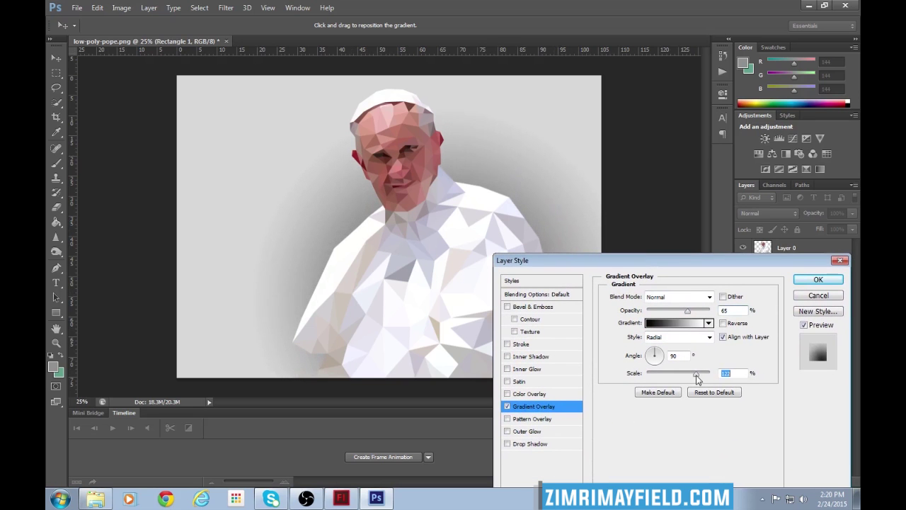
left_click_drag(676, 262, 678, 417)
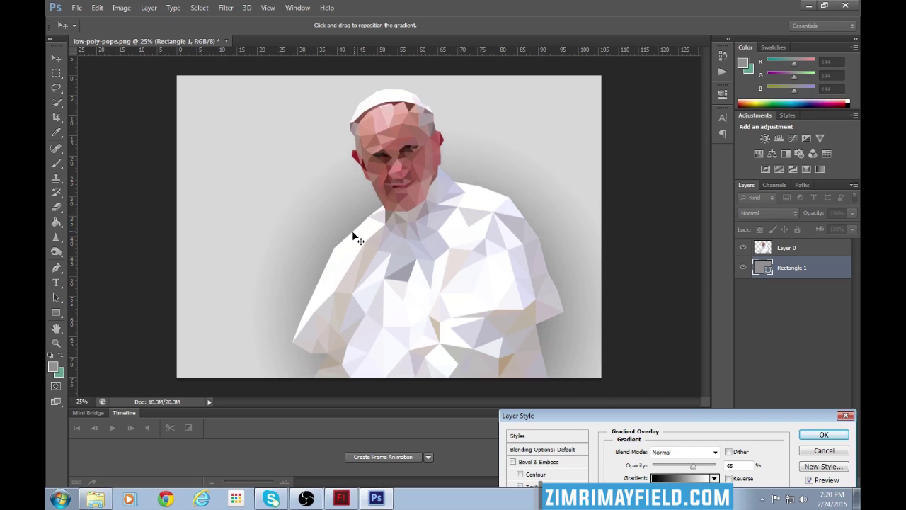
left_click_drag(652, 420, 527, 158)
left_click(698, 157)
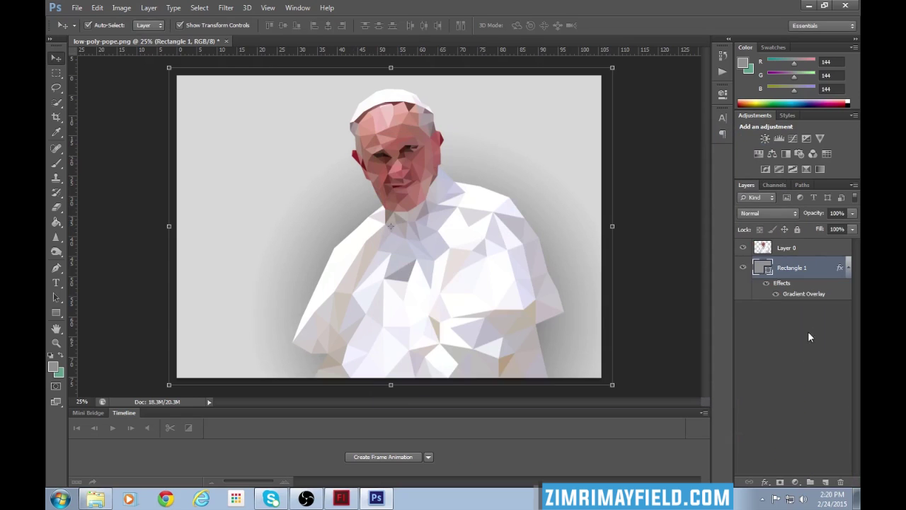
- Fill a new layer above the figure with 50% Gray and set its blend mode to Overlay
left_click(802, 358)
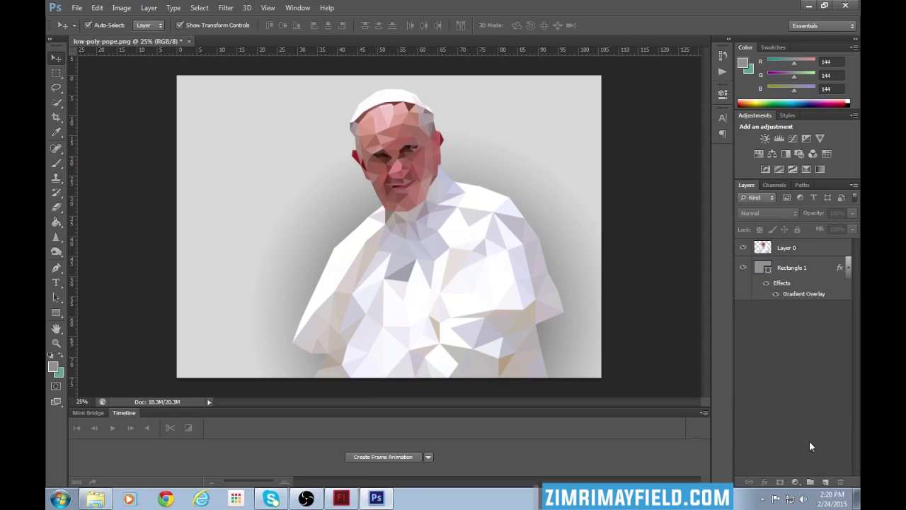
left_click(827, 483)
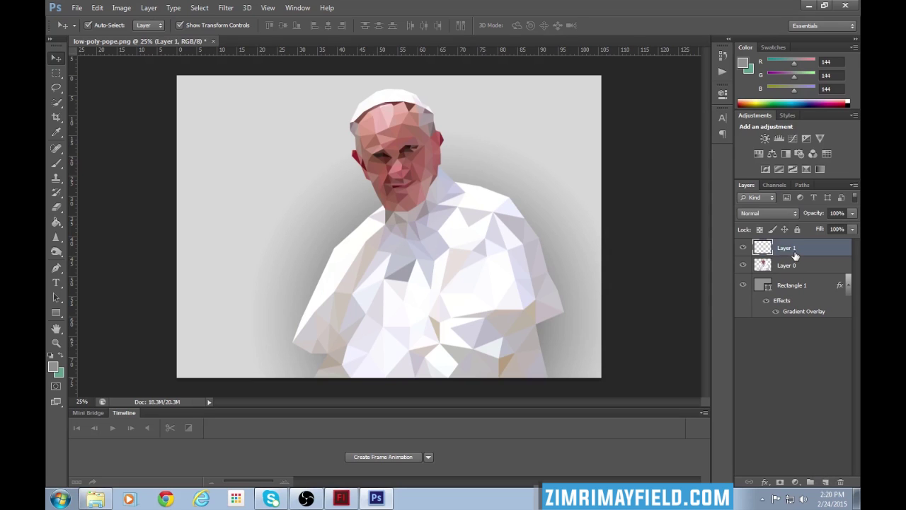
key("shift+F5")
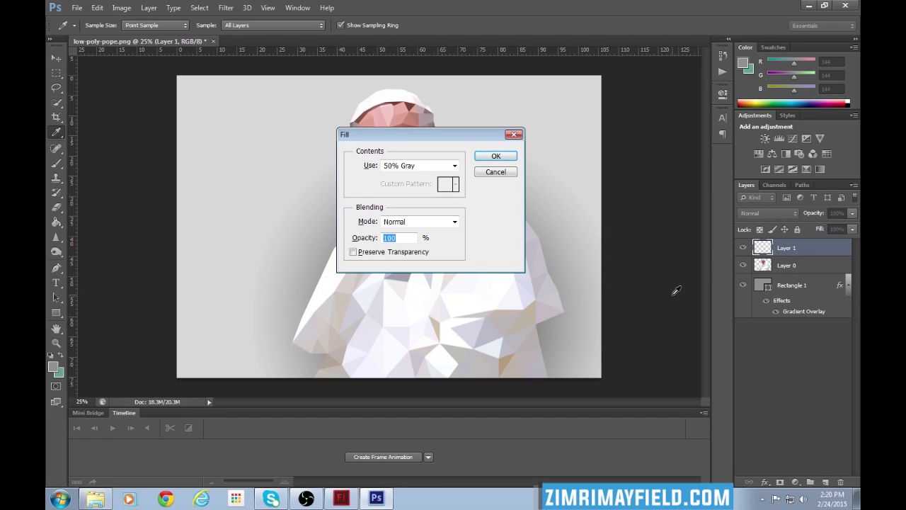
left_click(437, 167)
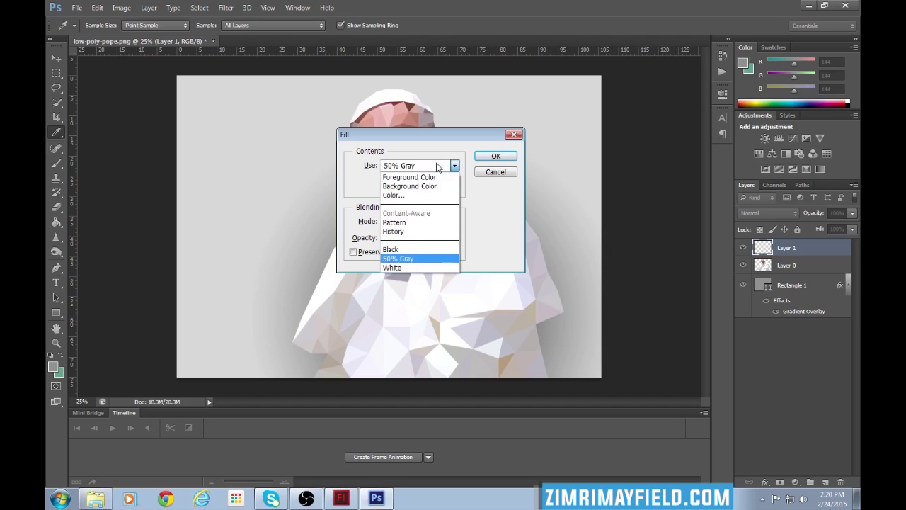
left_click(408, 258)
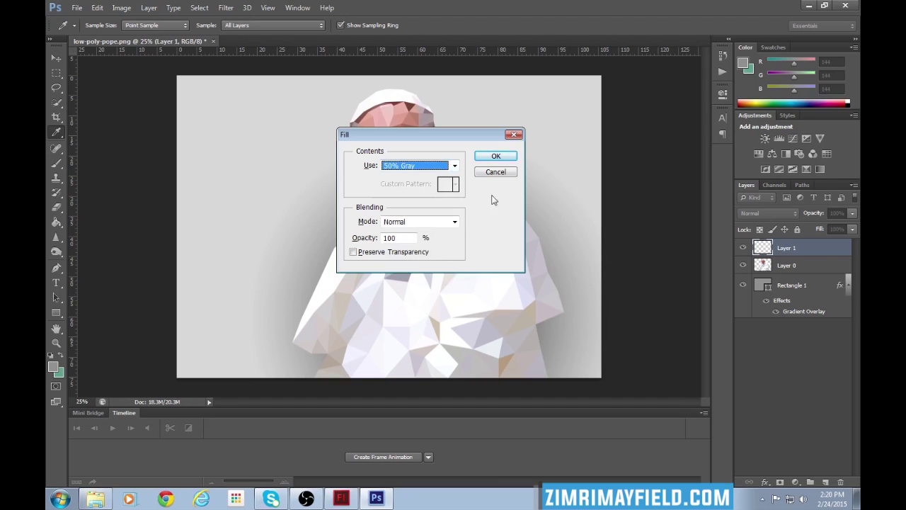
left_click(497, 157)
key("v")
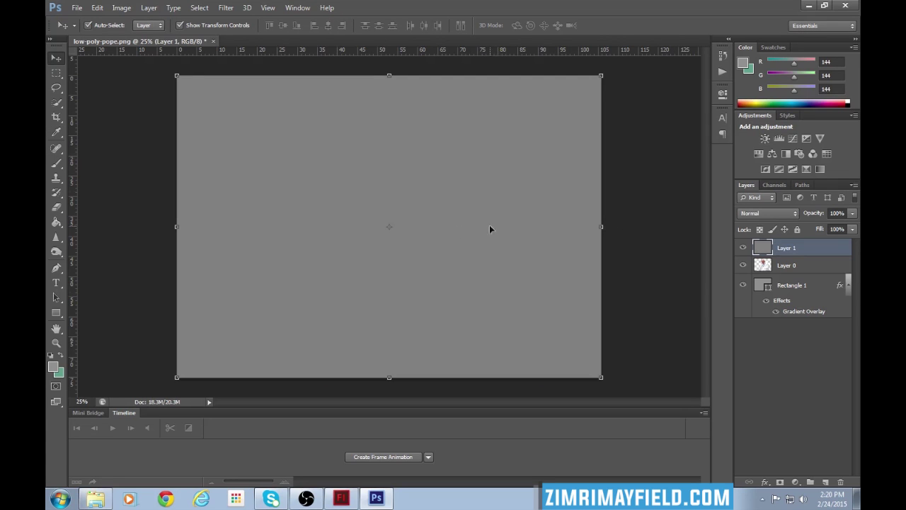
left_click(795, 212)
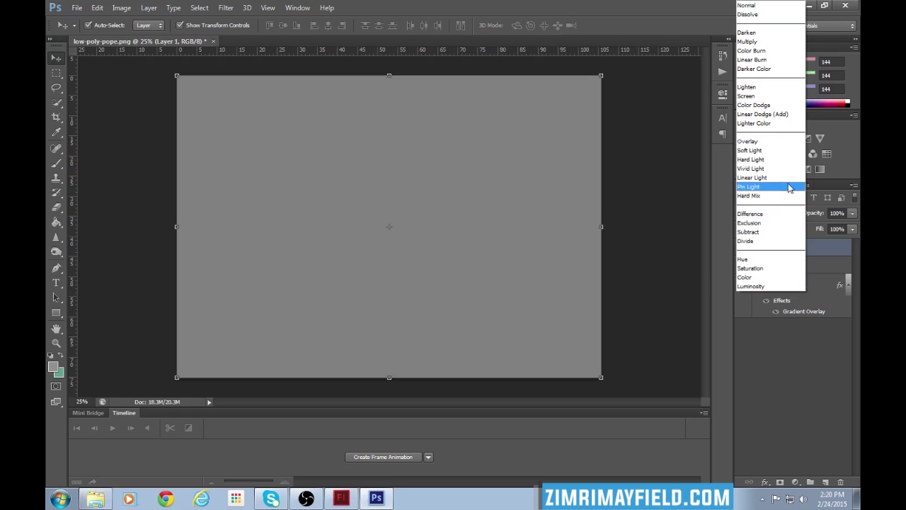
left_click(784, 144)
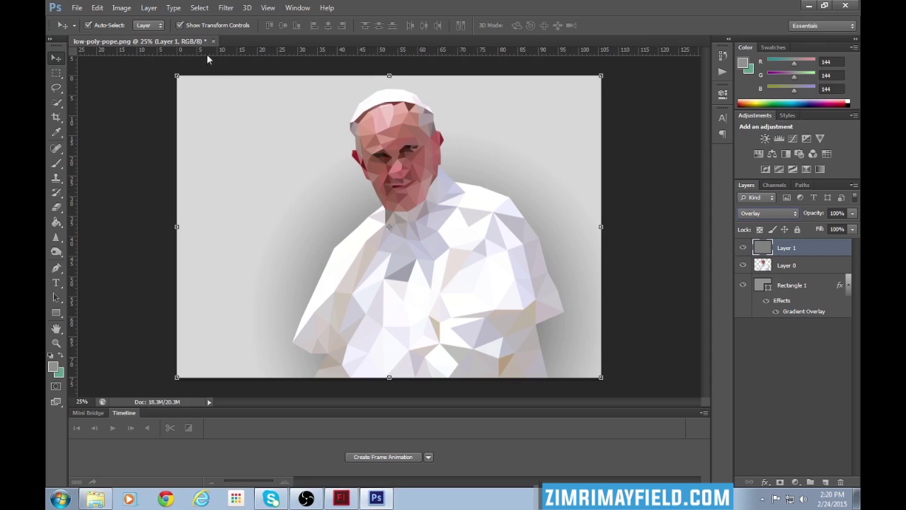
- Open the Add Noise filter for the grey overlay layer and try different monochromatic Gaussian amounts, ending at 11.86%
left_click(226, 8)
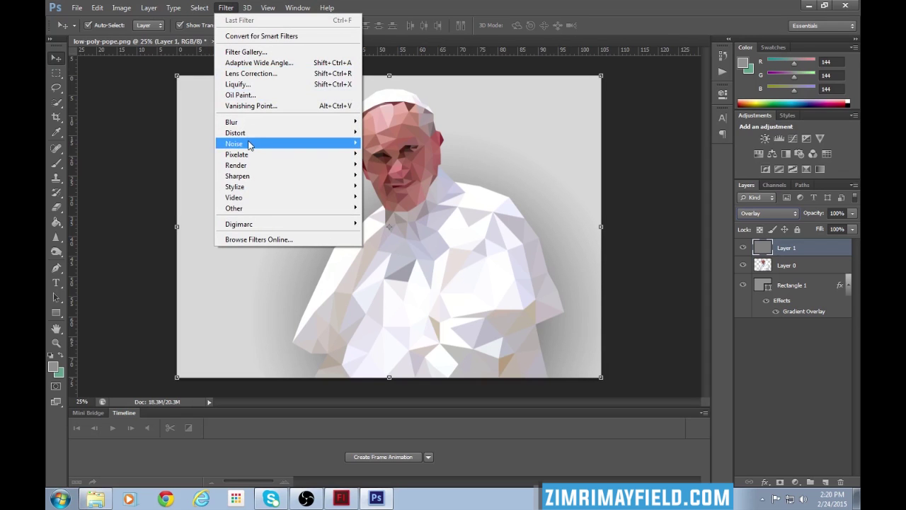
mouse_move(252, 145)
left_click(388, 144)
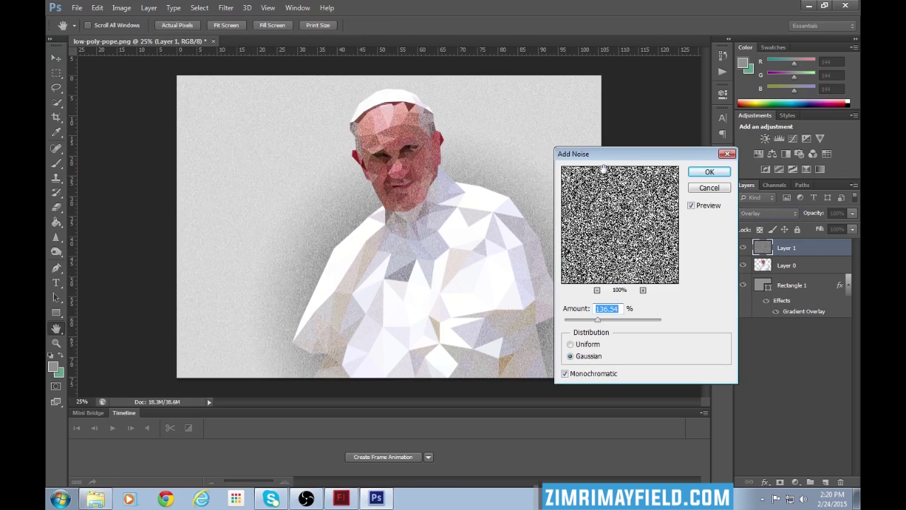
left_click_drag(613, 151, 645, 140)
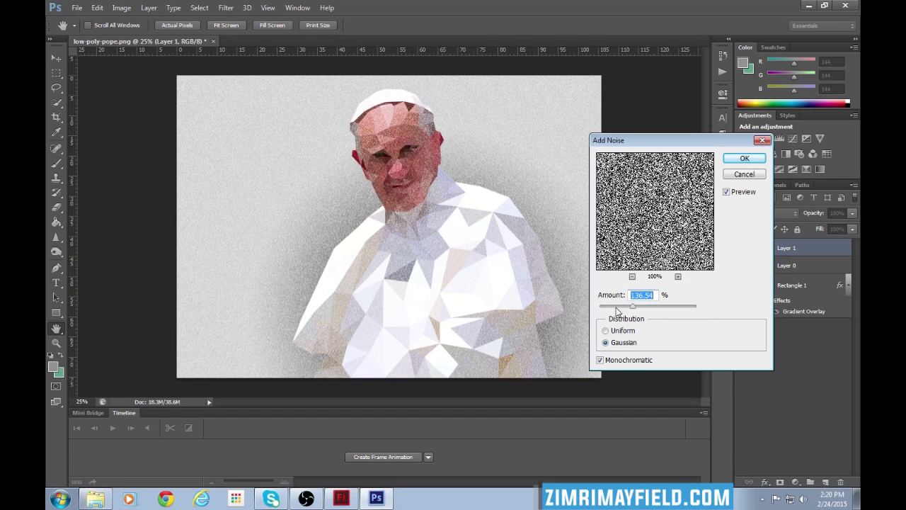
left_click_drag(633, 309, 680, 310)
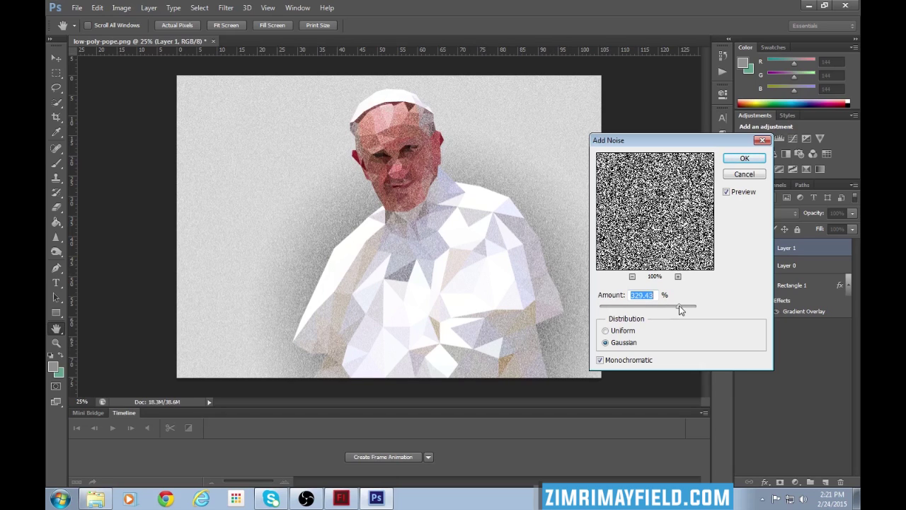
left_click_drag(680, 310, 669, 309)
left_click_drag(666, 307, 603, 312)
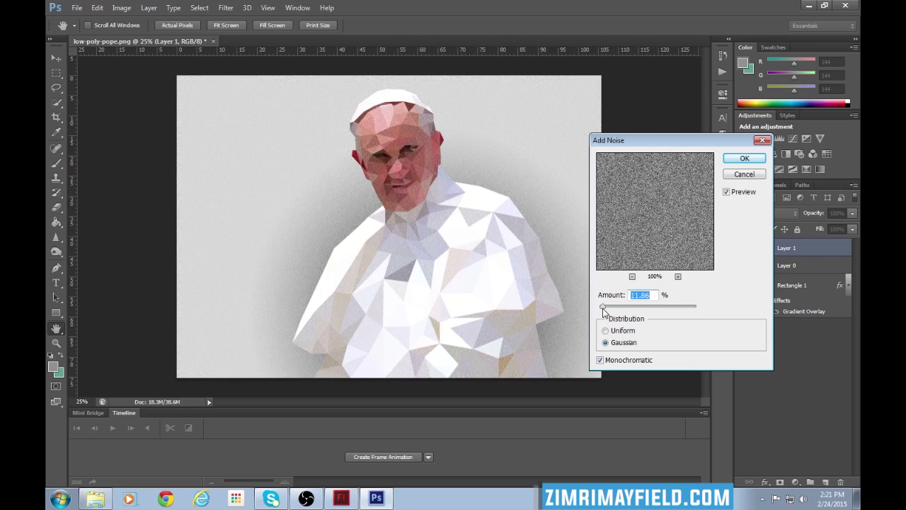
- Set the noise amount to 5% and apply the filter to the grey overlay layer
key("ctrl+plus")
key("ctrl+plus")
key("ctrl+plus")
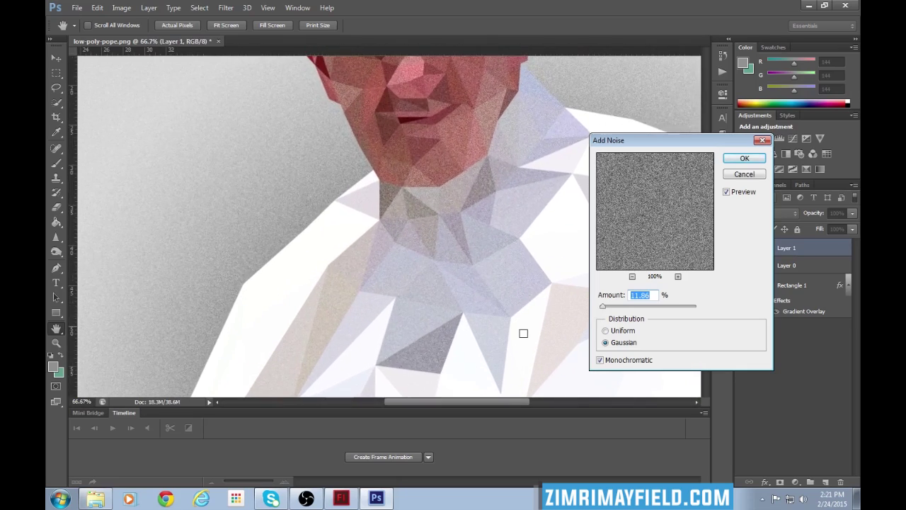
left_click(514, 354, "ctrl")
left_click(522, 318, "ctrl")
left_click(521, 318, "ctrl")
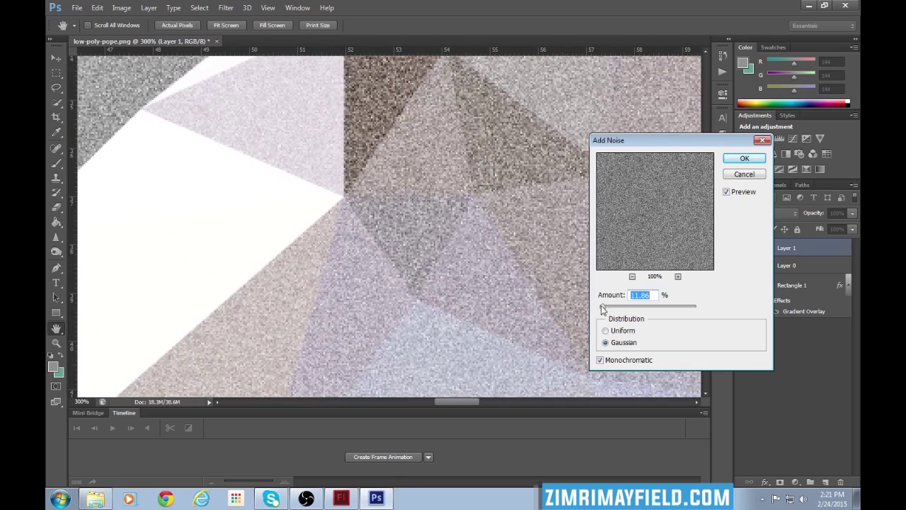
left_click(639, 295)
key("BackSpace")
key("BackSpace")
type("5")
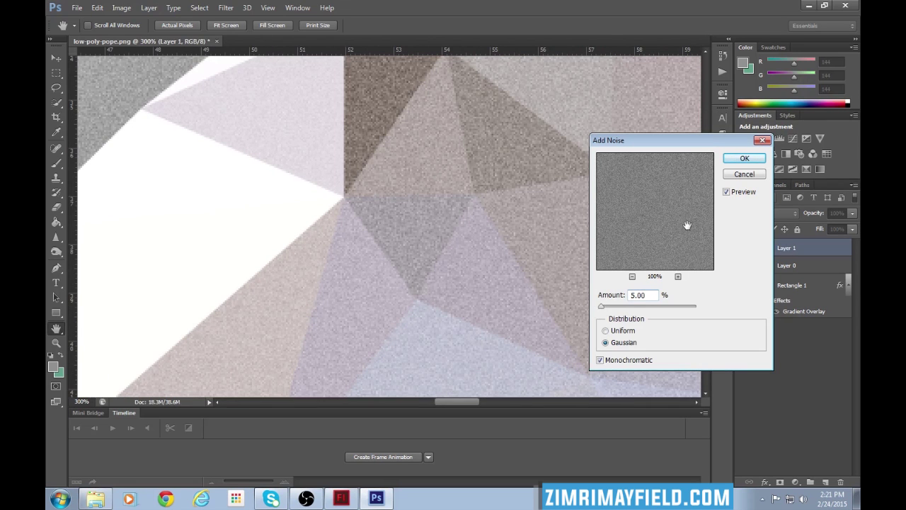
key("ctrl+minus")
key("ctrl+minus")
key("ctrl+minus")
key("ctrl+minus")
key("ctrl+minus")
key("ctrl+minus")
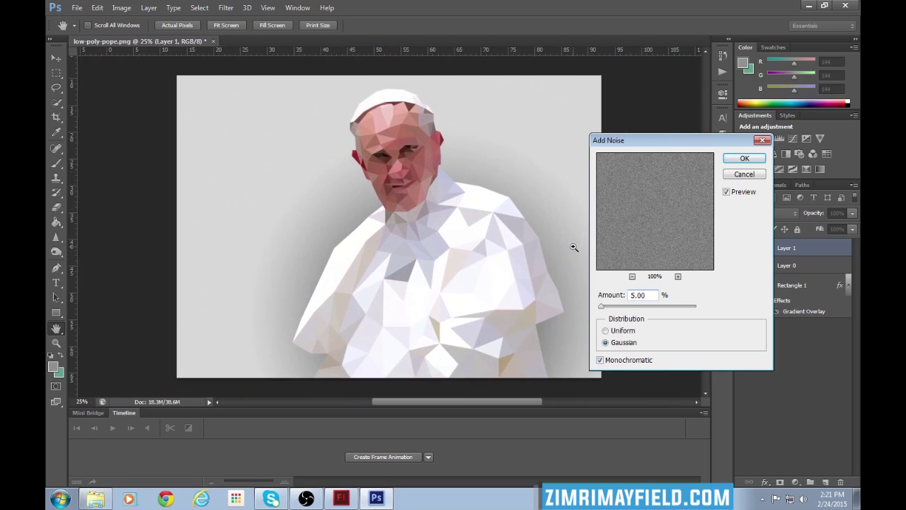
left_click(574, 247, "ctrl")
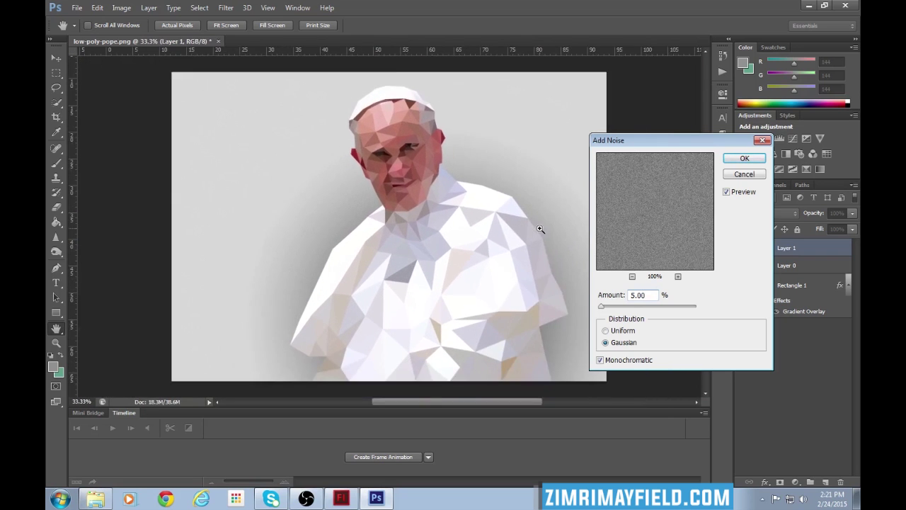
left_click(540, 229, "alt")
left_click_drag(684, 146, 711, 150)
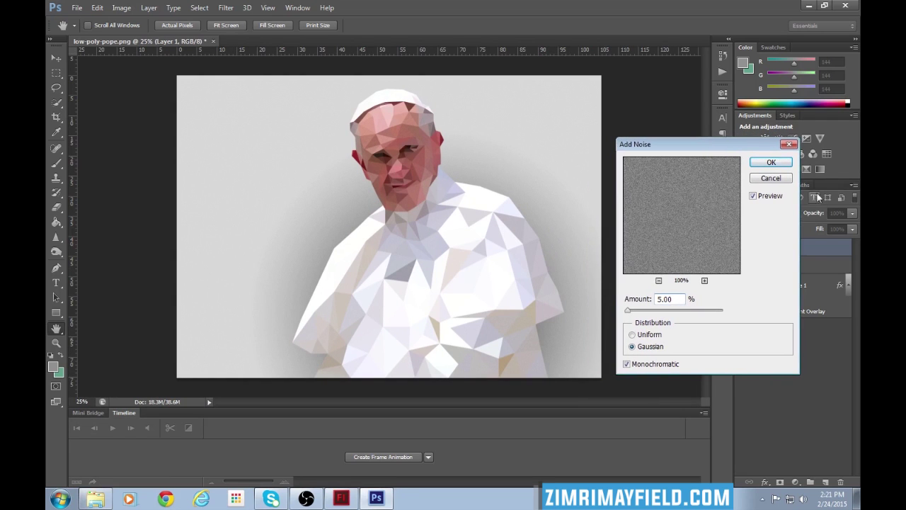
left_click(773, 162)
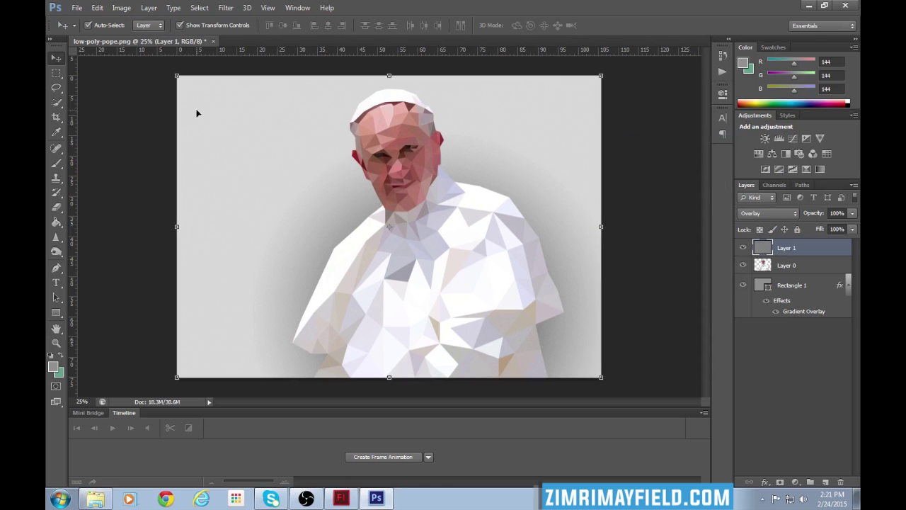
- Save a JPEG copy as low-poly-pope.jpg on the Desktop with Medium quality 6 and the Baseline ("Standard") format option
left_click(77, 8)
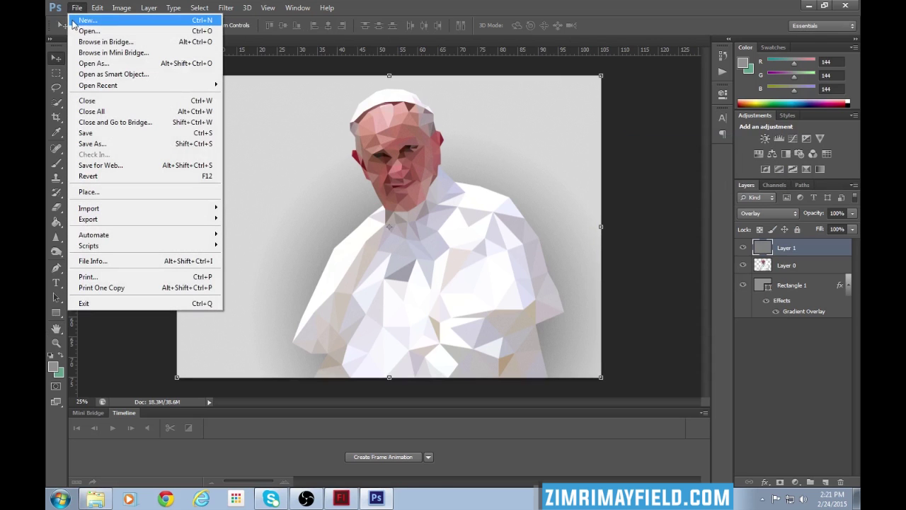
left_click(112, 145)
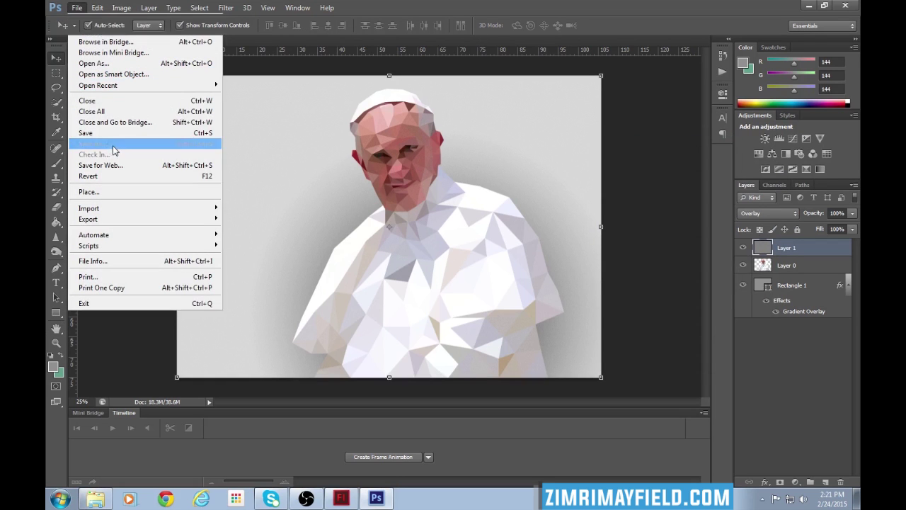
left_click(440, 284)
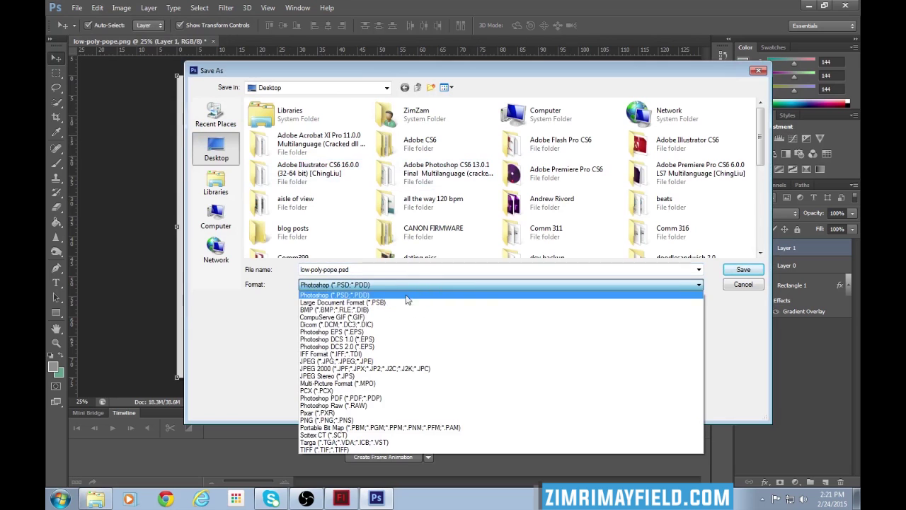
left_click(383, 362)
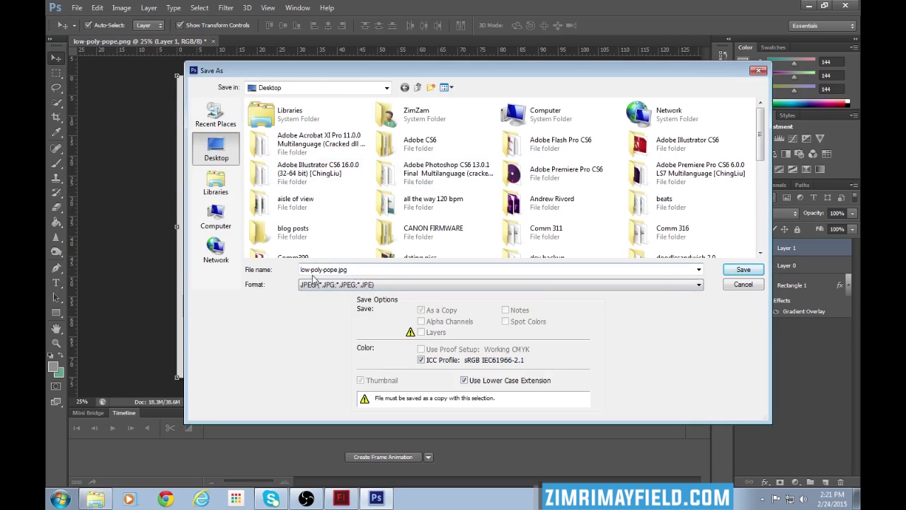
left_click(337, 269)
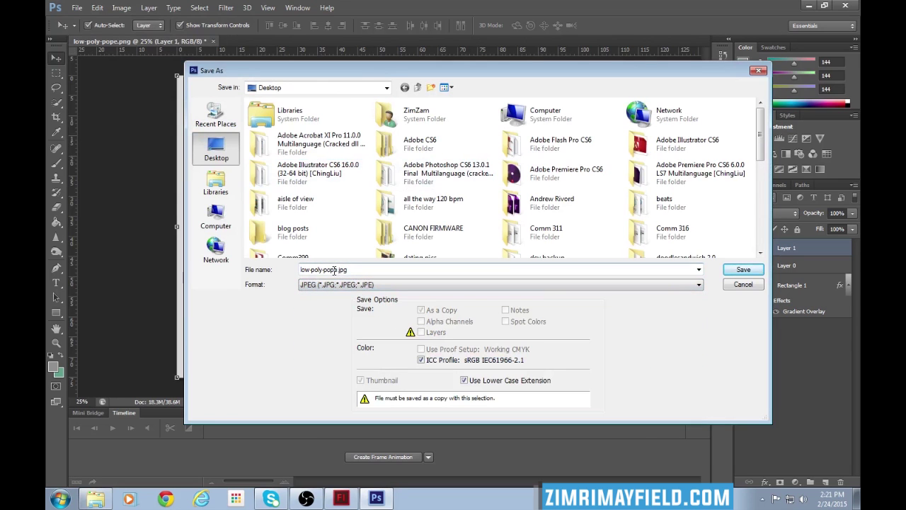
left_click(736, 270)
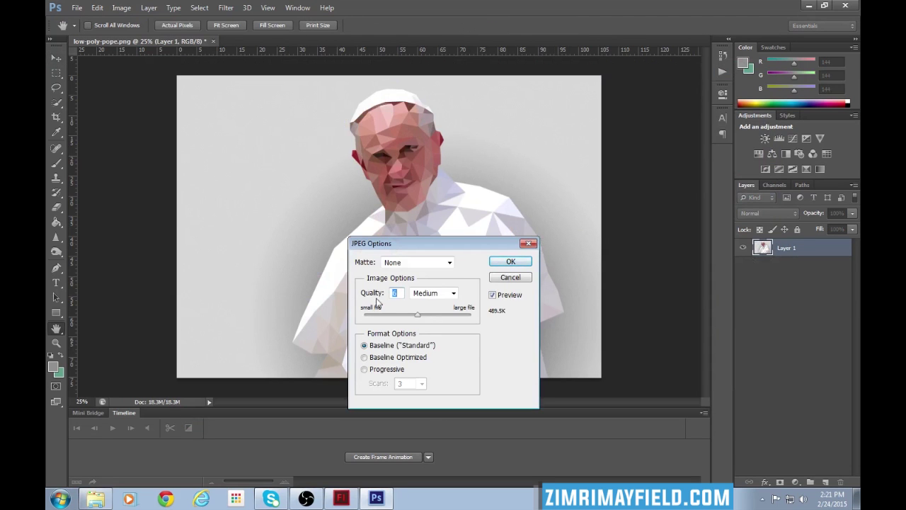
left_click(514, 267)
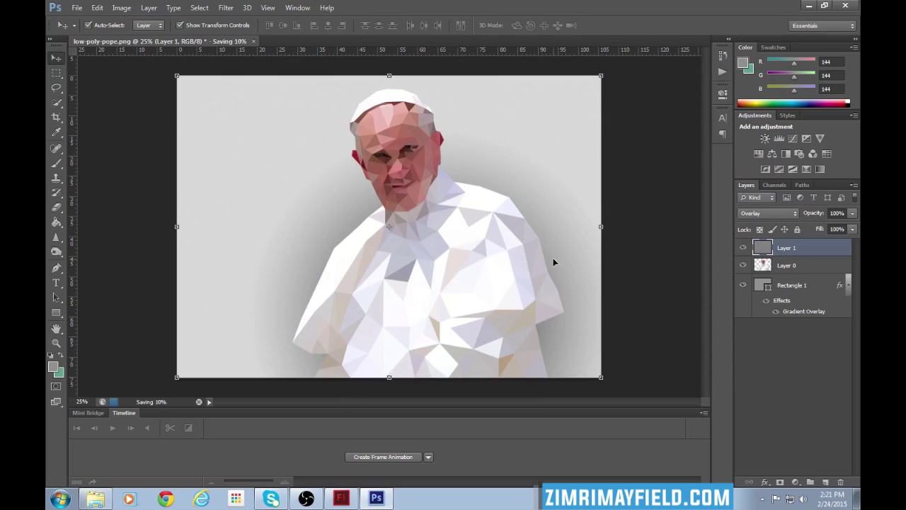